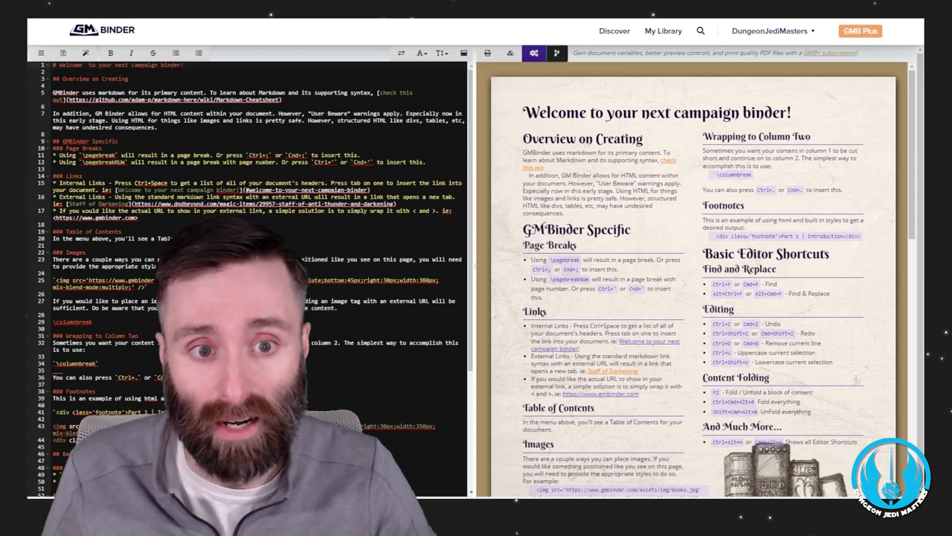
- Select and delete all of the starter template text in the editor
scroll(695, 279, "down", 10)
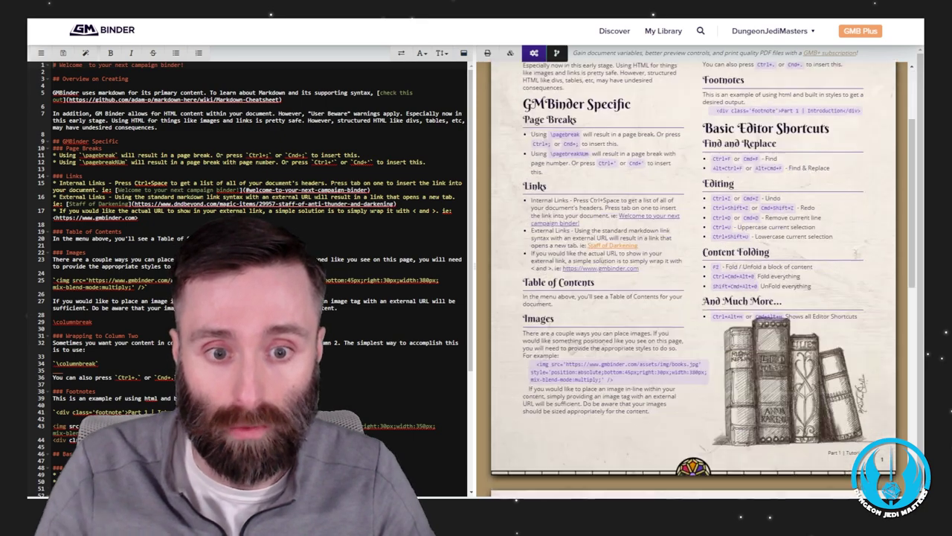
scroll(694, 279, "up", 10)
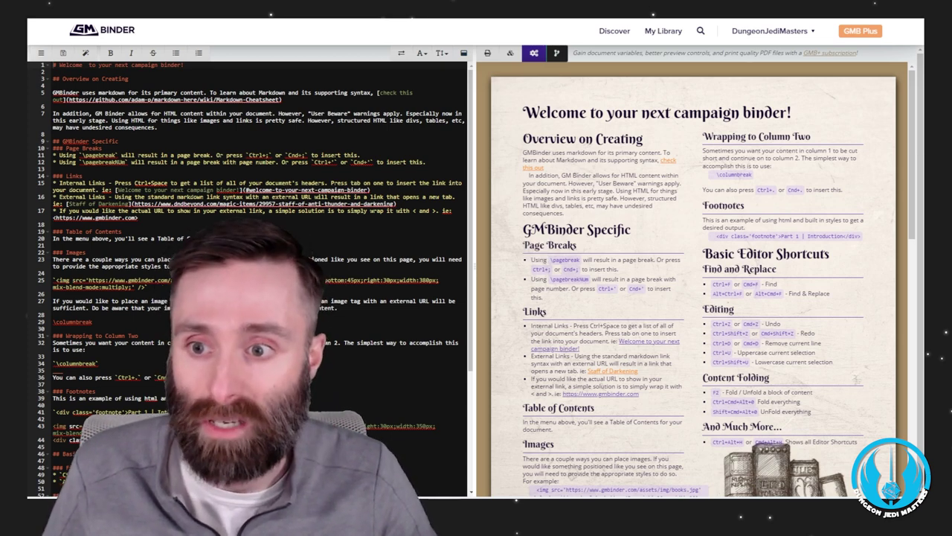
left_click(124, 147)
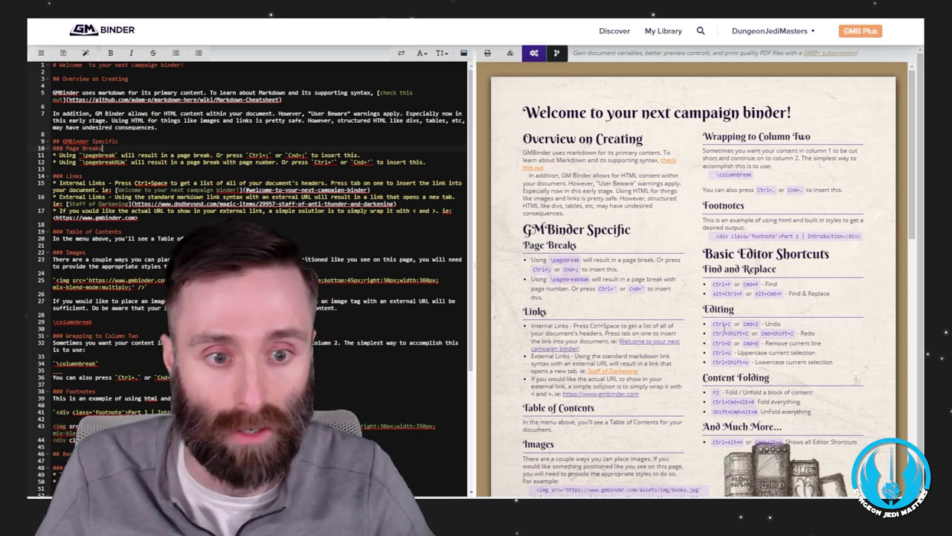
scroll(721, 418, "down", 1)
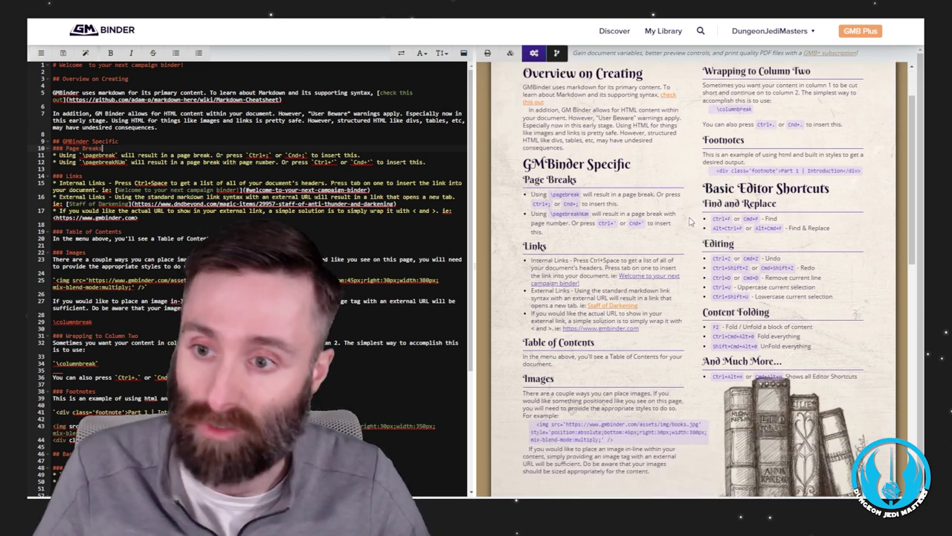
scroll(690, 221, "down", 5)
scroll(686, 258, "up", 6)
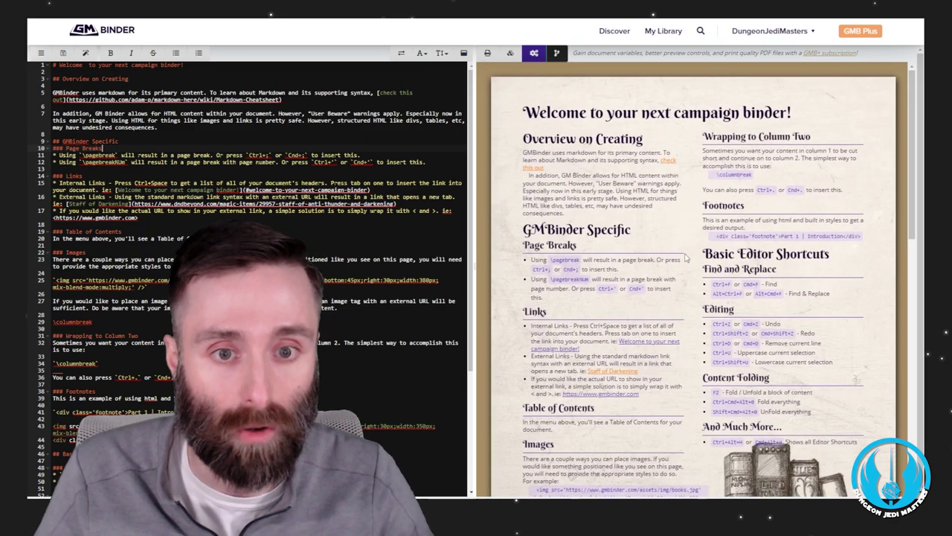
left_click(322, 175)
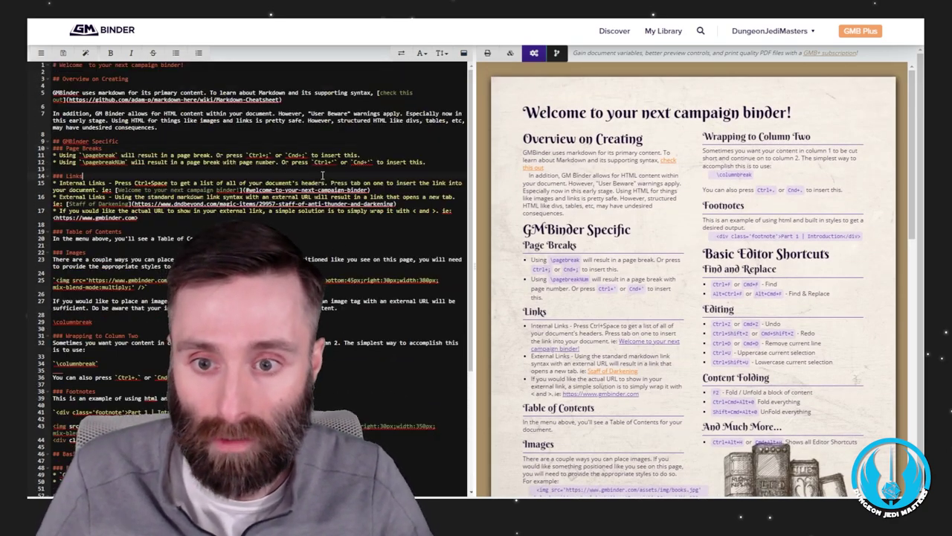
key("ctrl+a")
key("Delete")
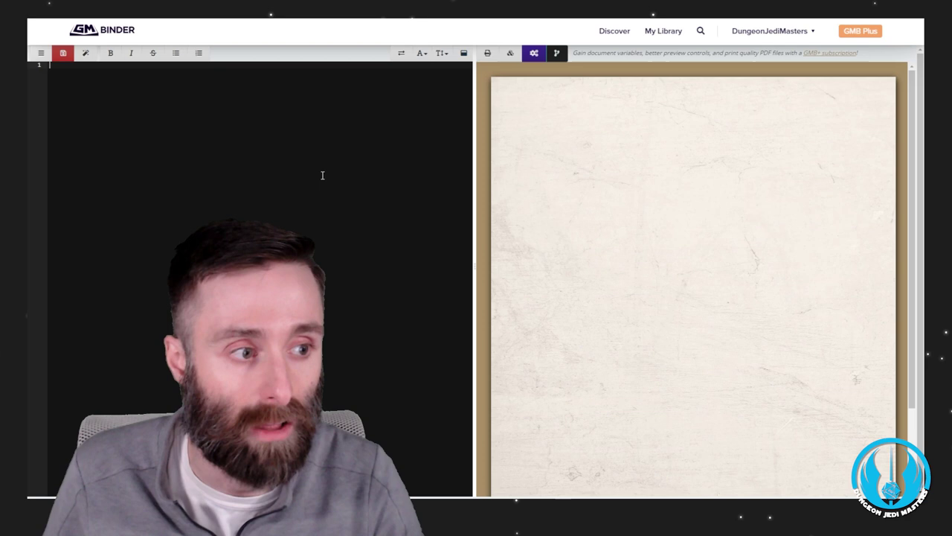
- Untick Use Default GMB Theme in the document settings and save
scroll(601, 282, "down", 3)
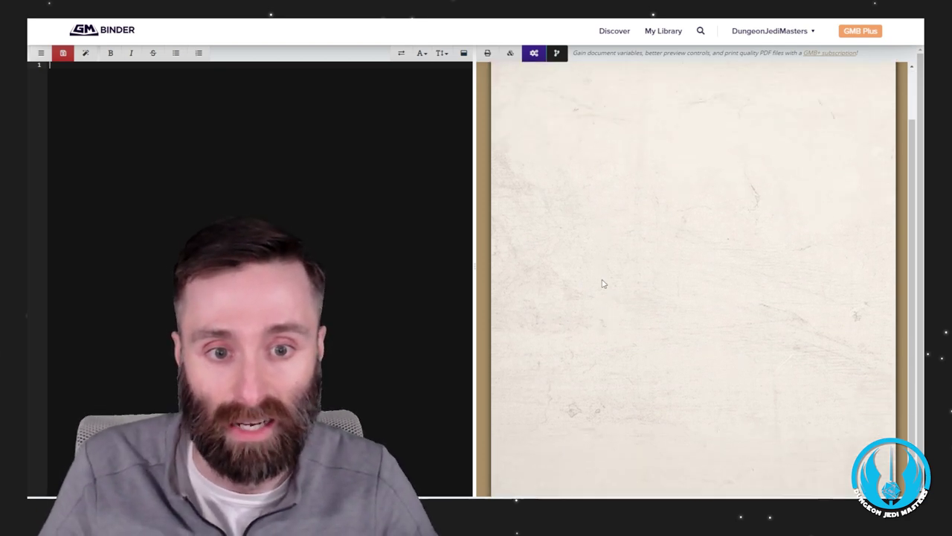
scroll(486, 152, "up", 3)
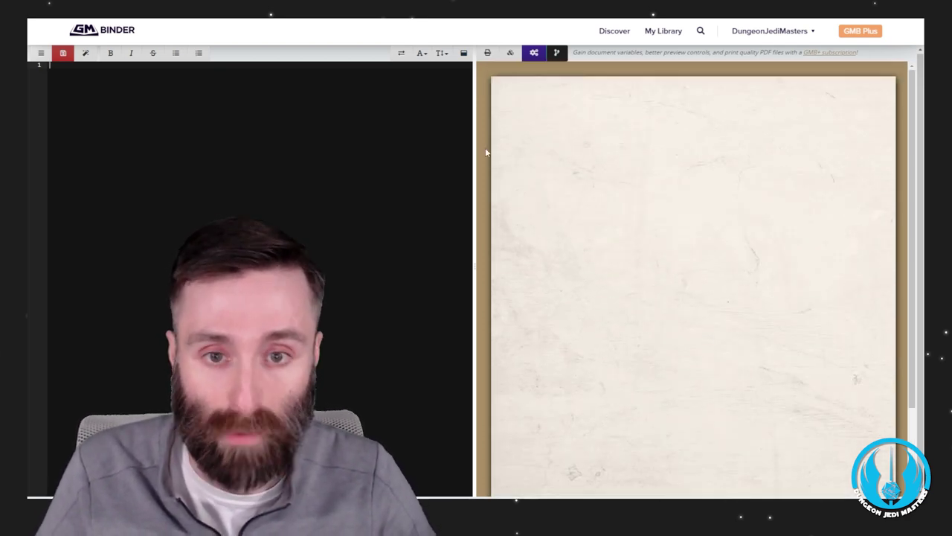
left_click(534, 53)
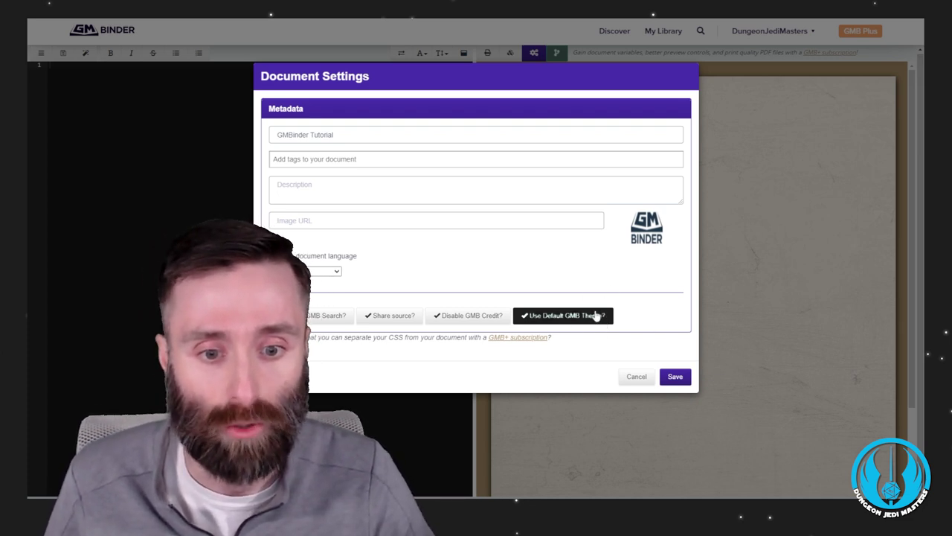
left_click(597, 318)
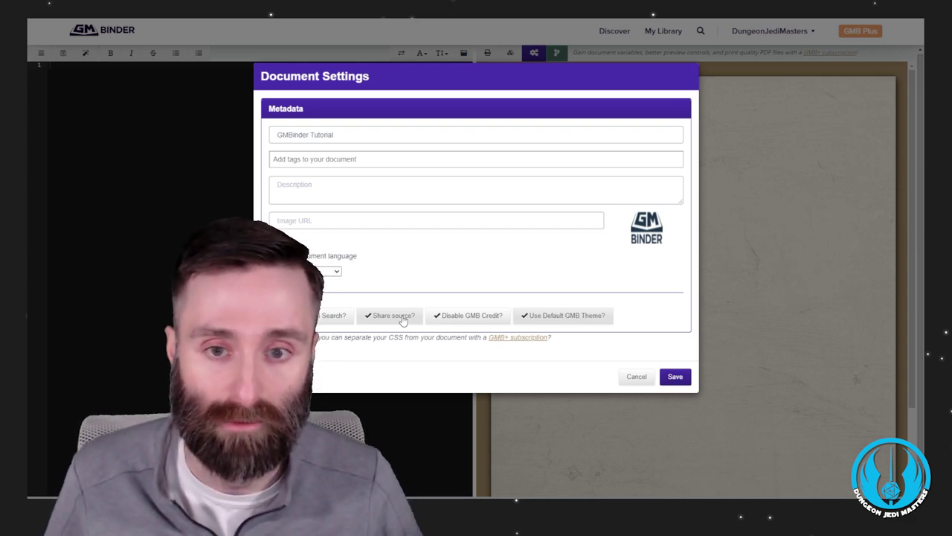
left_click(675, 376)
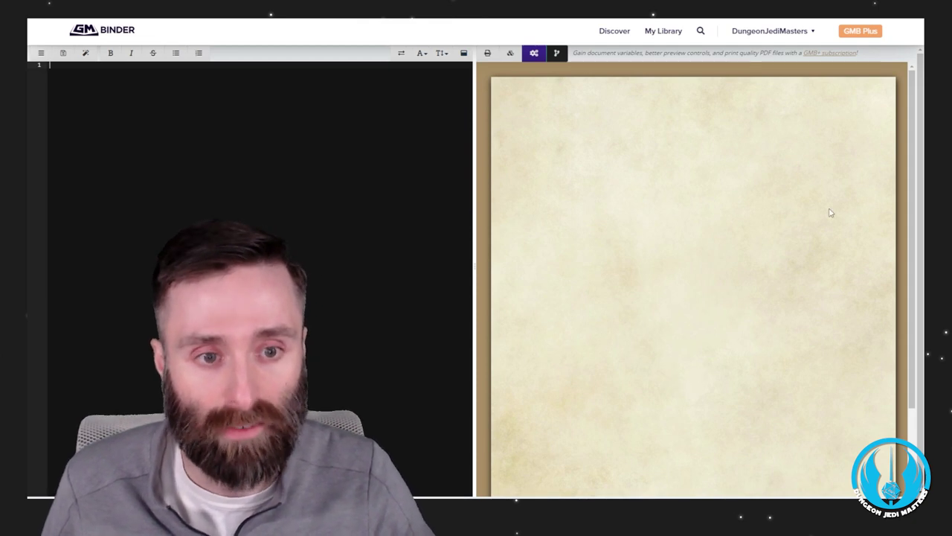
- Go to the shared 'sw5e public theme' document page
scroll(651, 253, "down", 2)
scroll(659, 268, "up", 2)
scroll(659, 268, "down", 2)
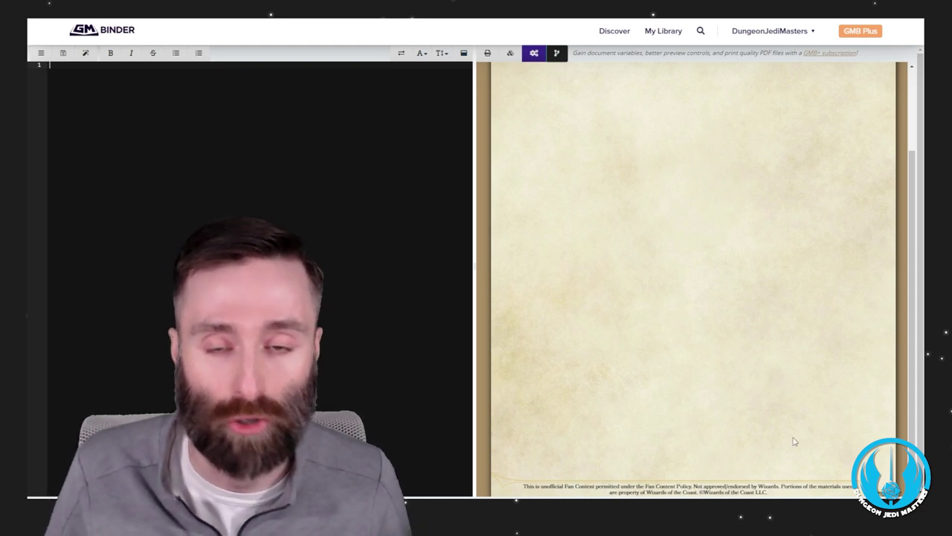
scroll(684, 361, "up", 5)
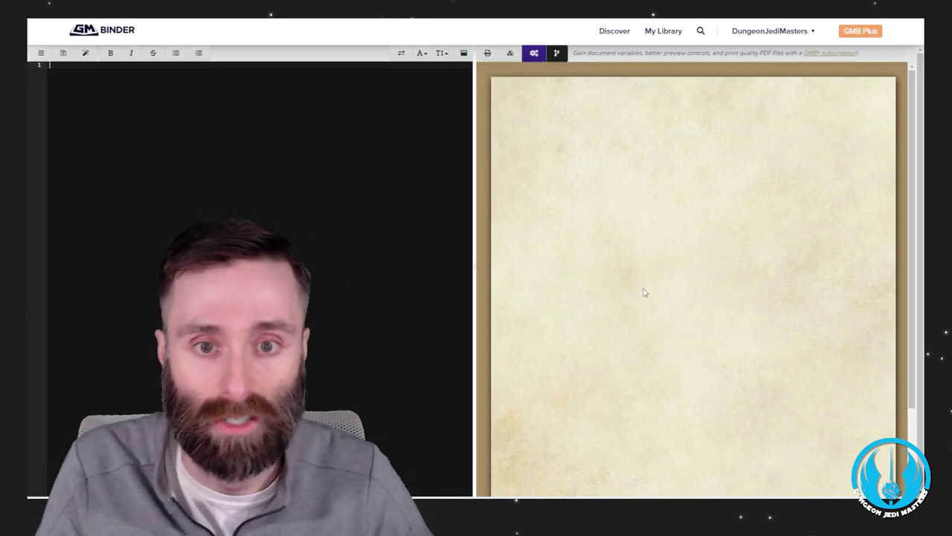
left_click(307, 154)
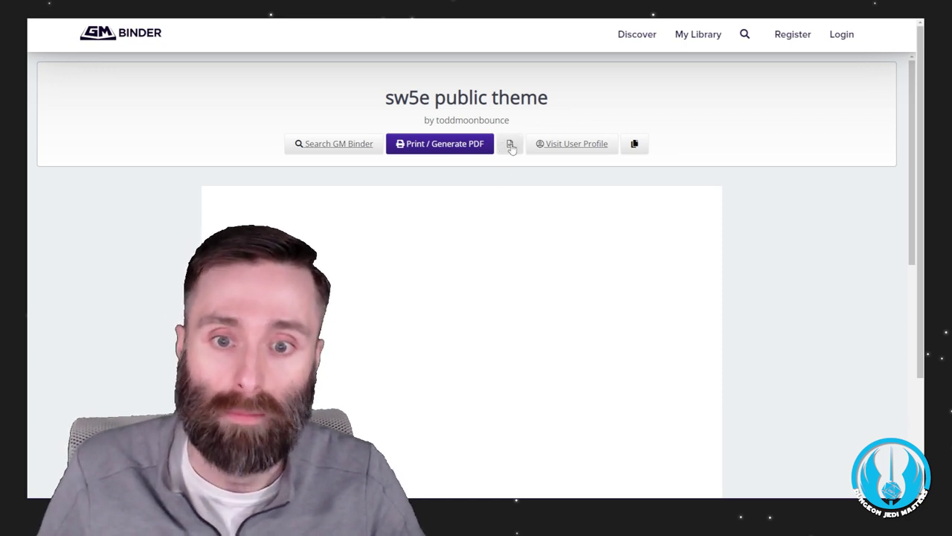
- View the sw5e theme's source and copy all of its CSS
scroll(548, 297, "down", 8)
scroll(547, 294, "up", 8)
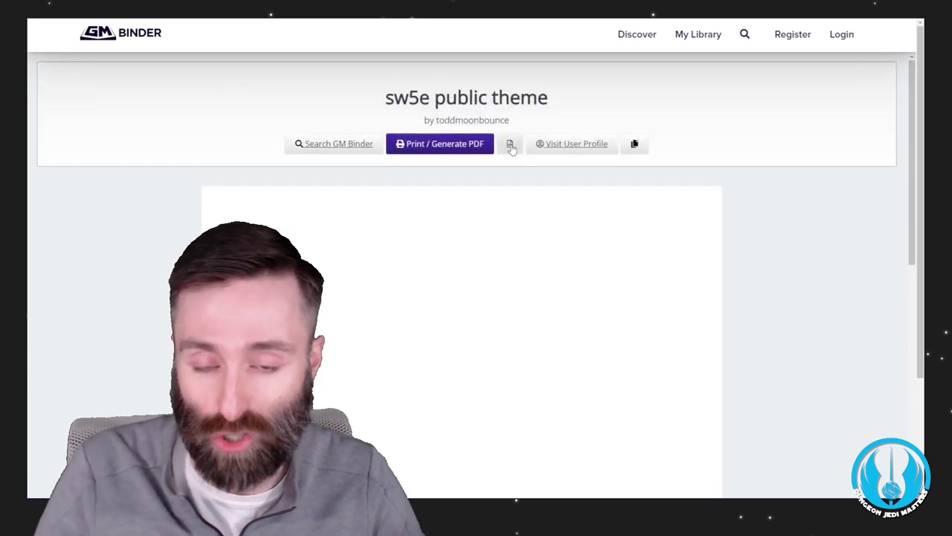
left_click(510, 145)
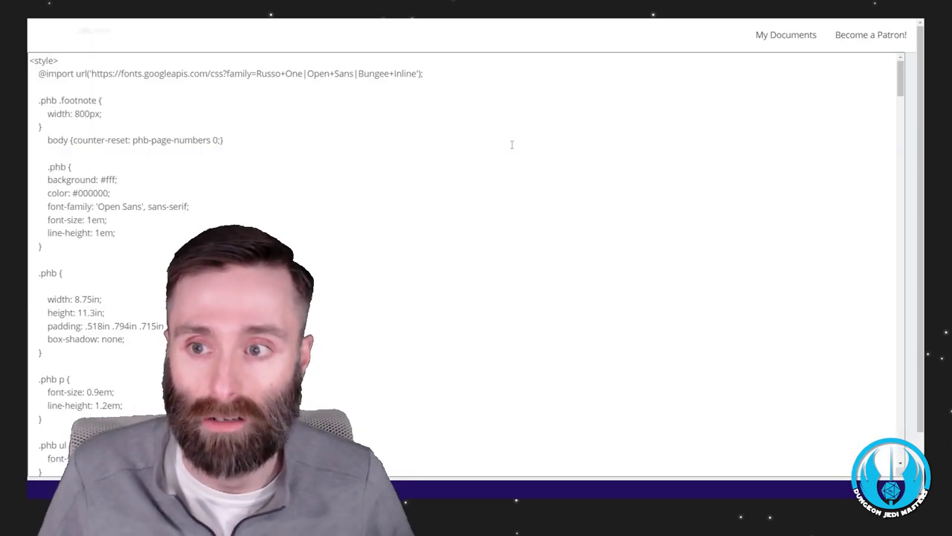
scroll(291, 147, "down", 1)
scroll(291, 147, "up", 1)
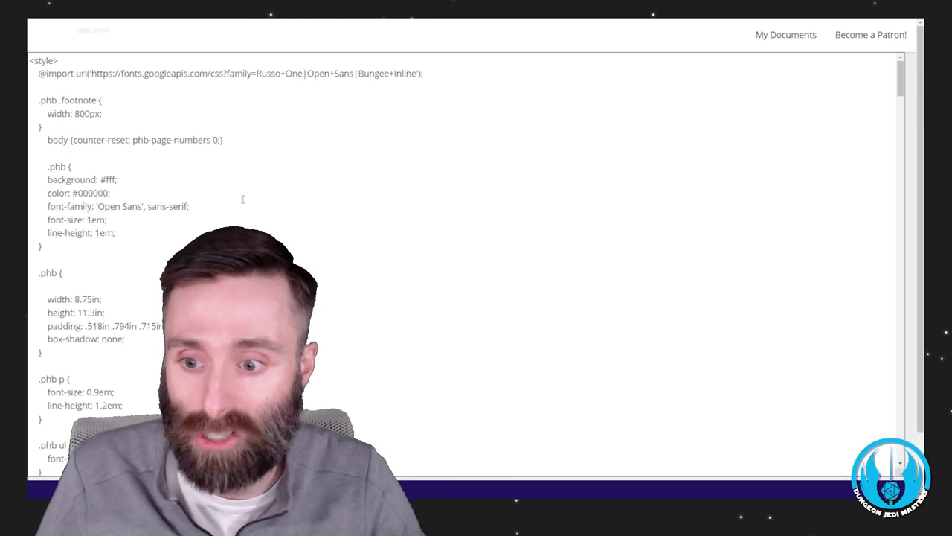
left_click(257, 140)
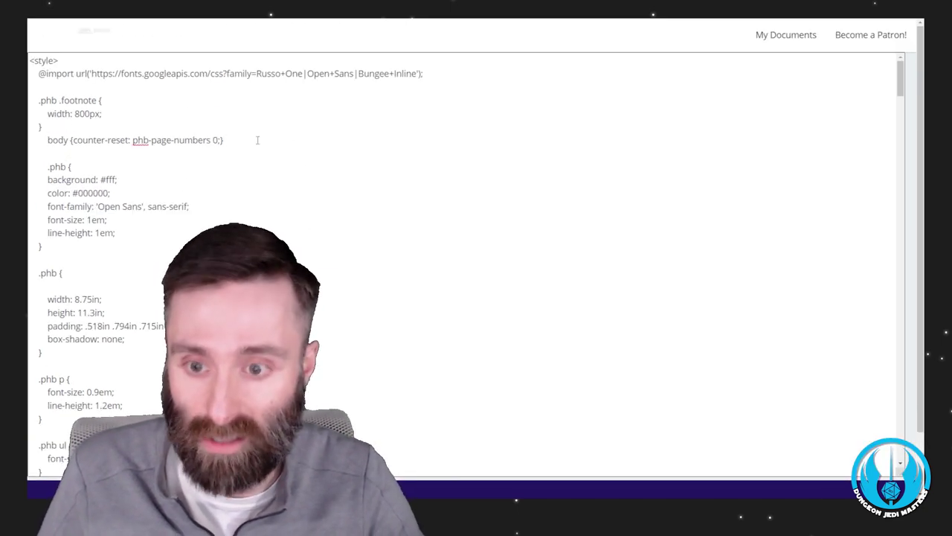
key("ctrl+a")
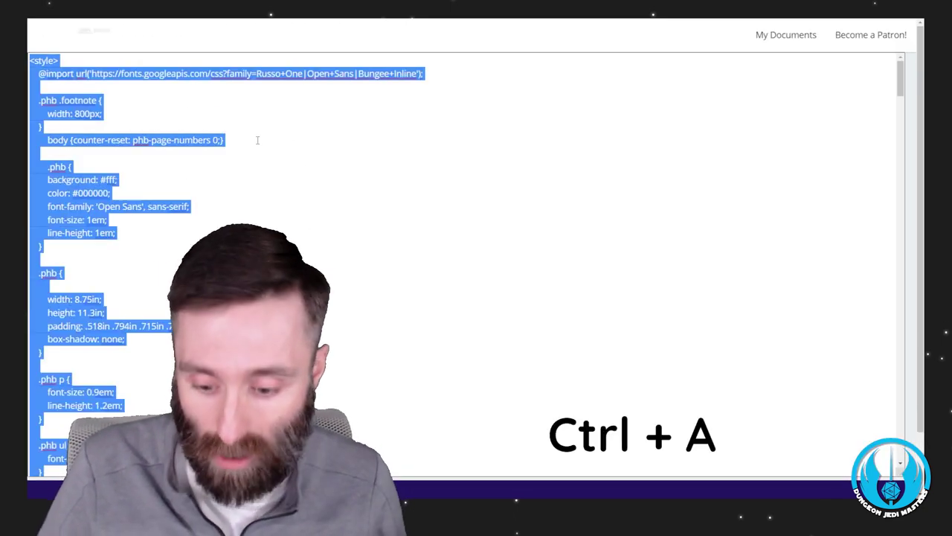
key("ctrl+c")
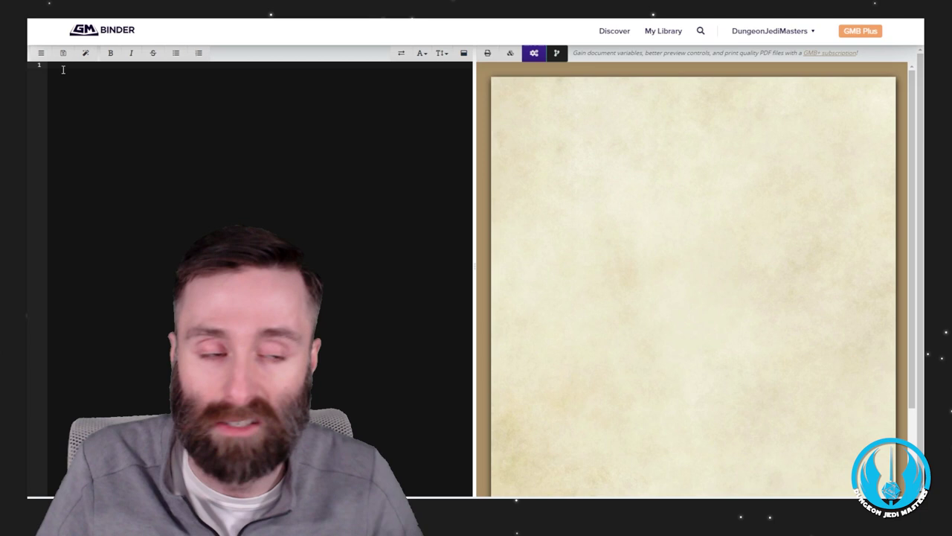
- Paste the sw5e stylesheet into the document and add blank lines above the <style> block
key("ctrl+v")
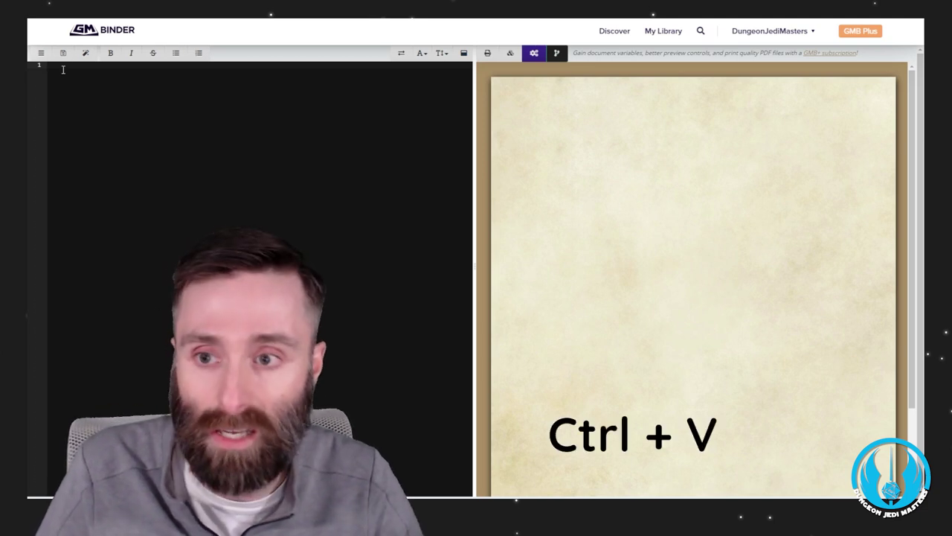
key("ctrl+v")
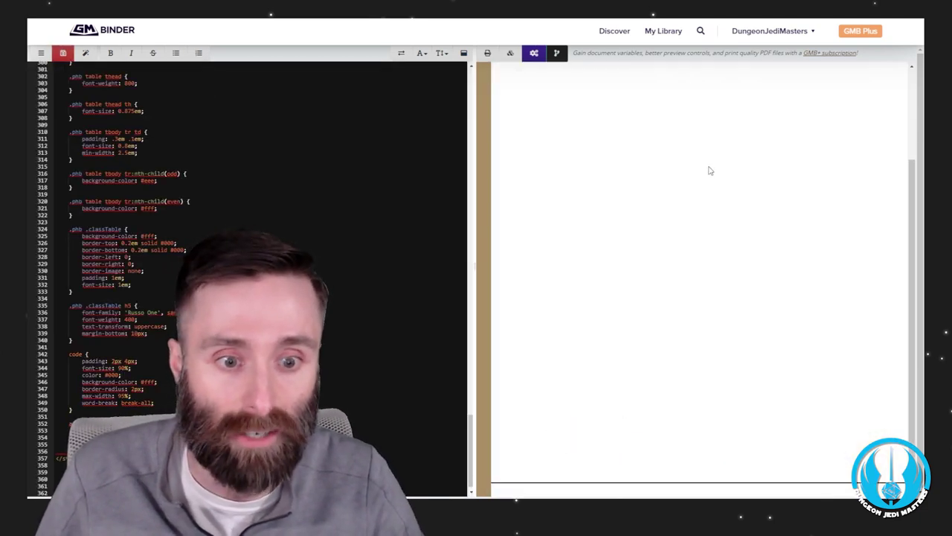
scroll(265, 185, "up", 2)
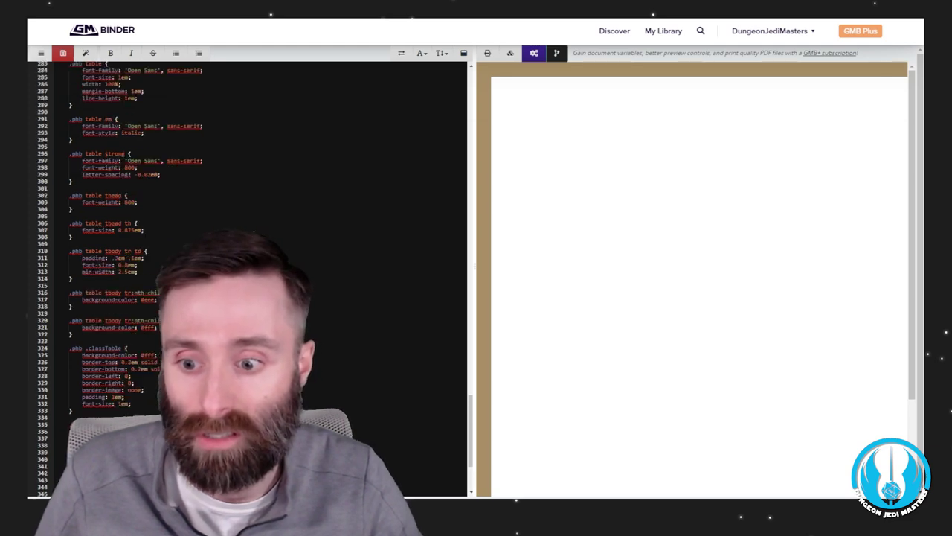
scroll(340, 219, "up", 20)
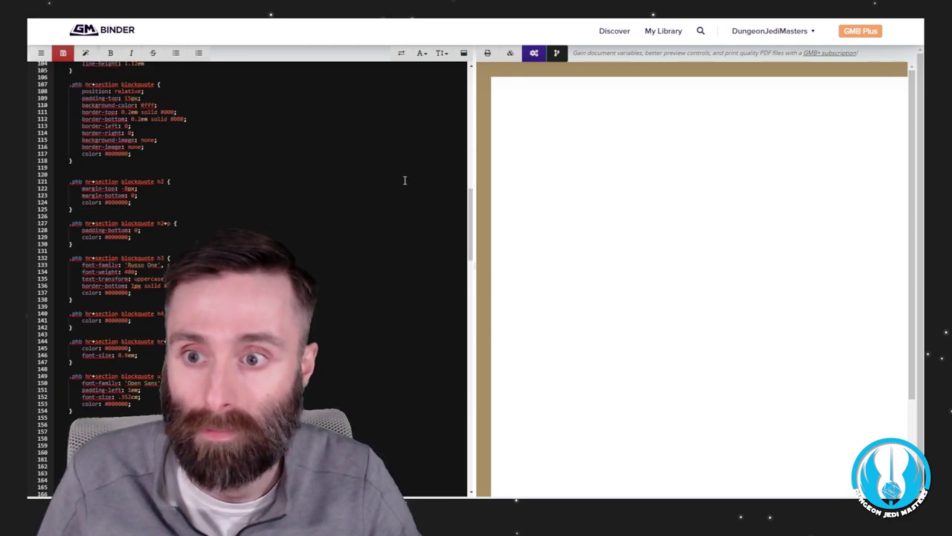
scroll(405, 180, "up", 11)
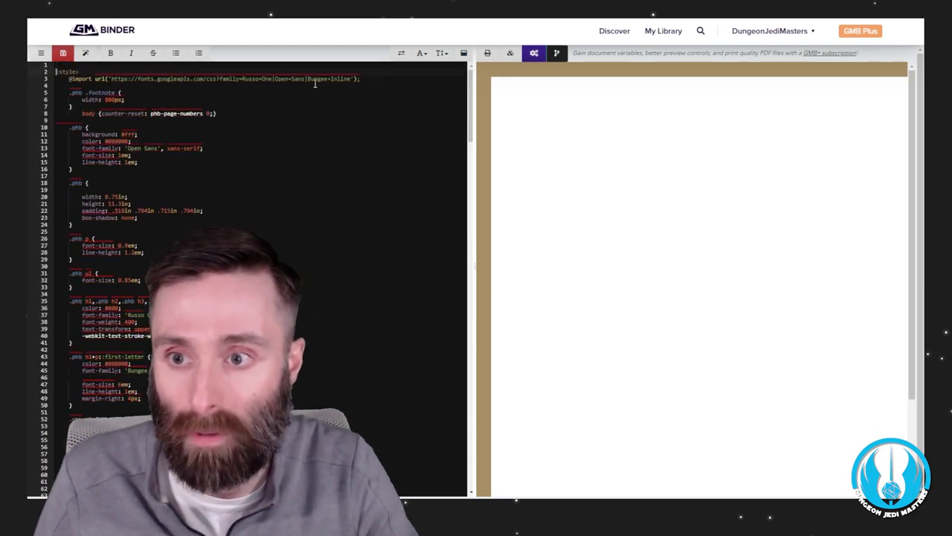
key("Return")
key("Return")
key("Return")
key("Return")
key("Return")
key("Return")
key("Return")
key("Return")
key("Return")
key("Return")
key("Return")
key("Return")
key("Return")
key("Return")
key("Return")
key("Return")
key("Return")
key("Return")
key("Return")
key("Return")
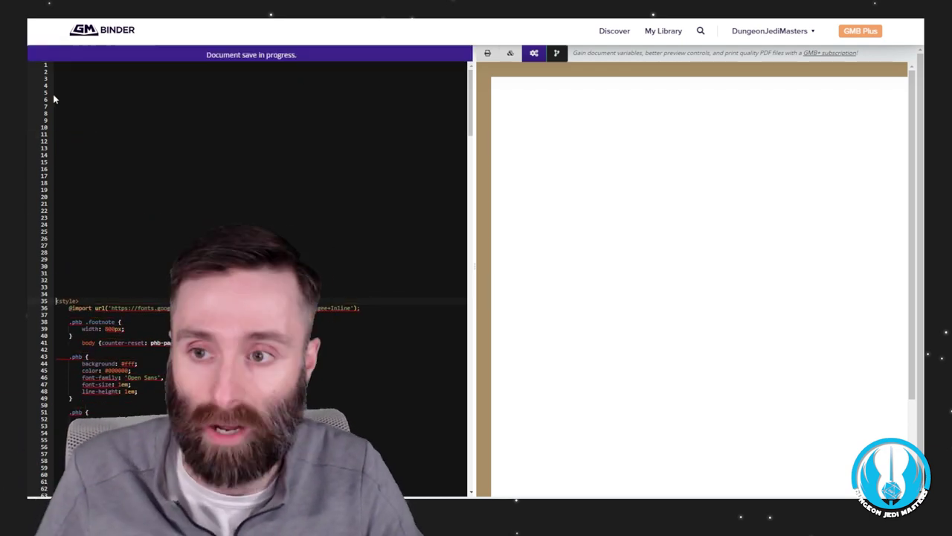
left_click(82, 71)
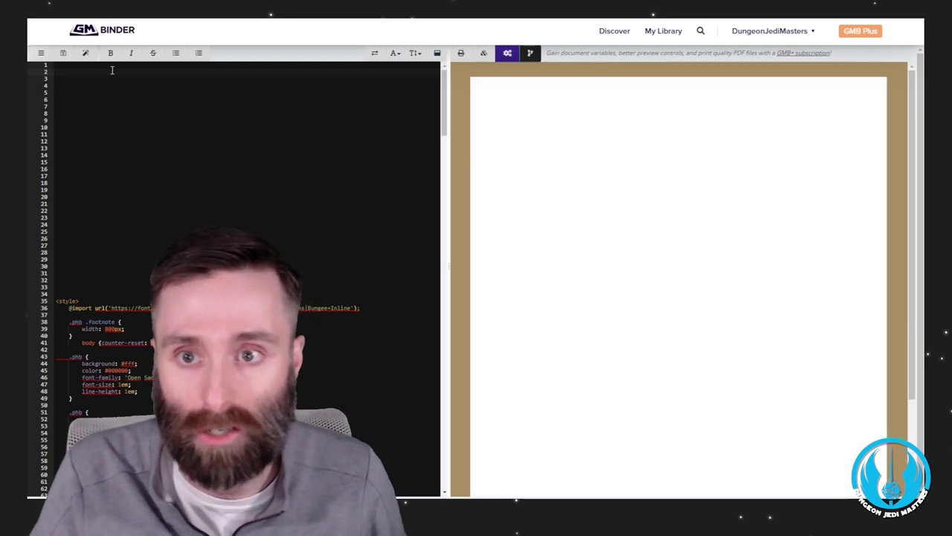
- Make '# My first GMBinder document.' the saved heading on line 2, with a new line below
type("My ")
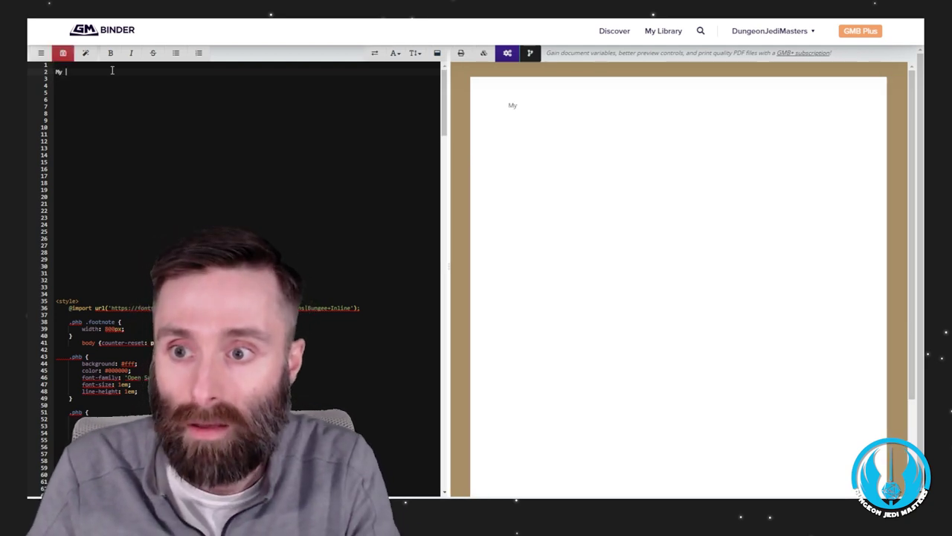
type("first GMB")
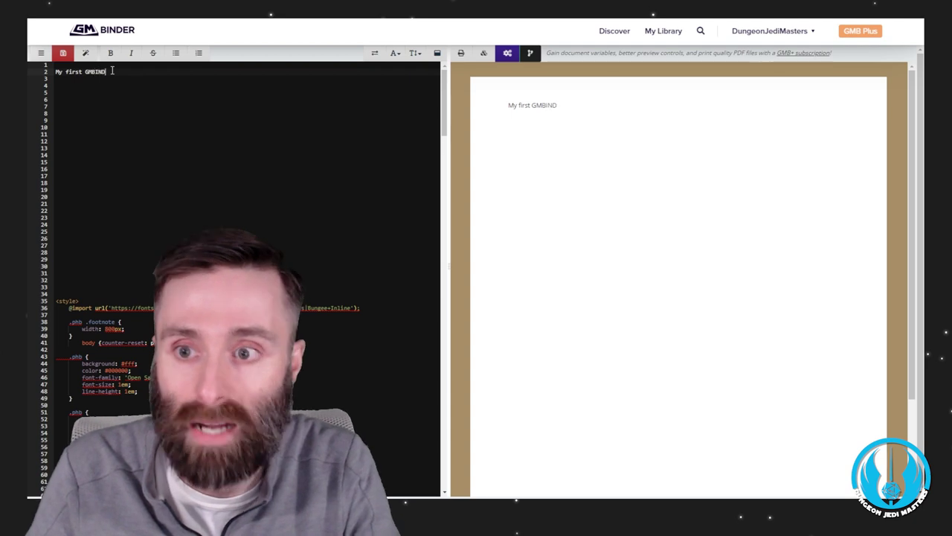
type("inder document.")
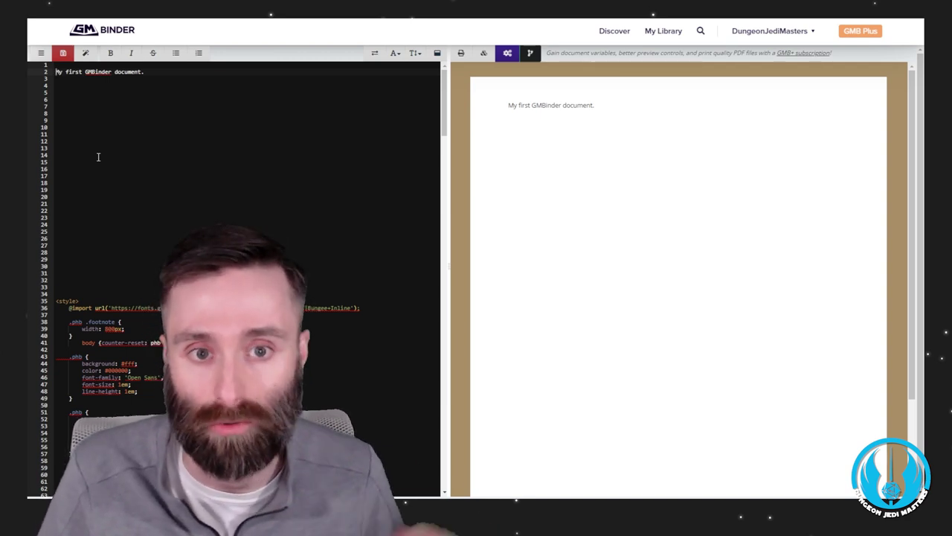
key("ctrl+s")
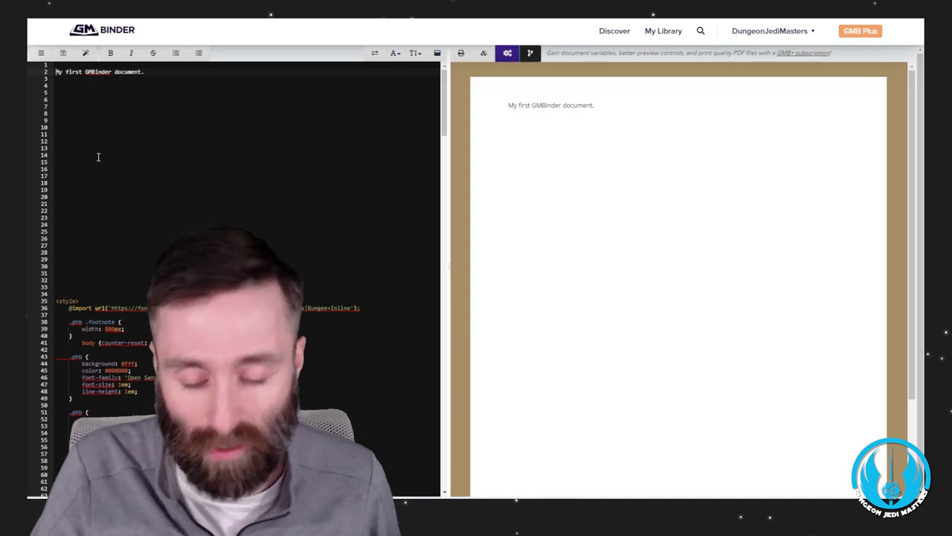
type("#")
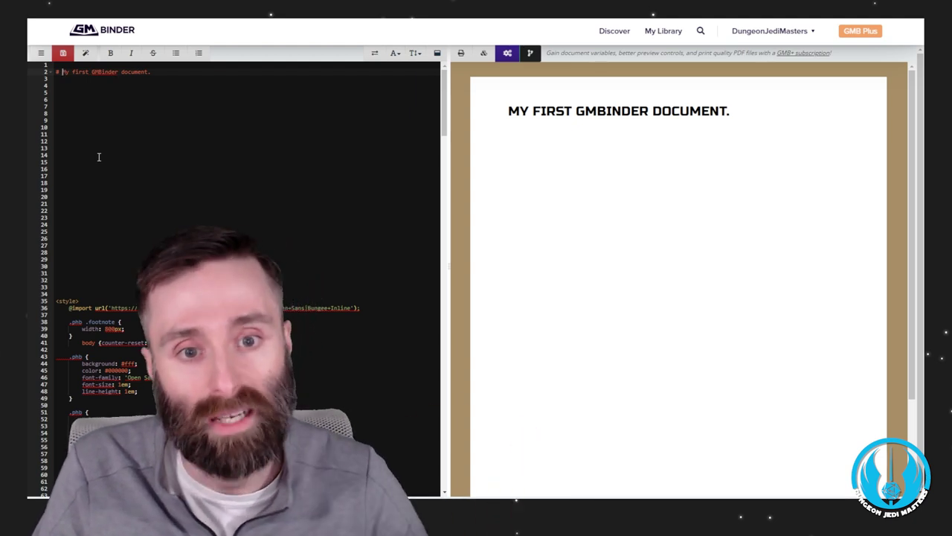
mouse_move(787, 111)
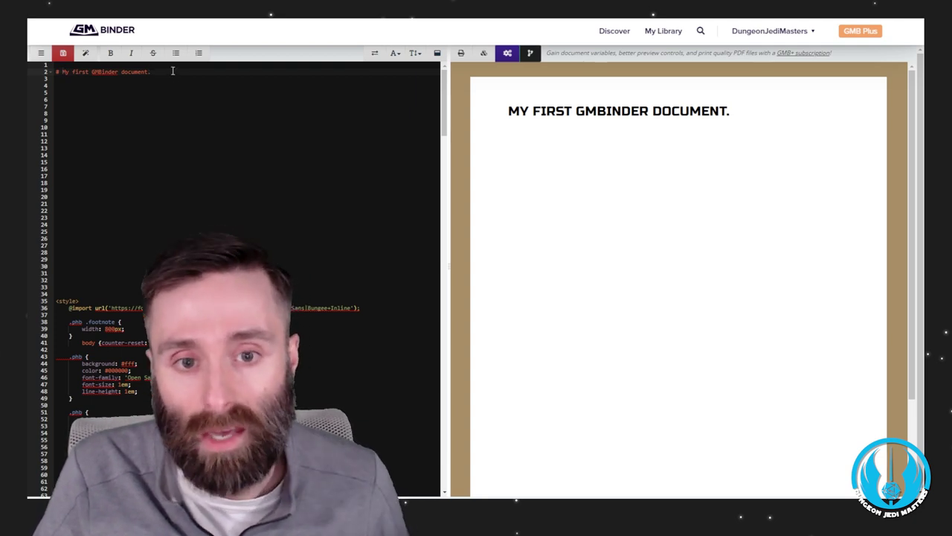
key("Return")
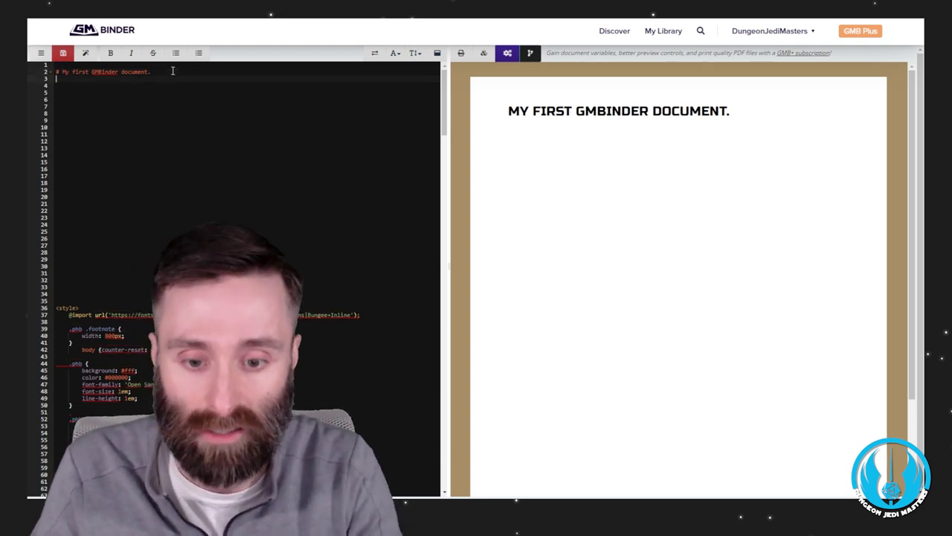
- Add 'Intro text to my first document goes here. Look at that!', save, and append 'This is wide.' to the heading
type("Intro ")
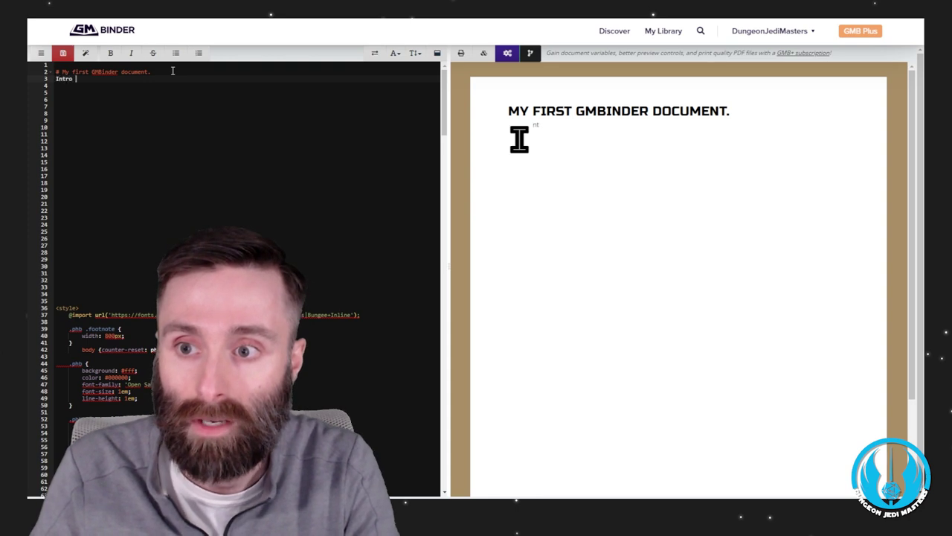
type("text to my first ")
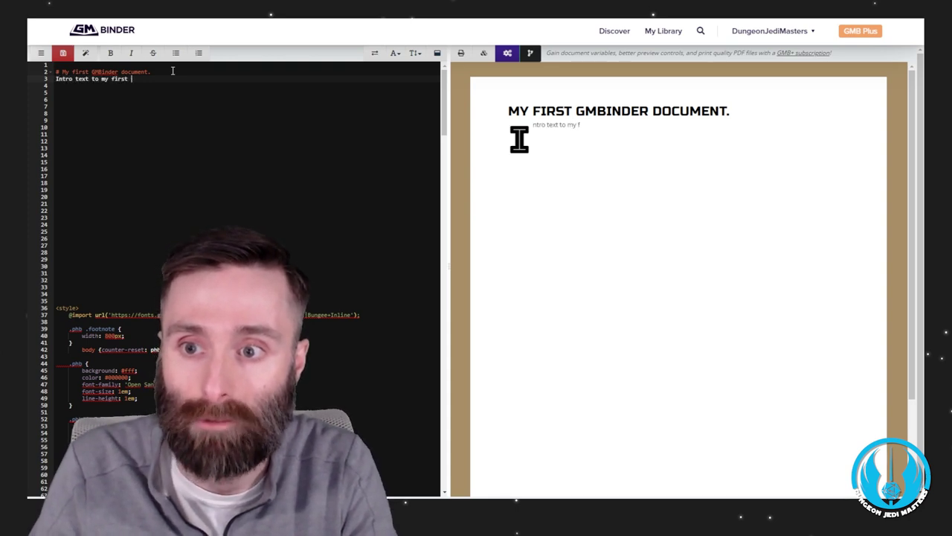
type("document goes here")
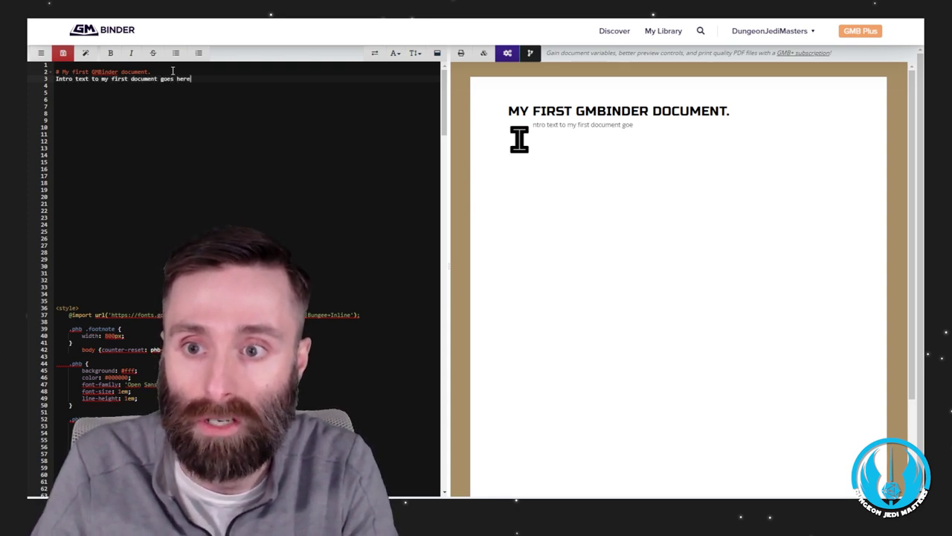
type(". Look at that!")
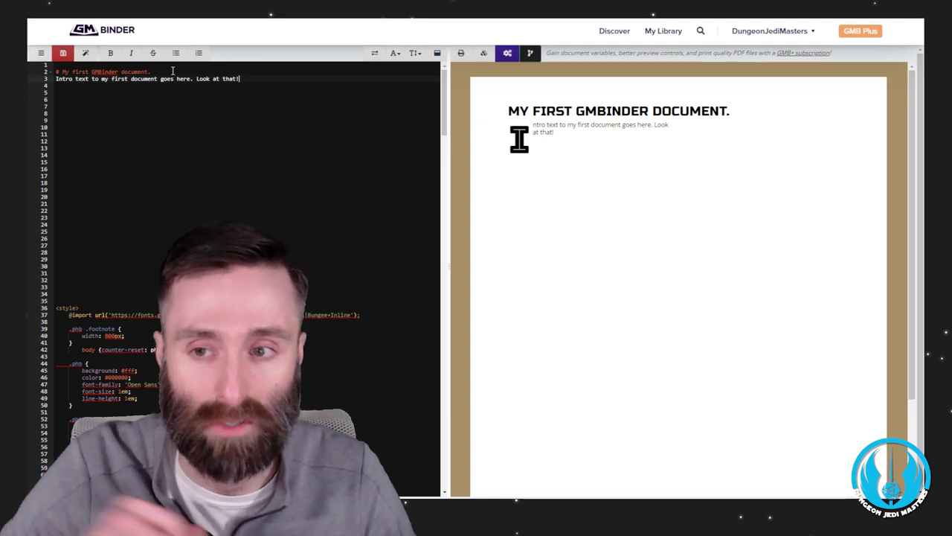
key("ctrl+s")
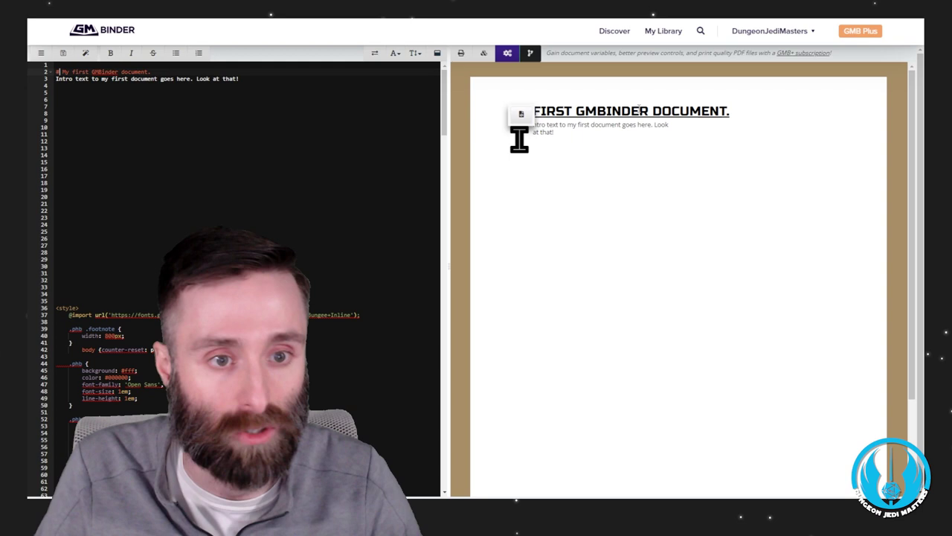
type("This is wide.")
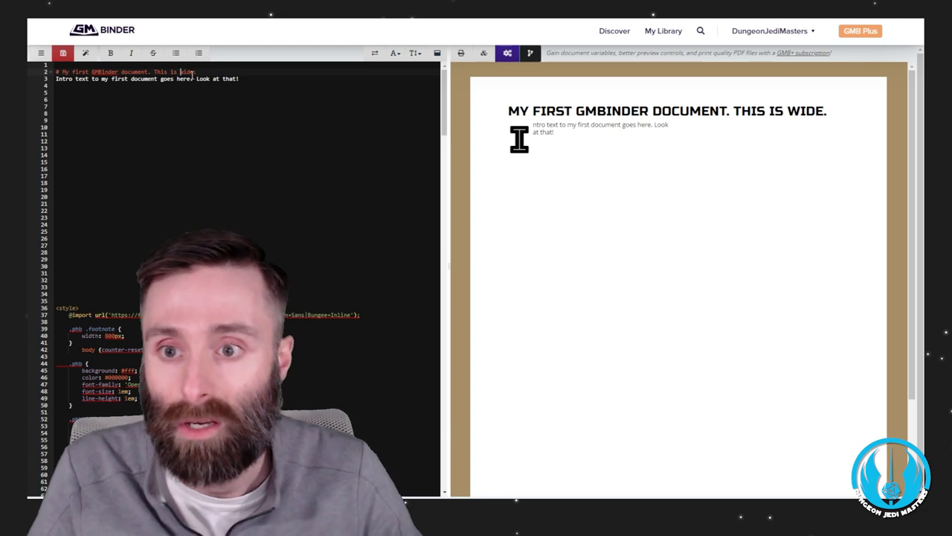
- Change the title to a '##' heading and paste four paragraphs of Star Wars ipsum
left_click(56, 72)
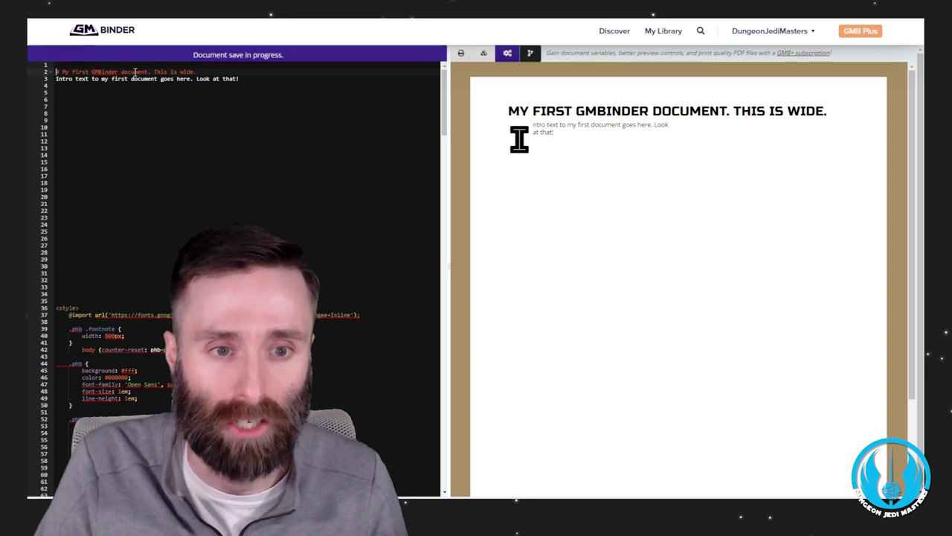
type("#")
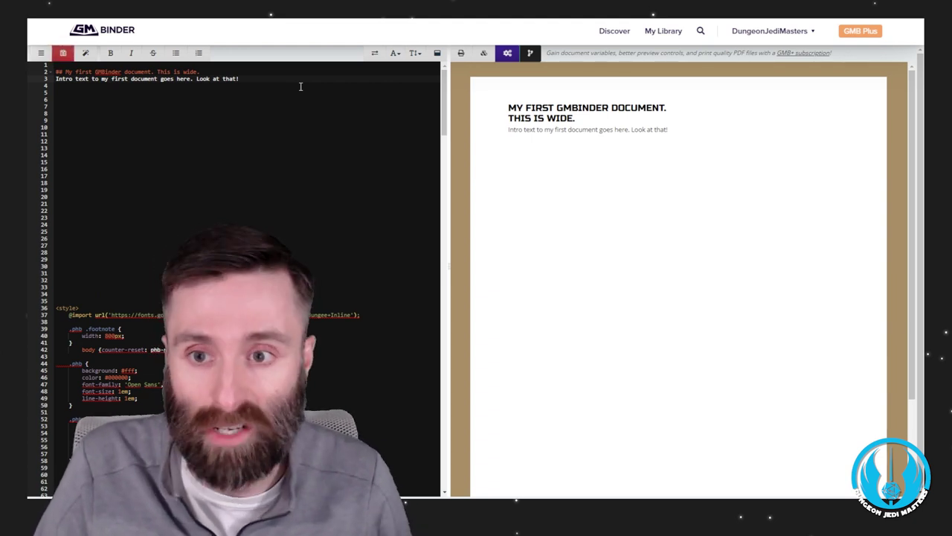
key("ctrl+v")
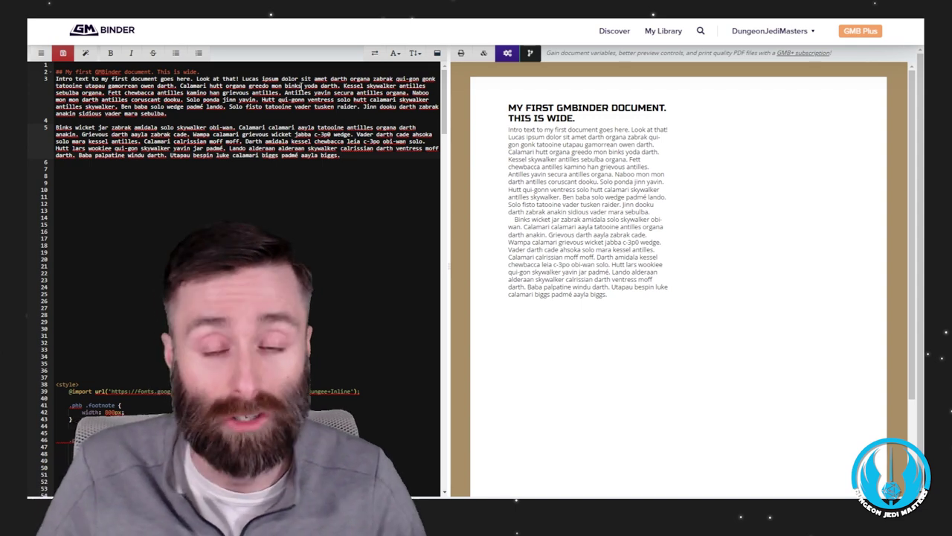
left_click(192, 117)
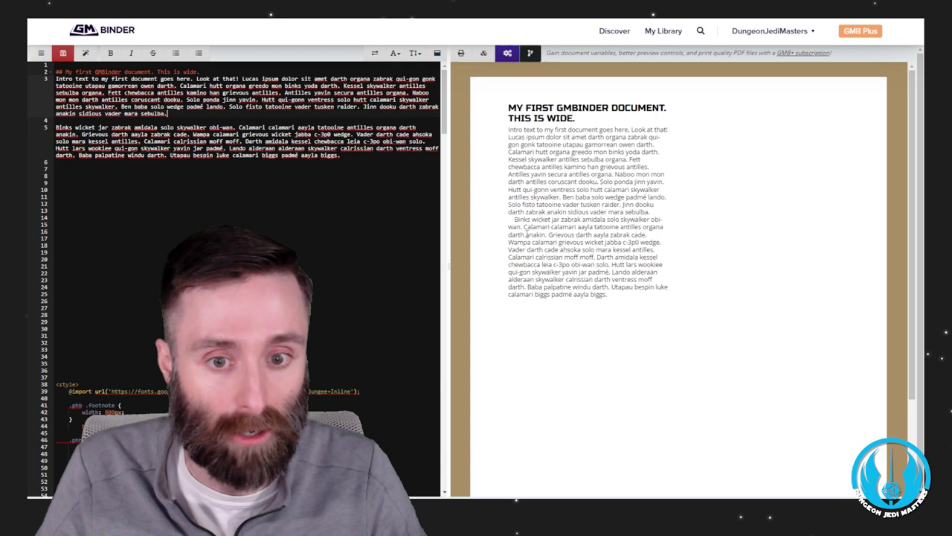
left_click(219, 120)
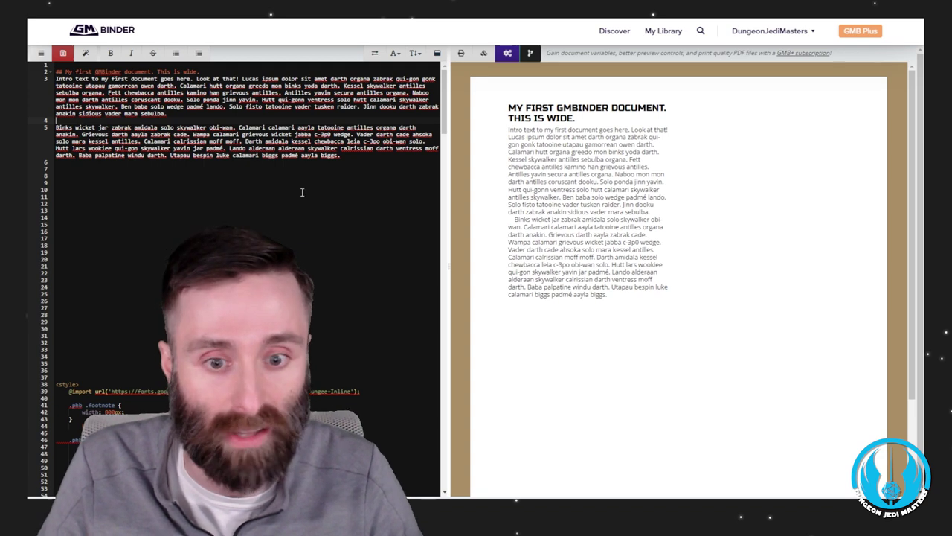
left_click(342, 157)
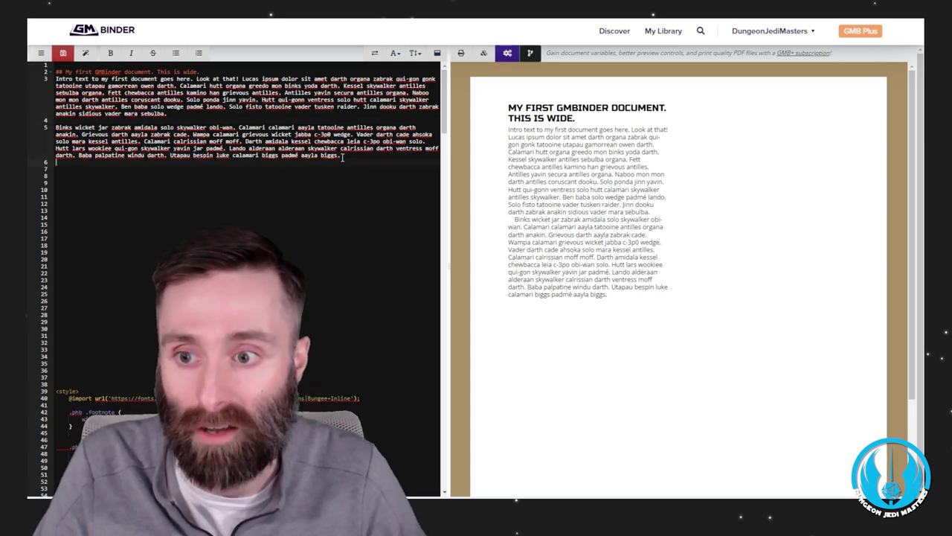
type("Lucas ipsum dolor sit amet darth organa zabrak qui-gon gonk tatooine utapau gamorrean owen darth. Calamari hutt organa greedo mon binks yoda darth. Kessel skywalker antilles sebulba organa. Fett chewbacca antilles kamino han grievous antilles. Antilles yavin secura antilles organa. Naboo mon mon darth antilles coruscant dooku. Solo ponda jinn yavin. Hutt qui-gonn ventress solo hutt calamari skywalker antilles skywalker. Ben baba solo wedge padmé lando. Solo fisto tatooine vader tusken raider. Jinn dooku darth zabrak anakin sidious vader mara sebulba.  Binks wicket jar zabrak amidala solo skywalker obi-wan. Calamari calamari aayla tatooine antilles organa darth anakin. Grievous darth aayla zabrak cade. Wampa calamari grievous wicket jabba c-3p0 wedge. Vader darth cade ahsoka solo mara kessel antilles. Calamari calrissian moff moff. Darth amidala kessel chewbacca leia c-3po obi-wan solo. Hutt lars wookiee qui-gon skywalker yavin jar padmé. Lando alderaan alderaan skywalker calrissian darth ventress moff darth. Baba palpatine windu darth. Utapau bespin luke calamari biggs padmé aayla biggs.")
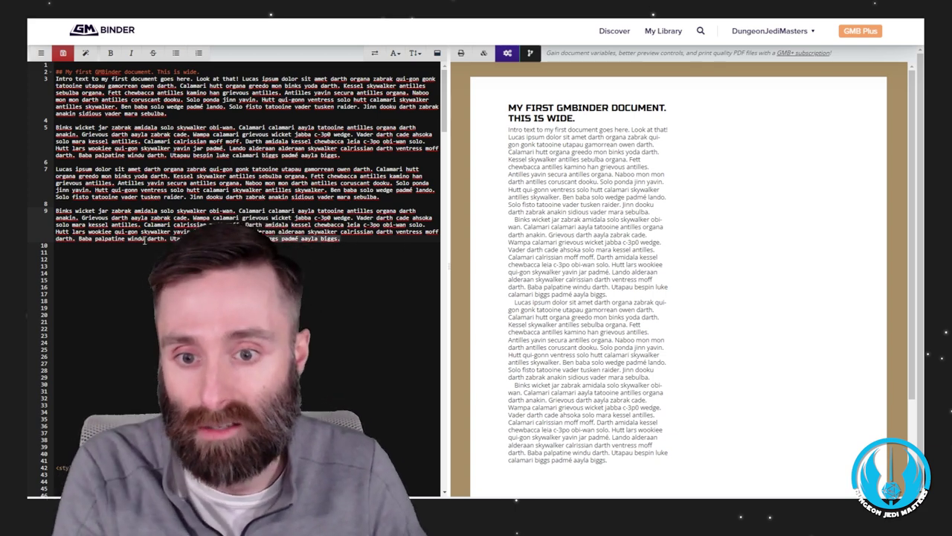
- Replace the last paragraph with '### A second headline in my document.' and drop 'This is wide.' from the title
left_click_drag(341, 239, 42, 211)
key("BackSpace")
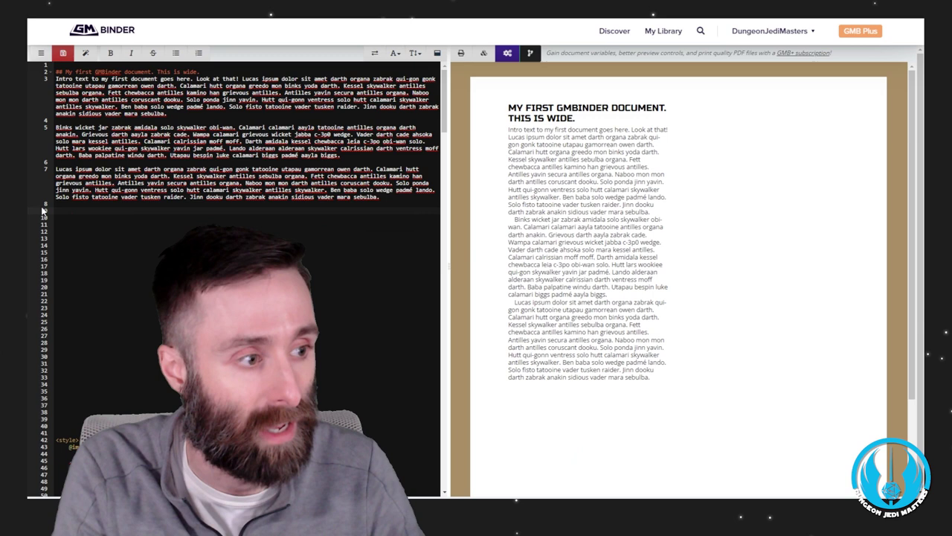
left_click(43, 211)
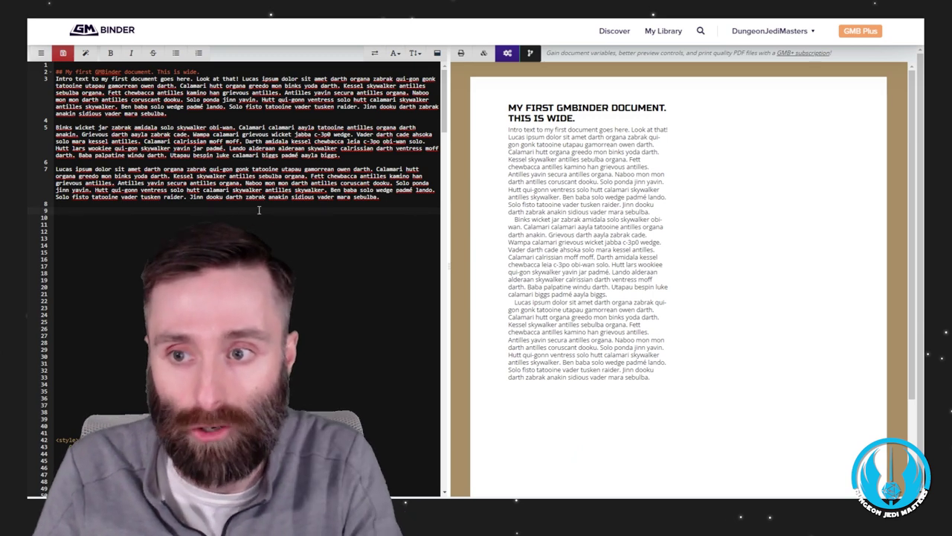
type("A second hea")
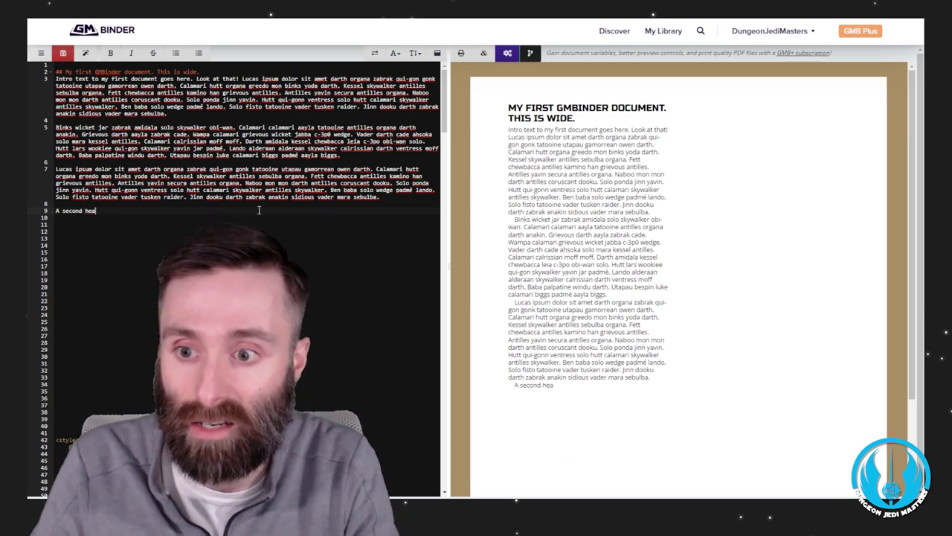
type("dline in my ")
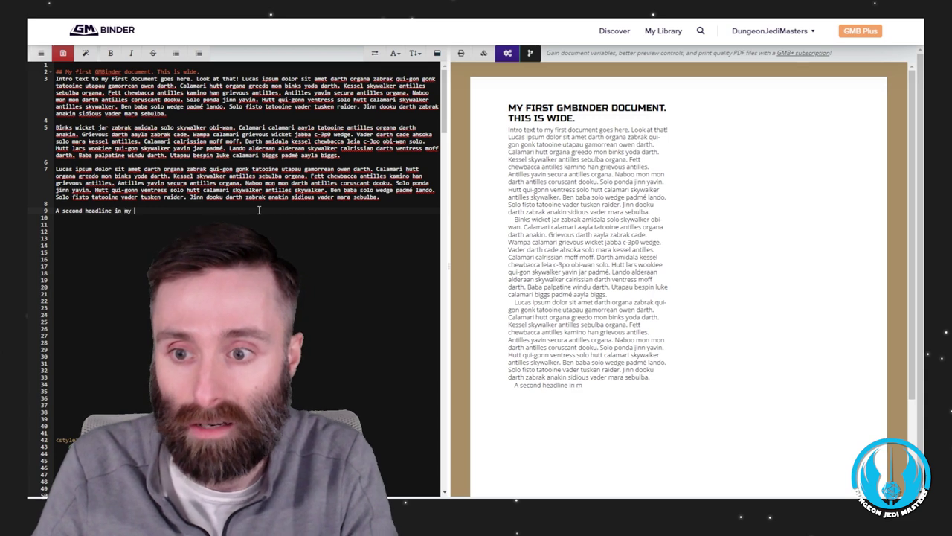
type("document.")
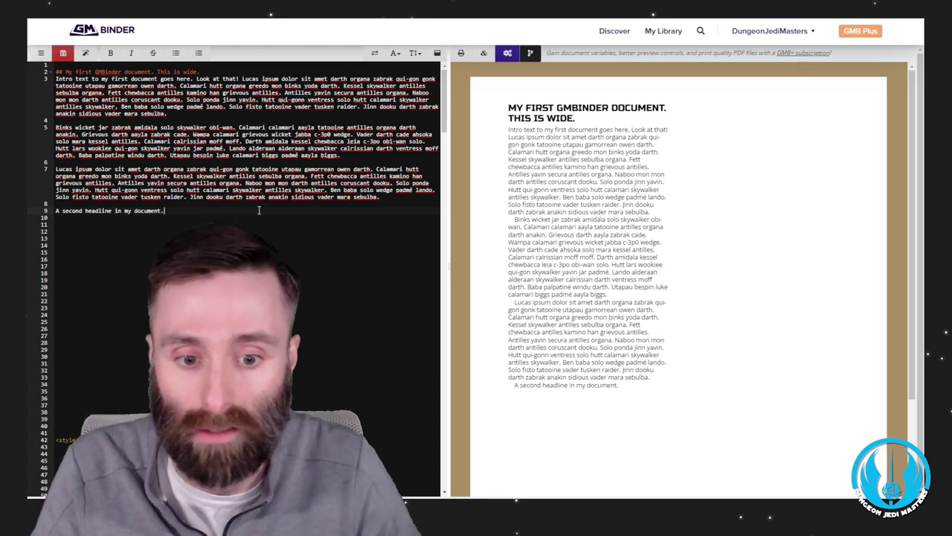
left_click(49, 212)
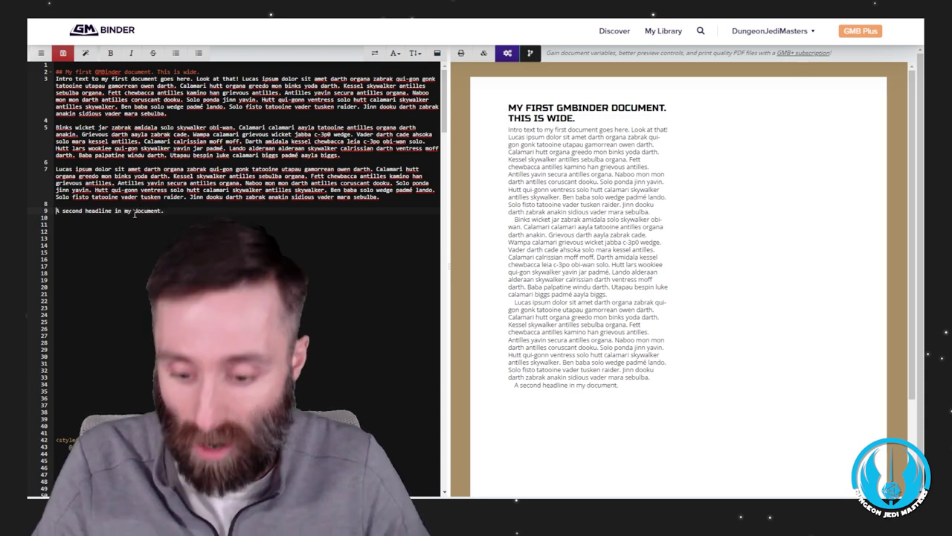
type("# ")
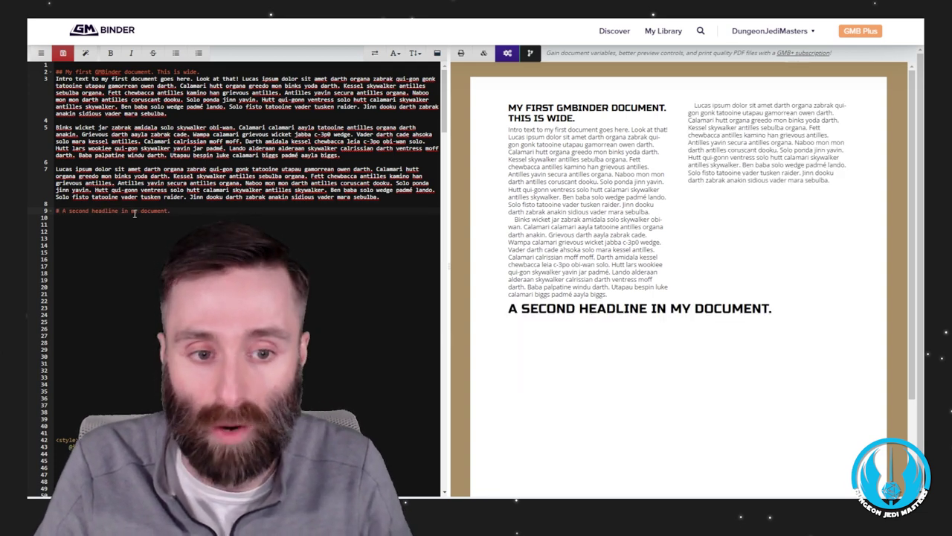
type("#")
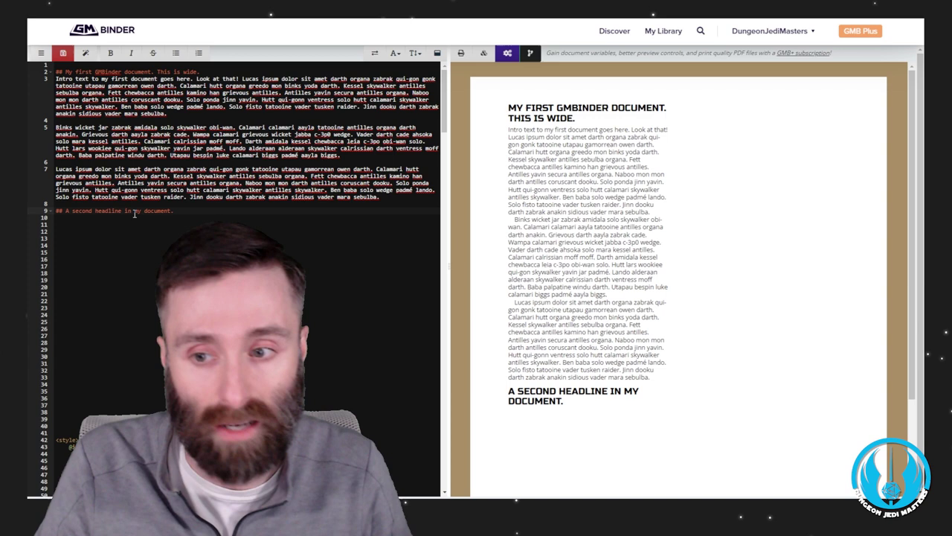
type("#")
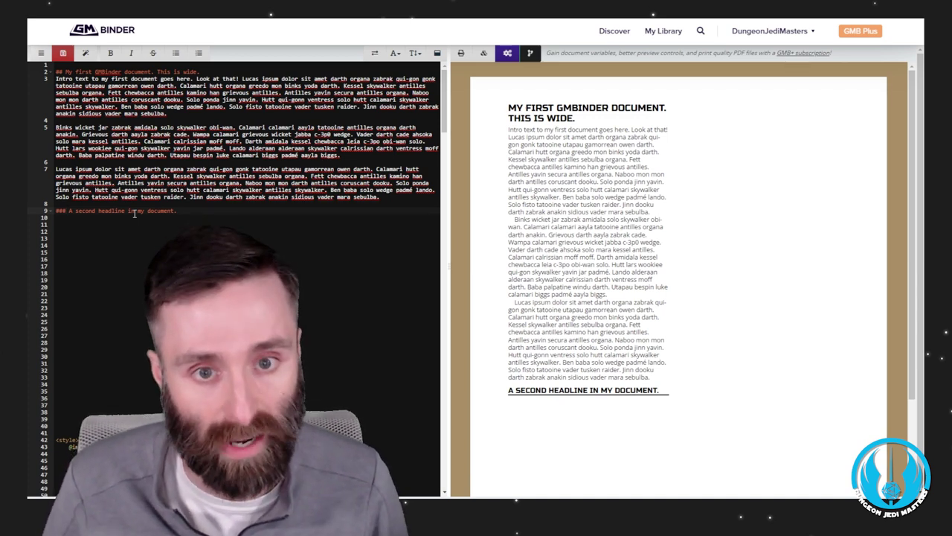
left_click(199, 71)
key("BackSpace")
key("BackSpace")
key("BackSpace")
key("BackSpace")
key("BackSpace")
key("BackSpace")
key("BackSpace")
key("BackSpace")
key("BackSpace")
key("BackSpace")
key("BackSpace")
key("BackSpace")
key("BackSpace")
key("BackSpace")
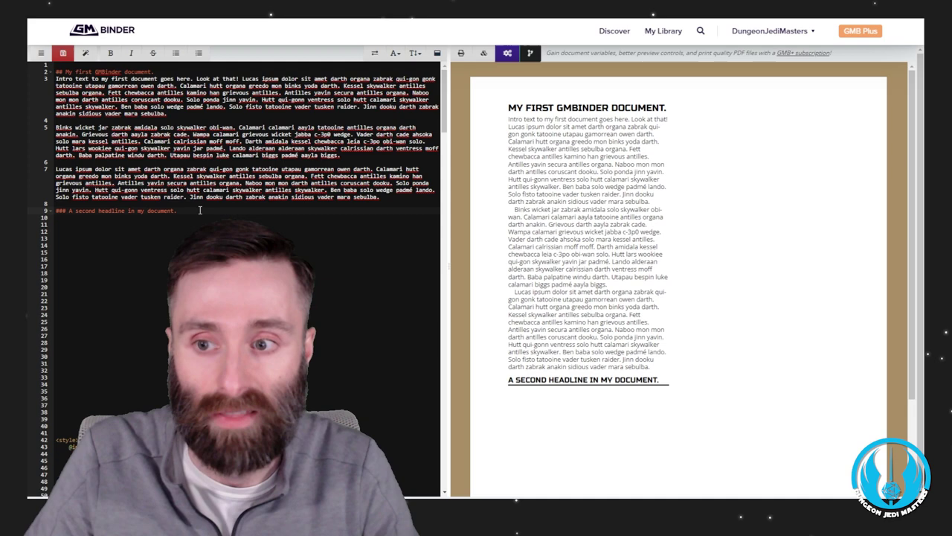
type("Lucas ipsum dolor sit amet darth organa zabrak qui-gon gonk tatooine utapau gamorrean owen darth. Calamari hutt organa greedo mon binks yoda darth. Kessel skywalker antilles sebulba organa. Fett chewbacca antilles kamino han grievous antilles. Antilles yavin secura antilles organa. Naboo mon mon darth antilles coruscant dooku. Solo ponda jinn yavin. Hutt qui-gonn ventress solo hutt calamari skywalker antilles skywalker. Ben baba solo wedge padmé lando. Solo fisto tatooine vader tusken raider. Jinn dooku darth zabrak anakin sidious vader mara sebulba.  Binks wicket jar zabrak amidala solo skywalker obi-wan. Calamari calamari aayla tatooine antilles organa darth anakin. Grievous darth aayla zabrak cade. Wampa calamari grievous wicket jabba c-3p0 wedge. Vader darth cade ahsoka solo mara kessel antilles. Calamari calrissian moff moff. Darth amidala kessel chewbacca leia c-3po obi-wan solo. Hutt lars wookiee qui-gon skywalker yavin jar padmé. Lando alderaan alderaan skywalker calrissian darth ventress moff darth. Baba palpatine windu darth. Utapau bespin luke calamari biggs padmé aayla biggs.")
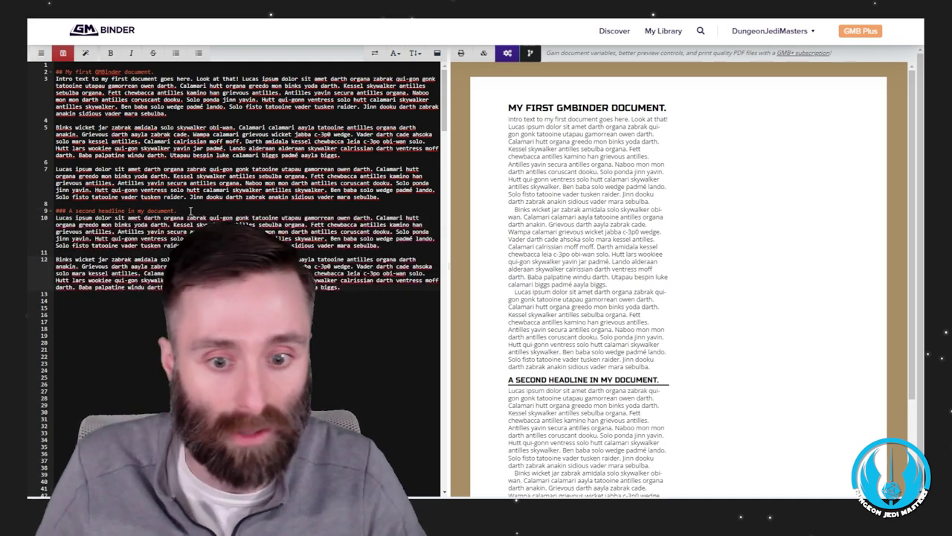
scroll(617, 355, "down", 2)
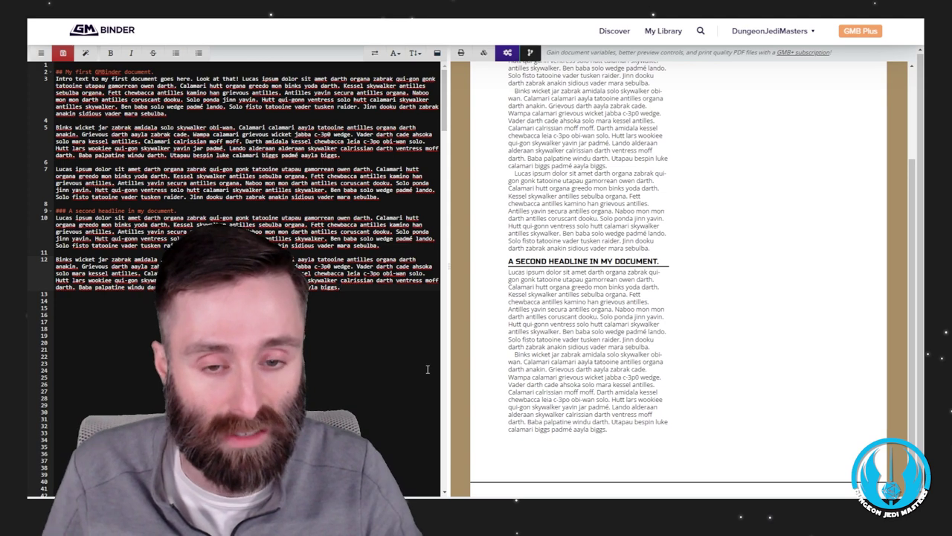
scroll(633, 333, "up", 2)
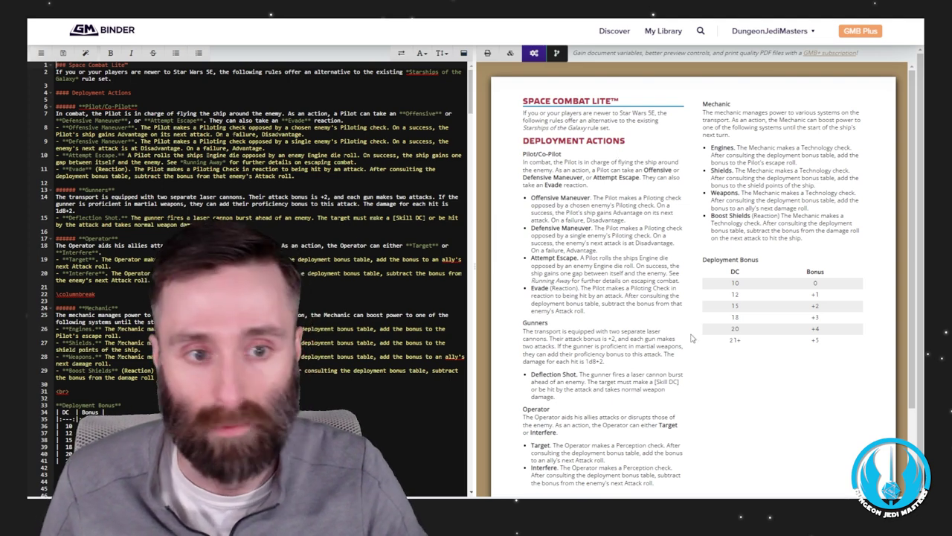
- Scroll through the Space Combat Lite preview's Deployment Actions and Deployment Bonus table
scroll(692, 339, "down", 2)
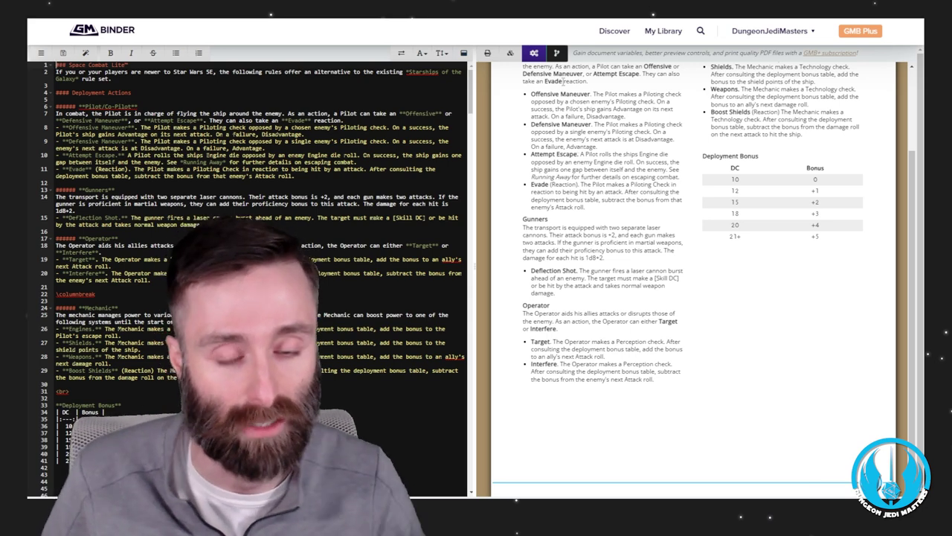
scroll(563, 80, "up", 3)
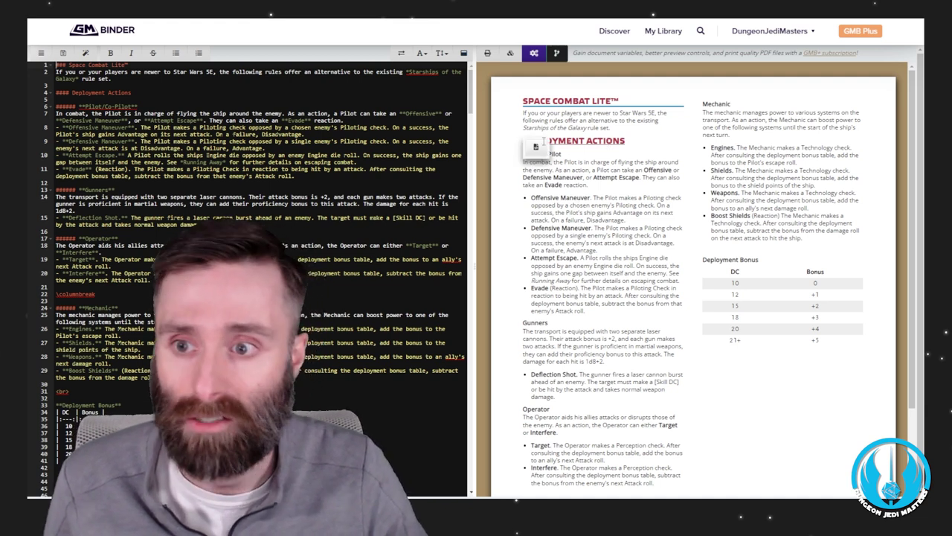
left_click(536, 146)
key("BackSpace")
key("BackSpace")
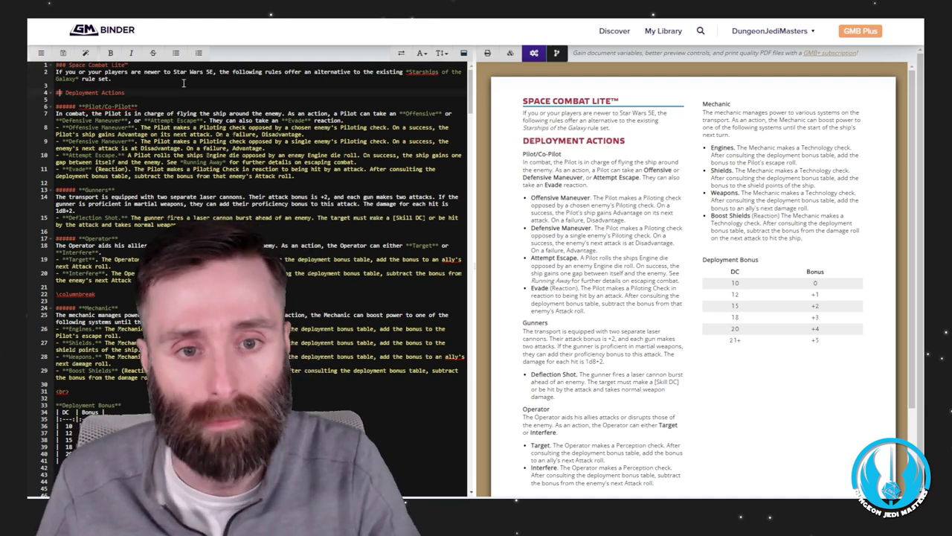
type("##")
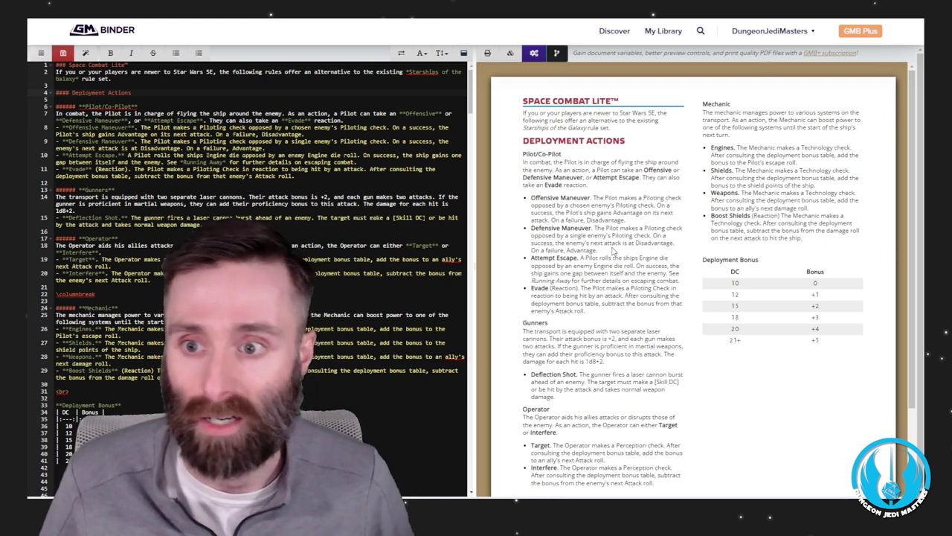
mouse_move(569, 158)
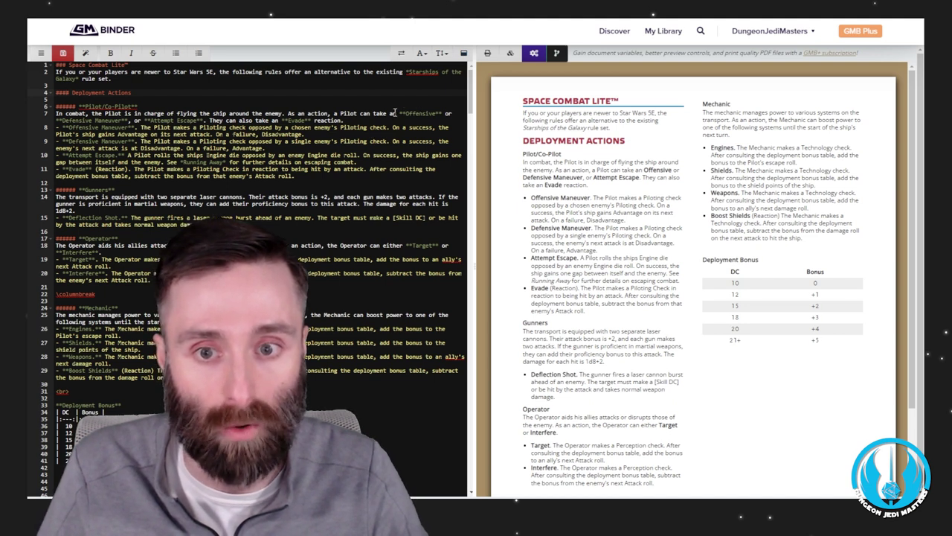
- Select **Offensive** on line 7 and zoom the browser in to read the Pilot/Co-Pilot rules
left_click_drag(398, 113, 443, 112)
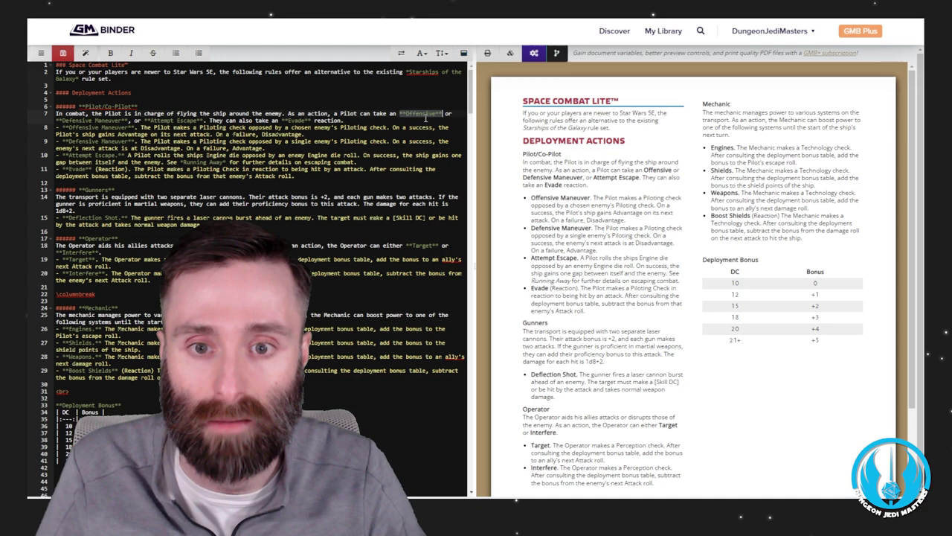
key("ctrl+plus")
key("ctrl+plus")
key("ctrl+plus")
key("ctrl+plus")
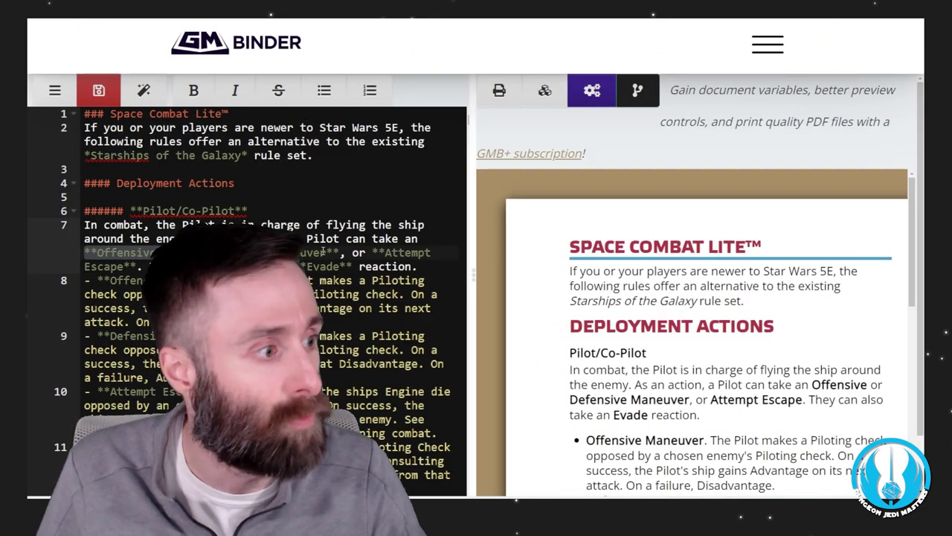
scroll(322, 249, "down", 1)
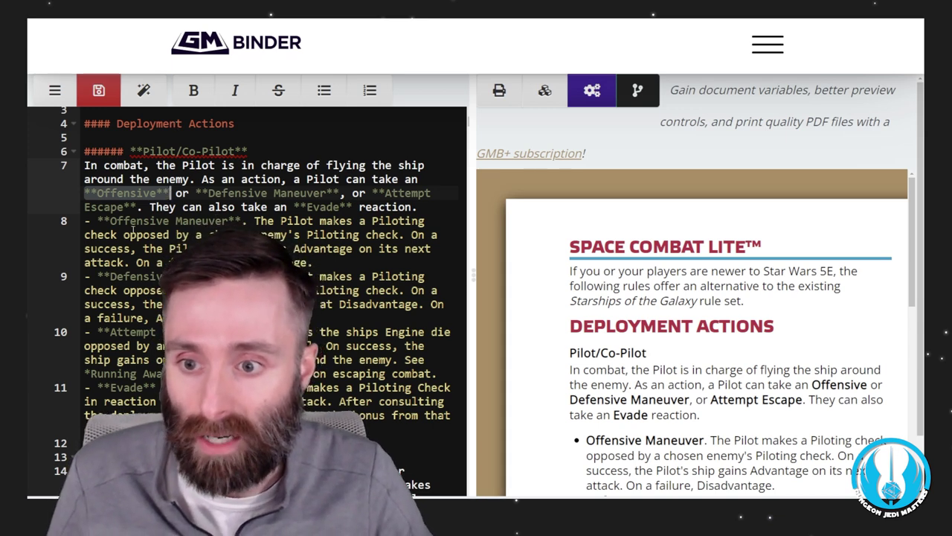
scroll(697, 286, "down", 3)
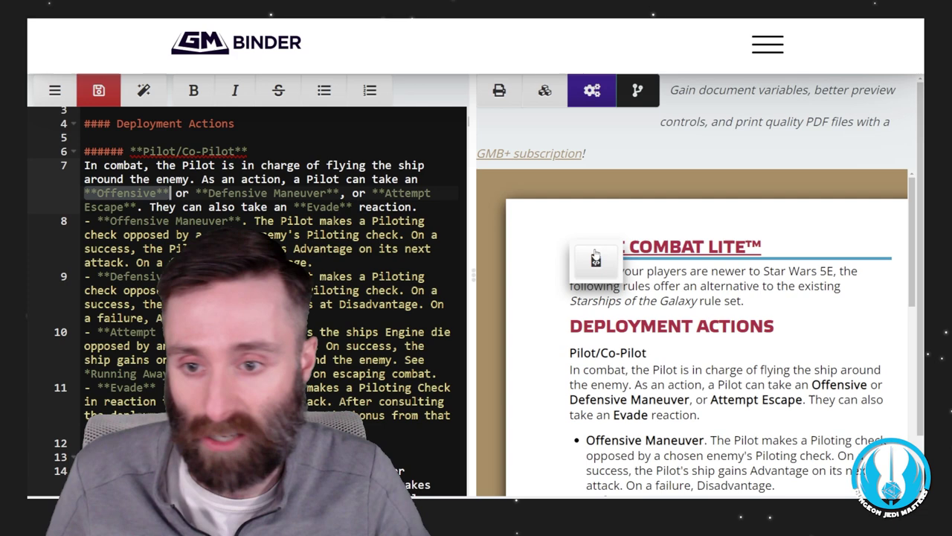
scroll(698, 286, "down", 1)
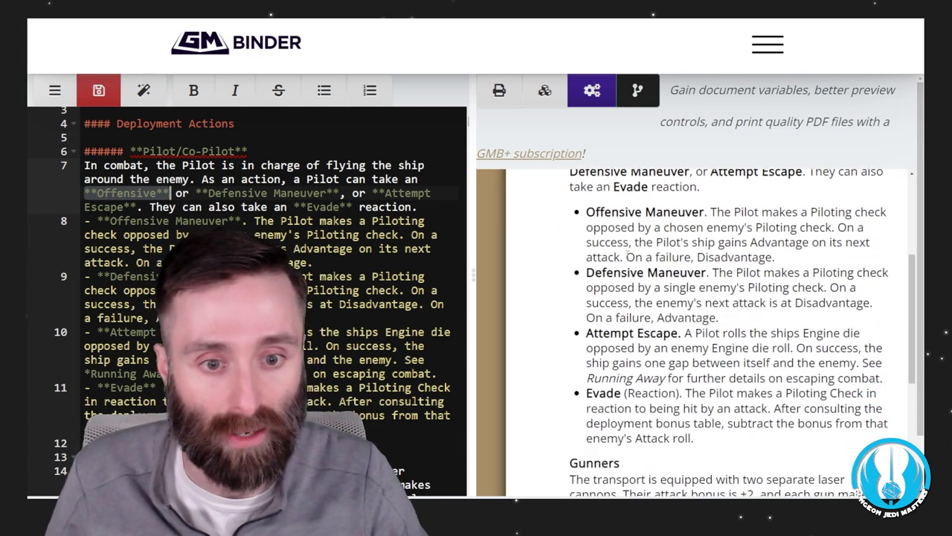
scroll(669, 282, "up", 1)
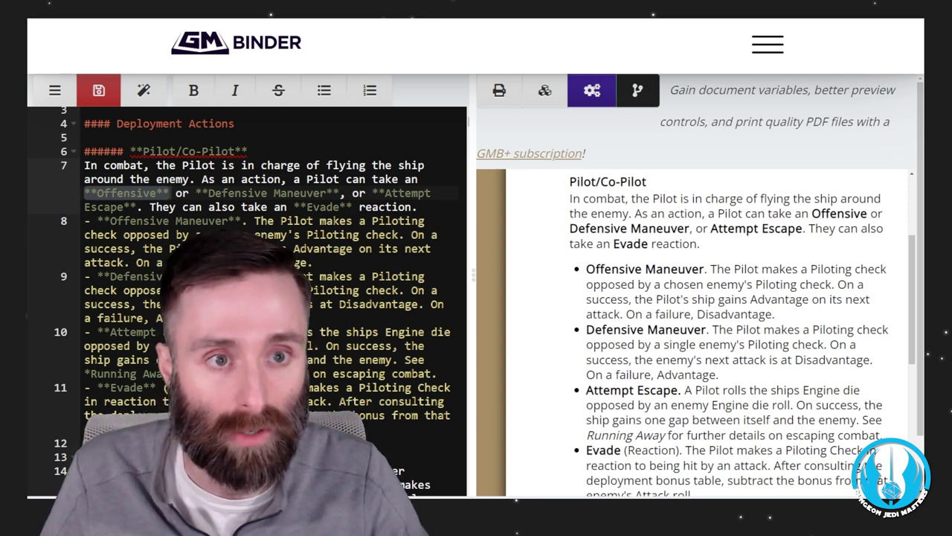
- Delete lines 7–12 and start a bullet list with '- First bullet' and '- Second bullet'
key("ctrl+0")
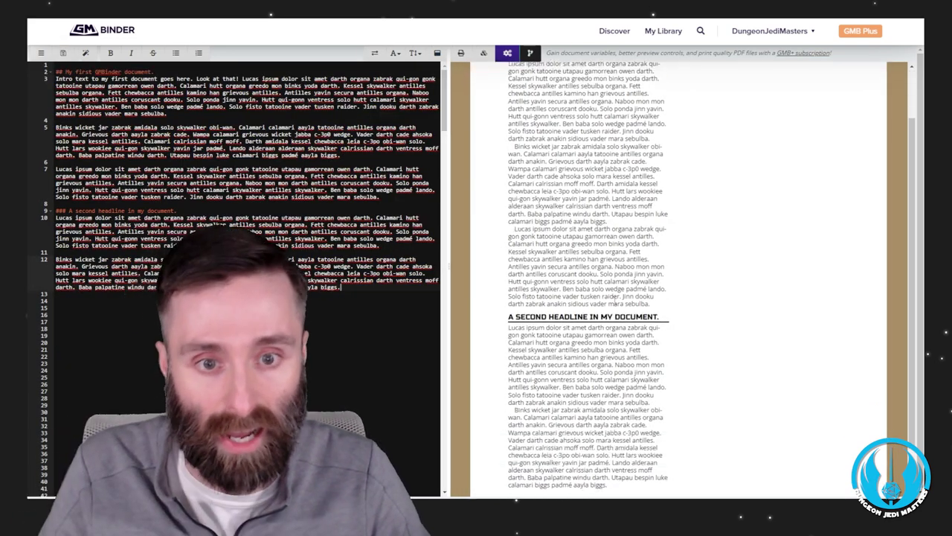
left_click_drag(352, 293, 44, 168)
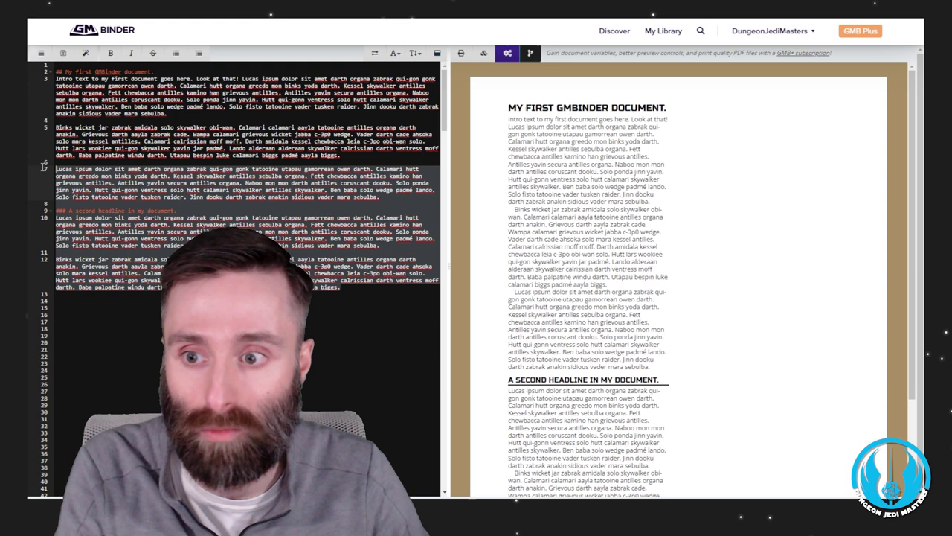
key("BackSpace")
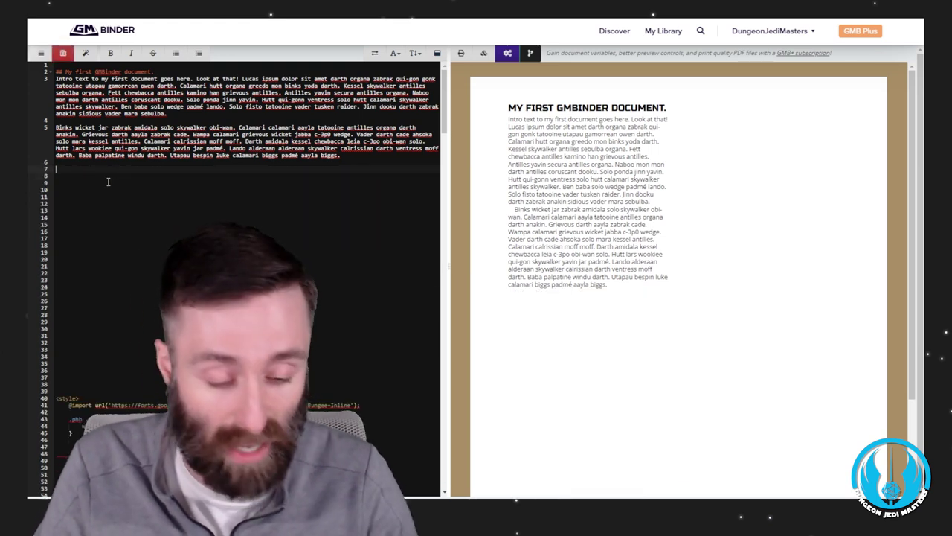
type("-")
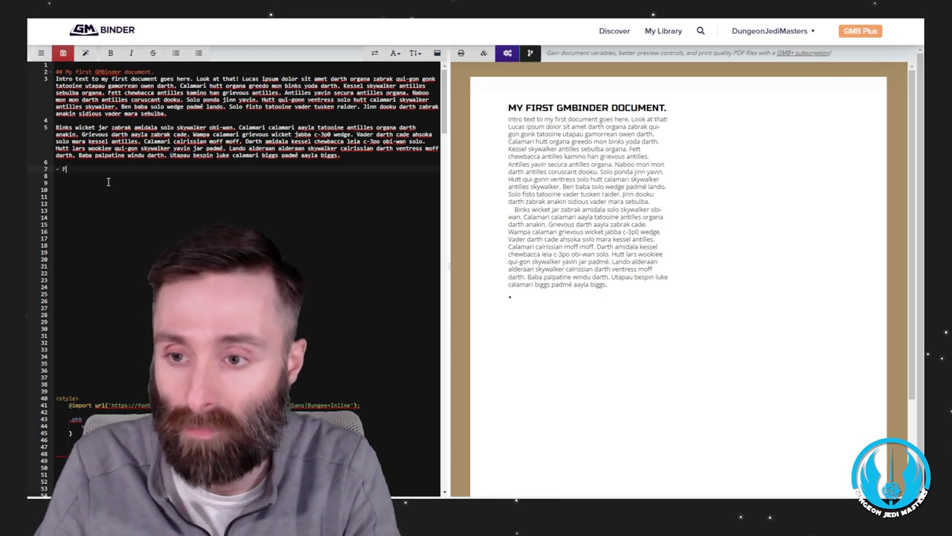
type(" First bullet - Se")
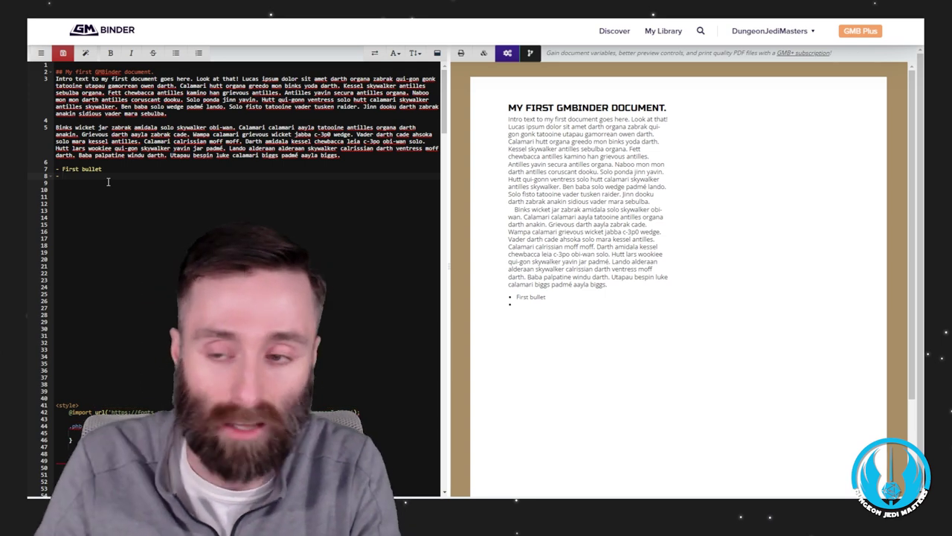
type("cond bulle")
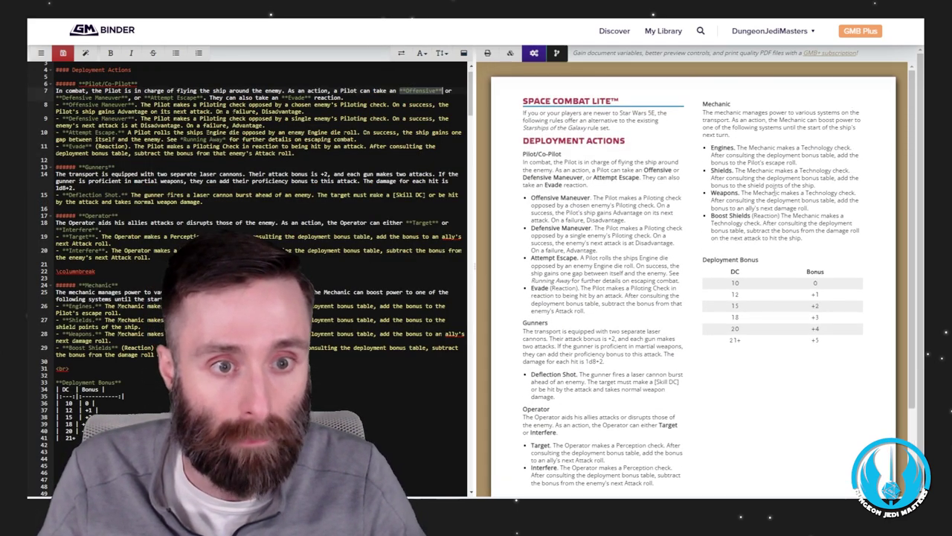
scroll(796, 252, "down", 2)
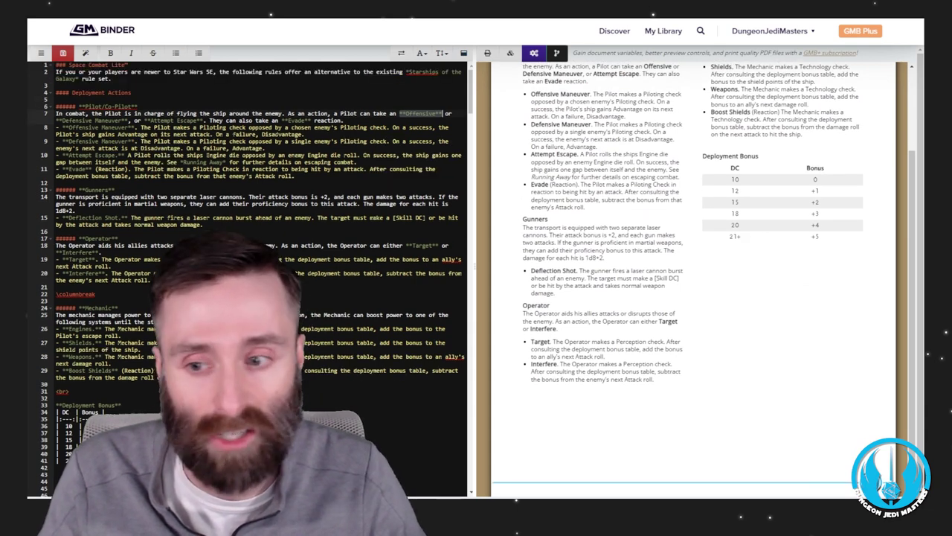
left_click(99, 296)
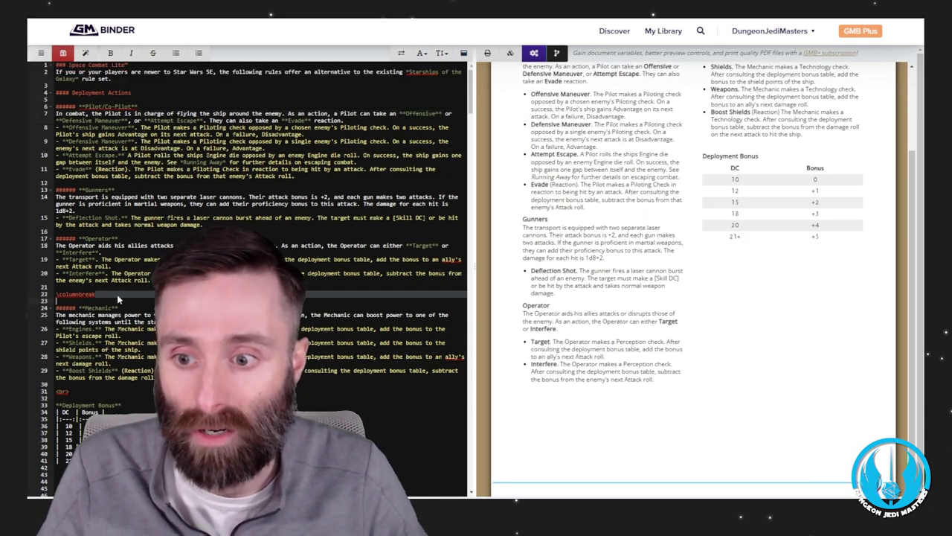
key("ctrl+plus")
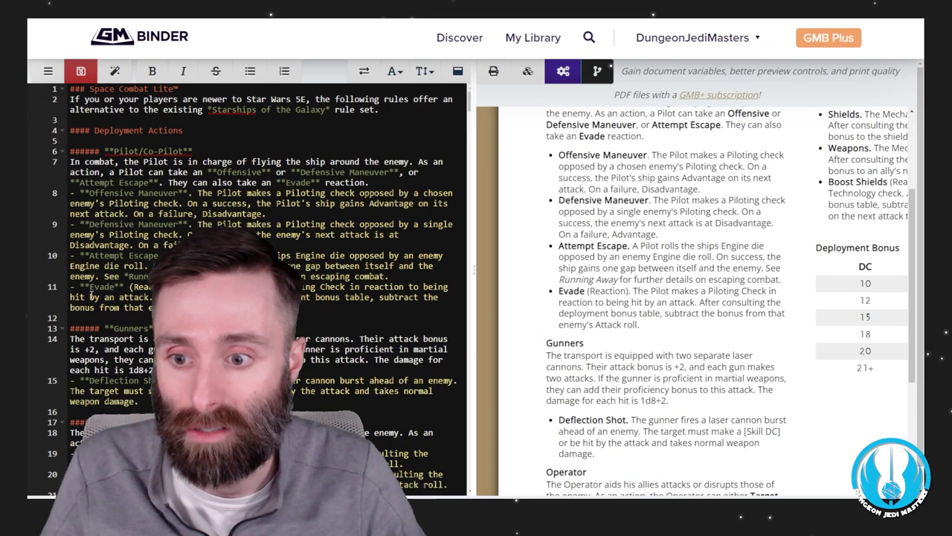
key("ctrl+plus")
scroll(78, 306, "down", 5)
scroll(137, 276, "up", 5)
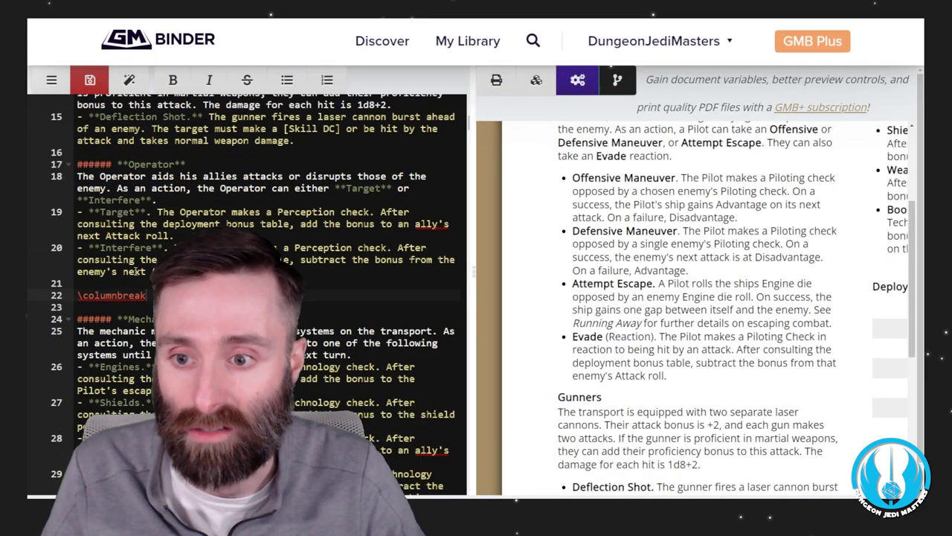
scroll(137, 275, "down", 2)
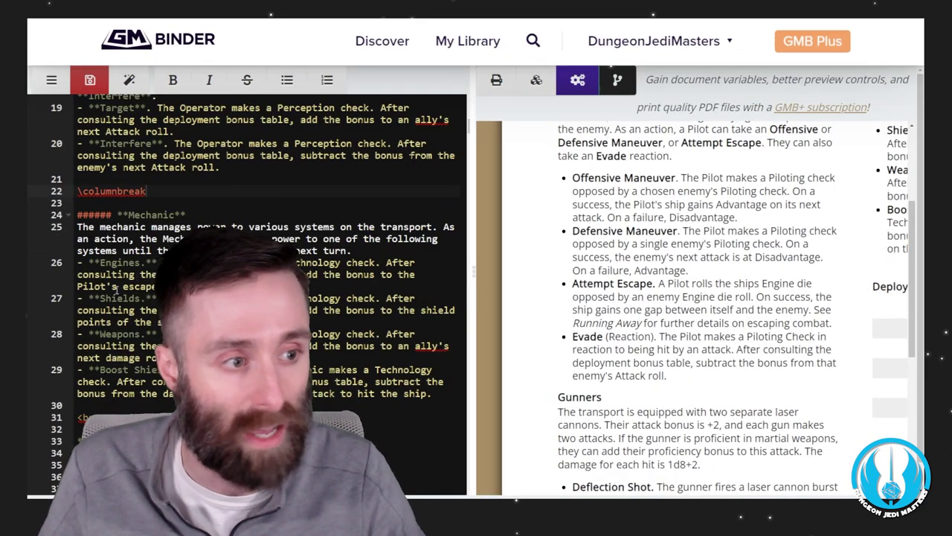
double_click(147, 191)
left_click(170, 192)
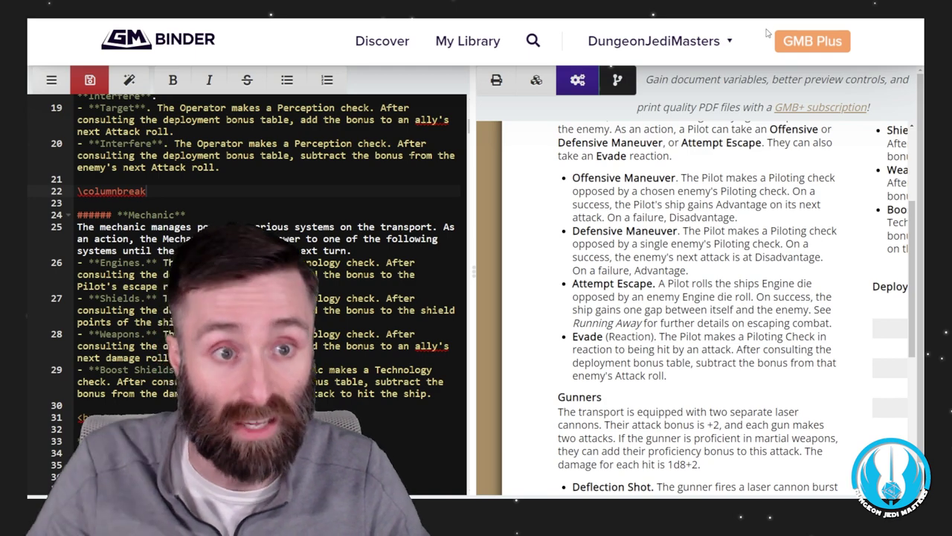
key("ctrl+minus")
key("ctrl+minus")
key("ctrl+minus")
key("ctrl+minus")
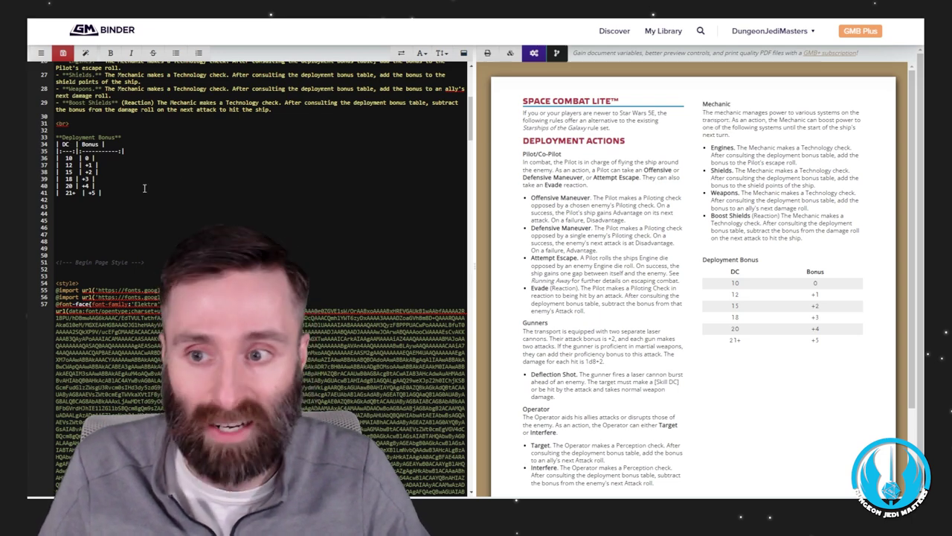
scroll(144, 188, "up", 5)
scroll(558, 462, "down", 2)
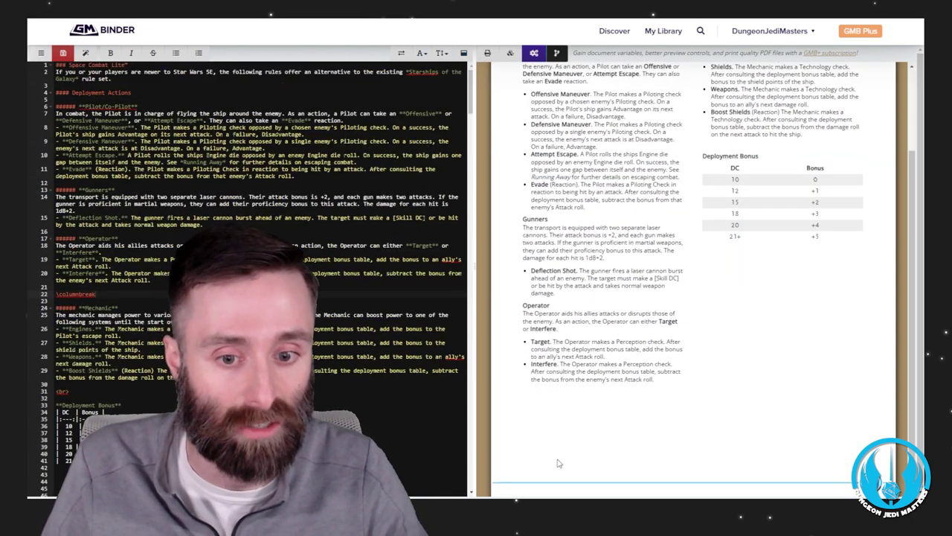
scroll(729, 414, "up", 2)
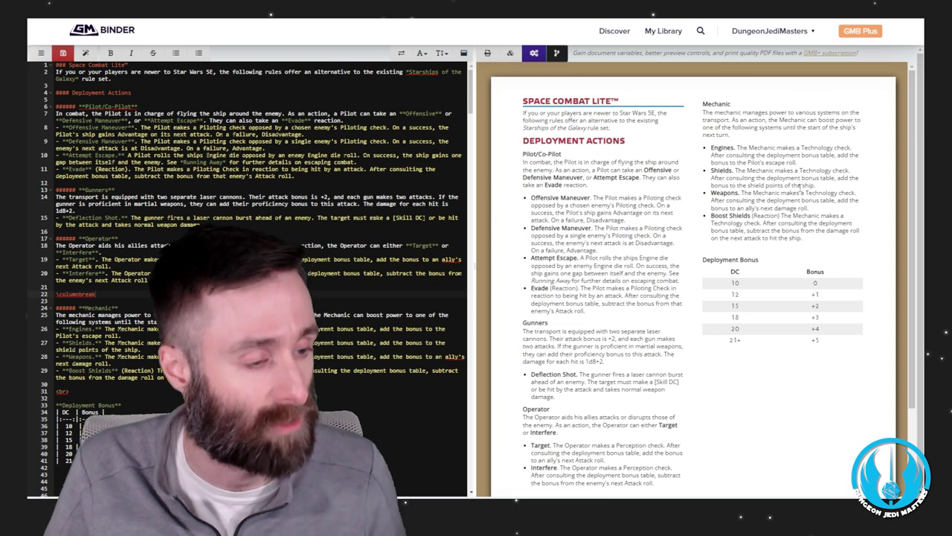
scroll(538, 334, "down", 2)
scroll(656, 267, "up", 2)
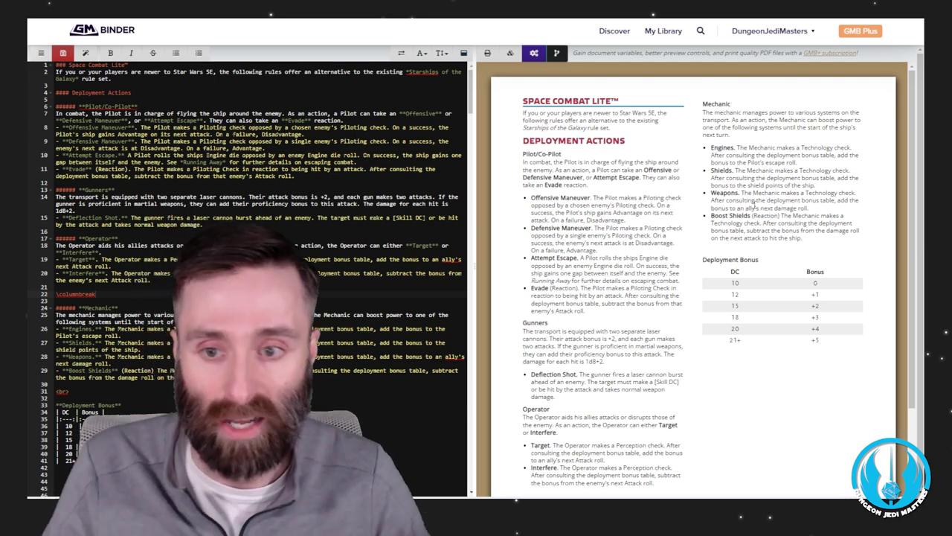
scroll(684, 276, "down", 2)
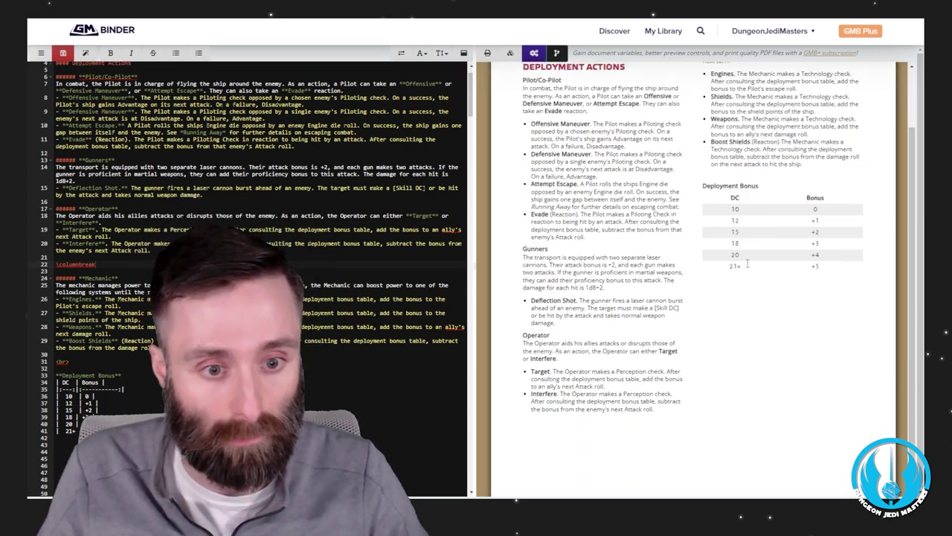
scroll(748, 264, "up", 2)
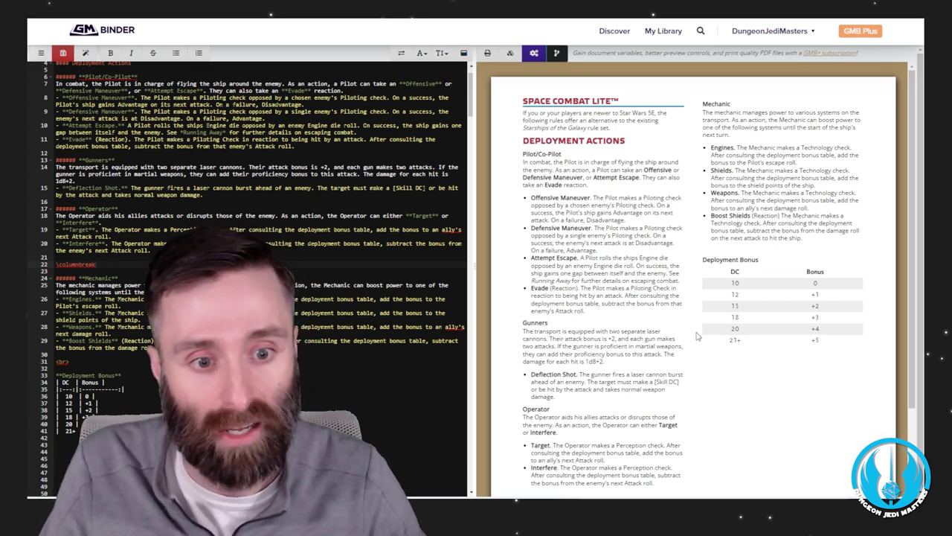
- Insert \pagebreak on the empty line below the Deployment Bonus table and check the new page in the preview
scroll(471, 262, "down", 3)
scroll(109, 363, "down", 3)
left_click(95, 344)
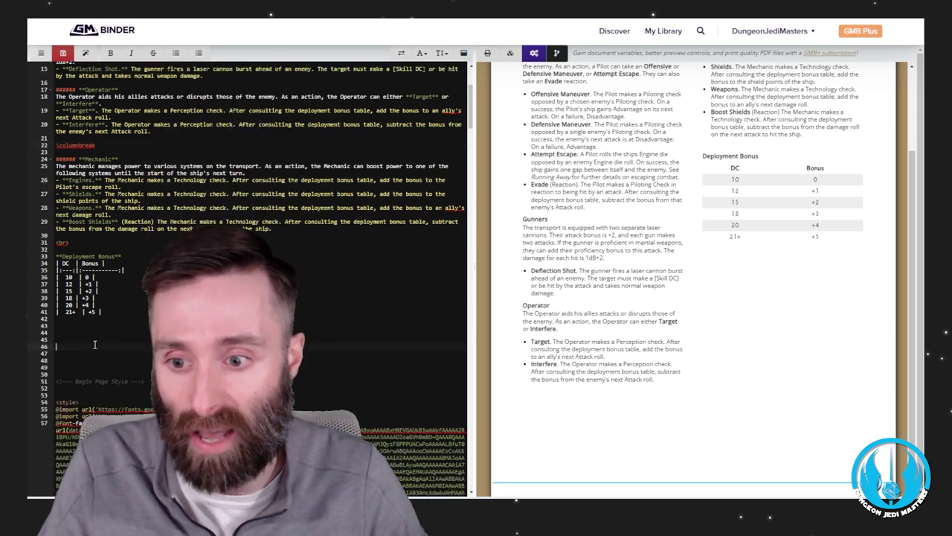
type("\\pagebreak")
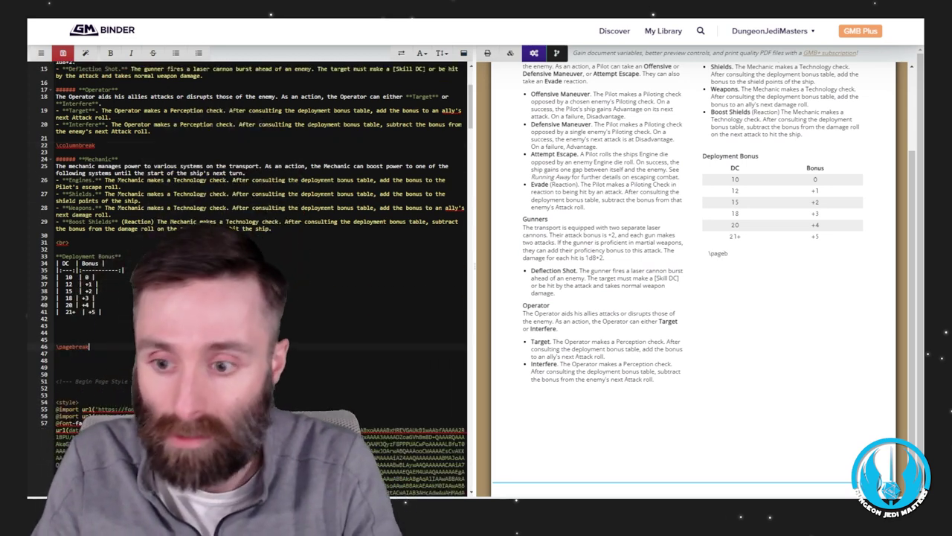
key("Return")
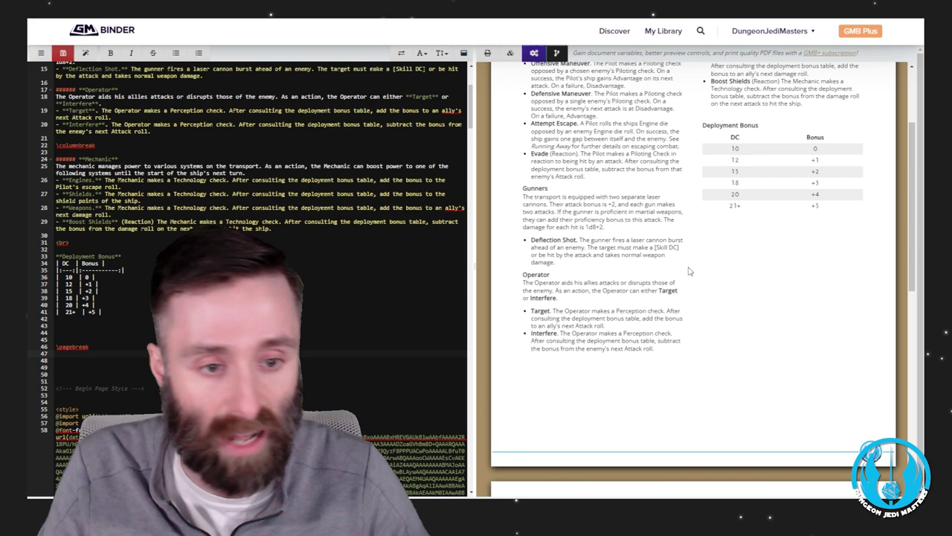
scroll(714, 270, "up", 5)
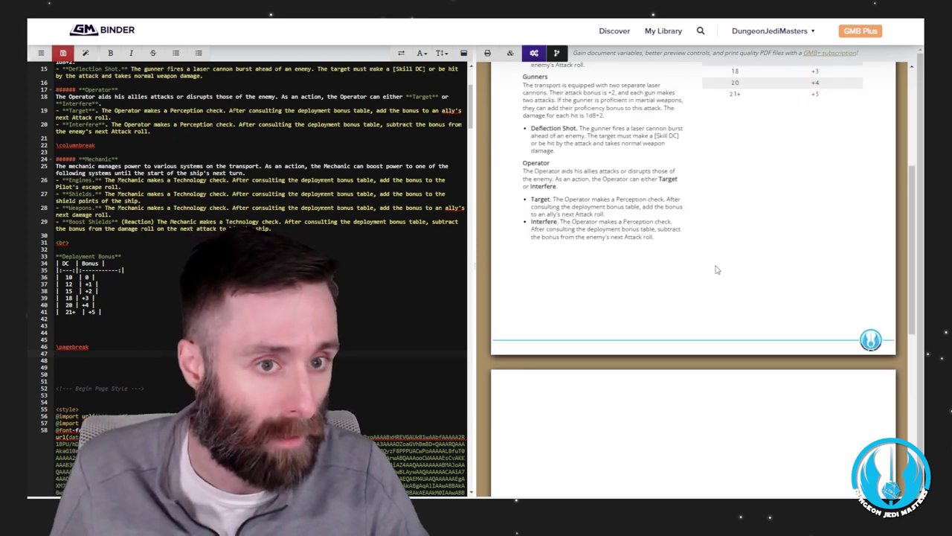
scroll(772, 226, "up", 1)
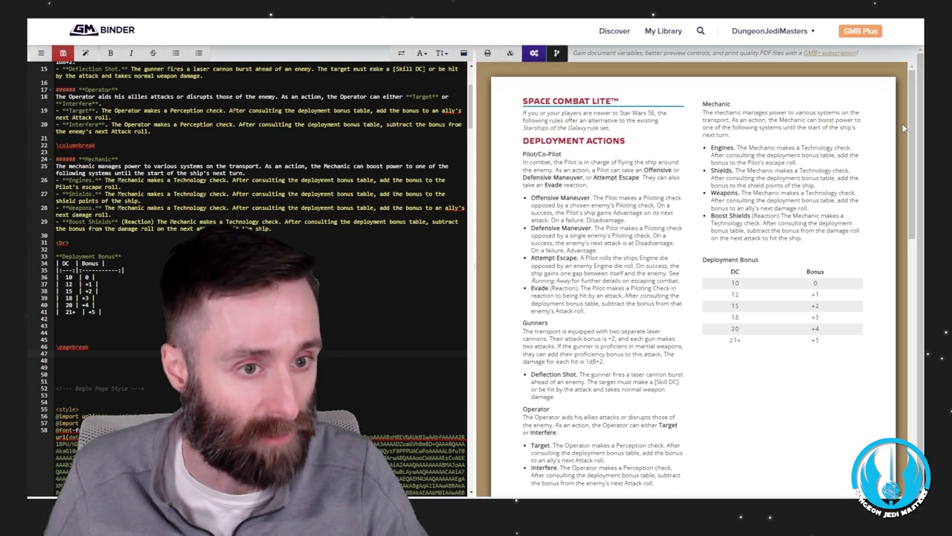
scroll(693, 282, "down", 5)
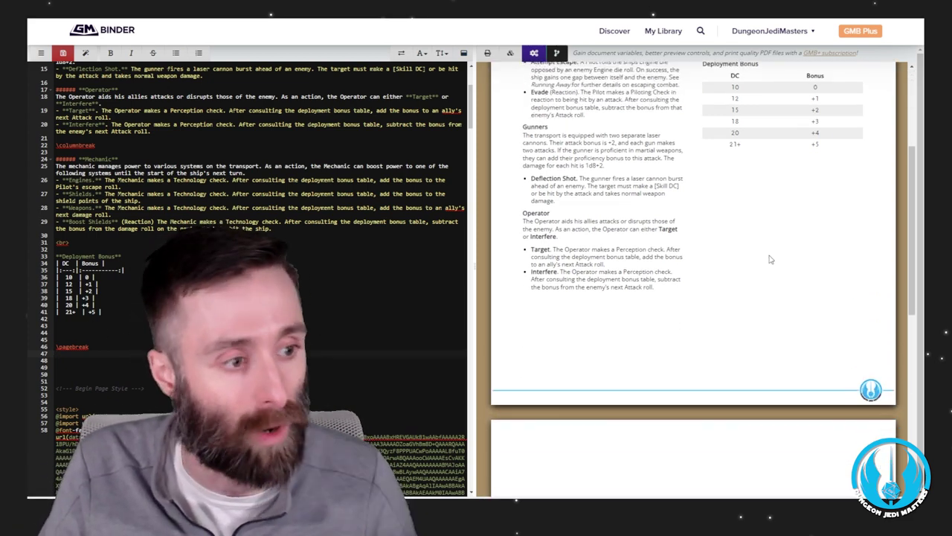
scroll(771, 260, "down", 8)
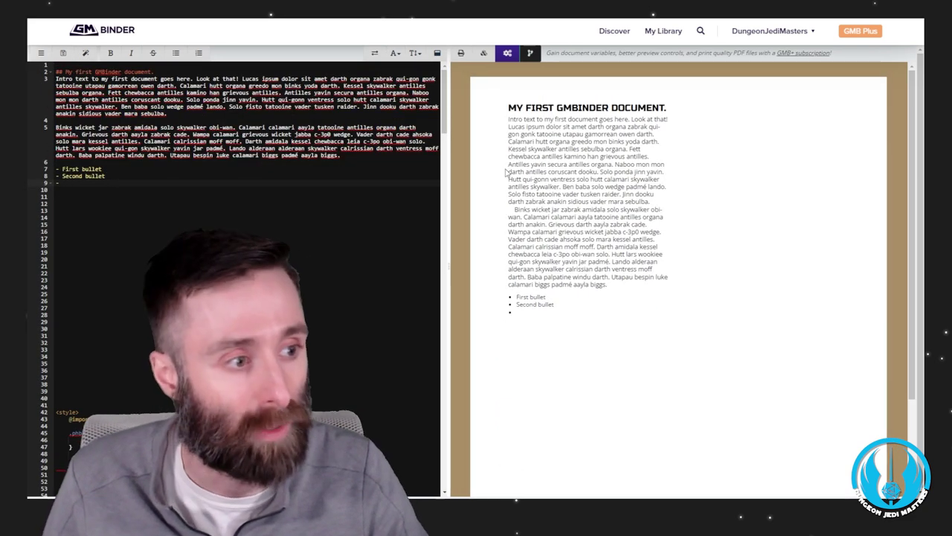
- Add a blank line below the bullet list and preview the snippets from Class Block through Description Block
key("Return")
key("Return")
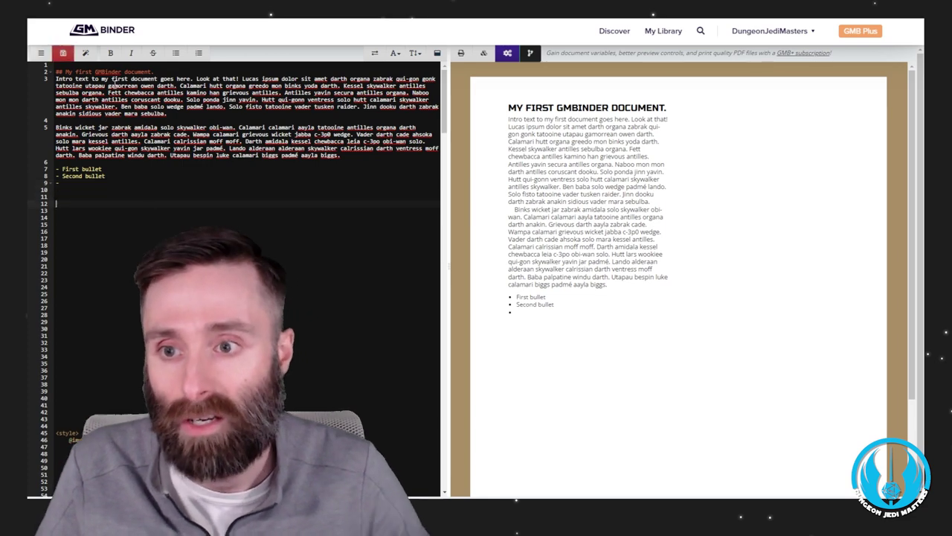
left_click(86, 52)
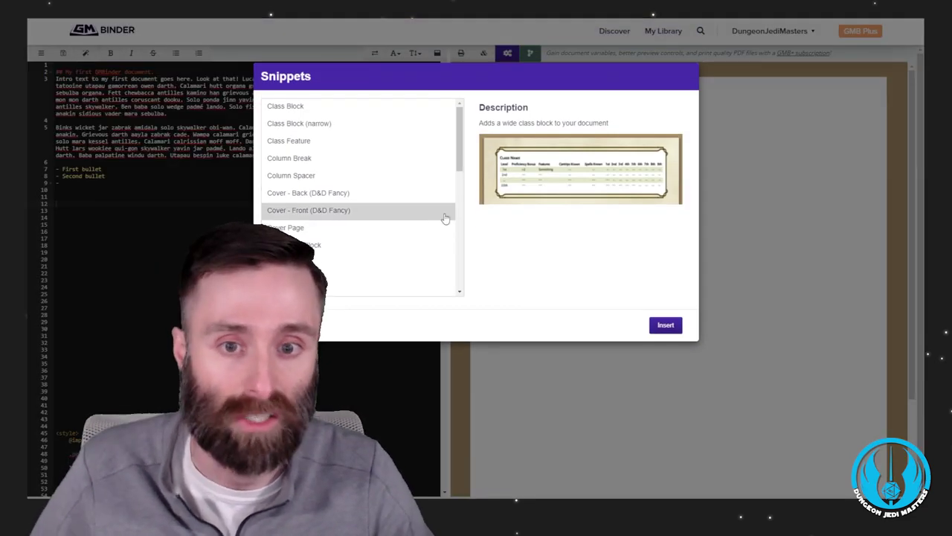
scroll(361, 245, "down", 10)
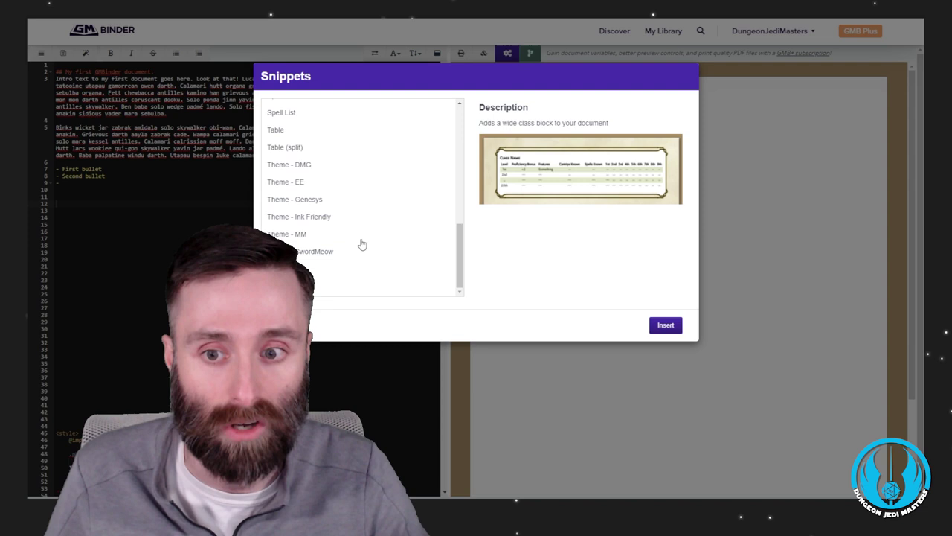
scroll(361, 245, "up", 10)
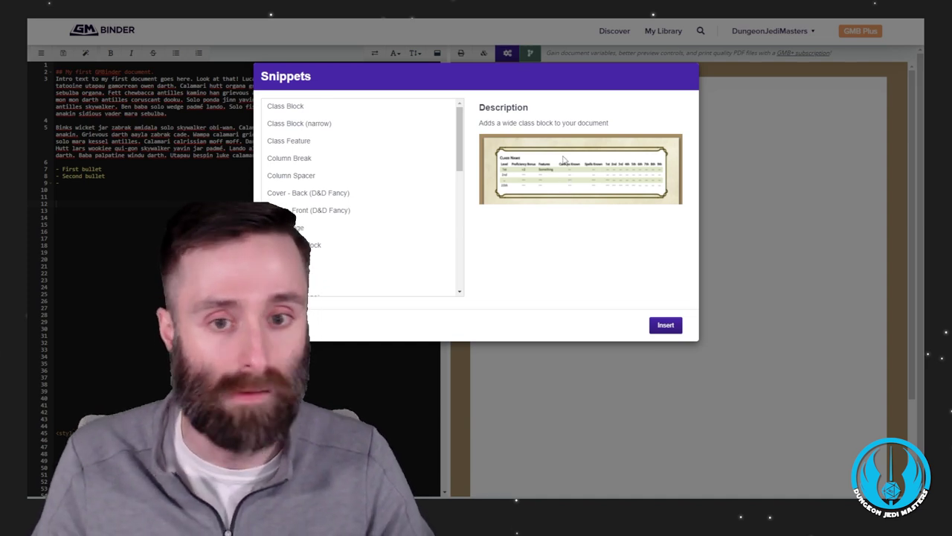
left_click(286, 124)
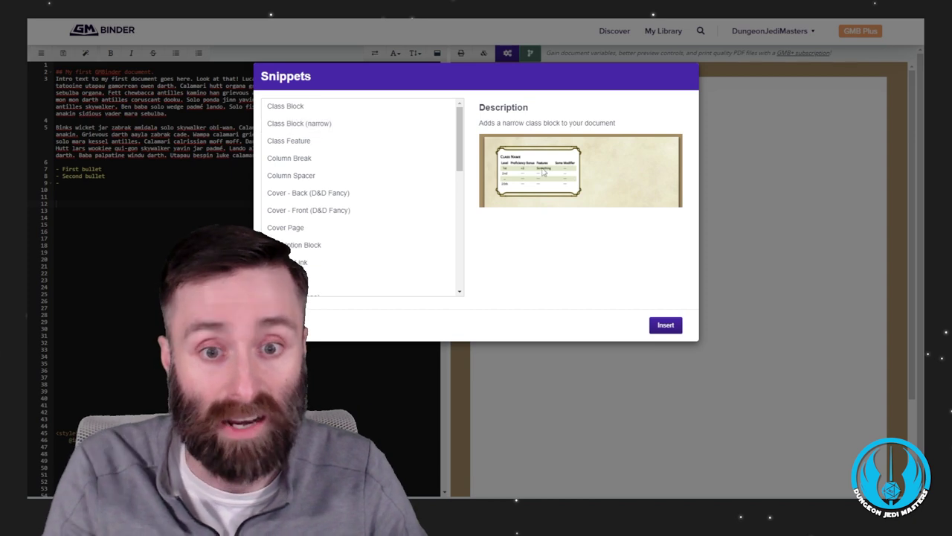
left_click(308, 142)
left_click(314, 165)
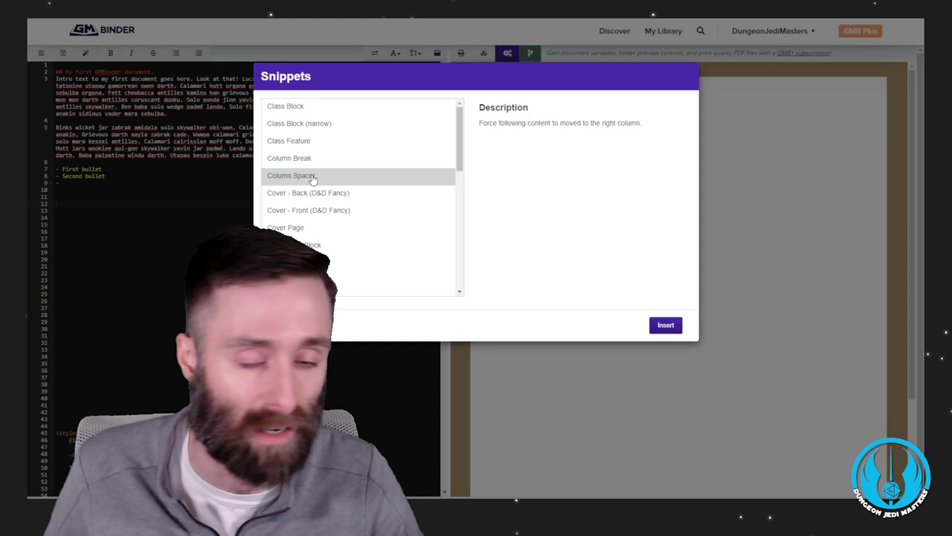
left_click(312, 177)
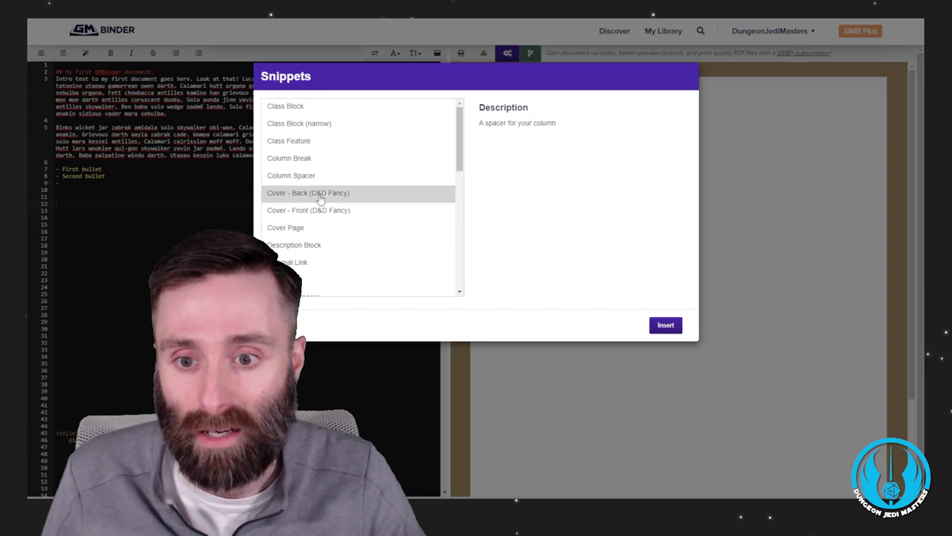
left_click(320, 195)
left_click(339, 214)
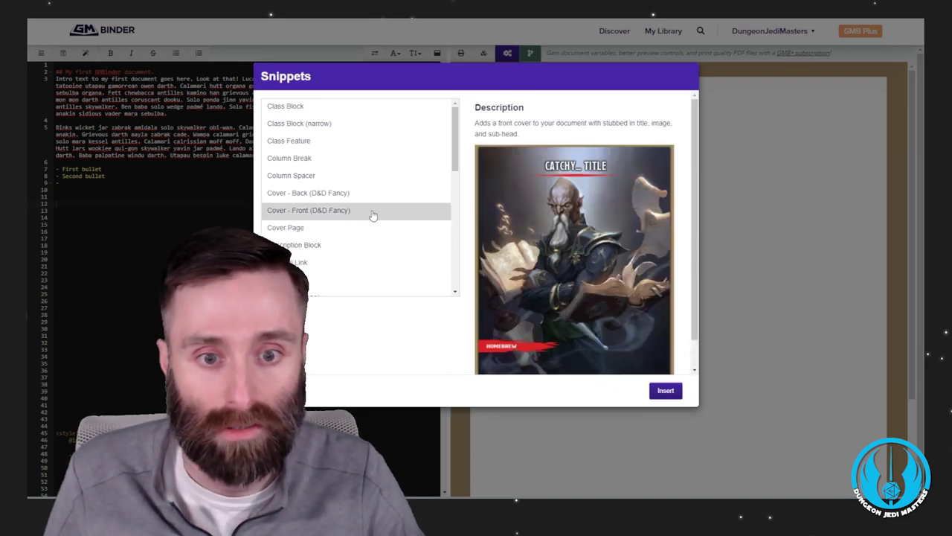
left_click(316, 231)
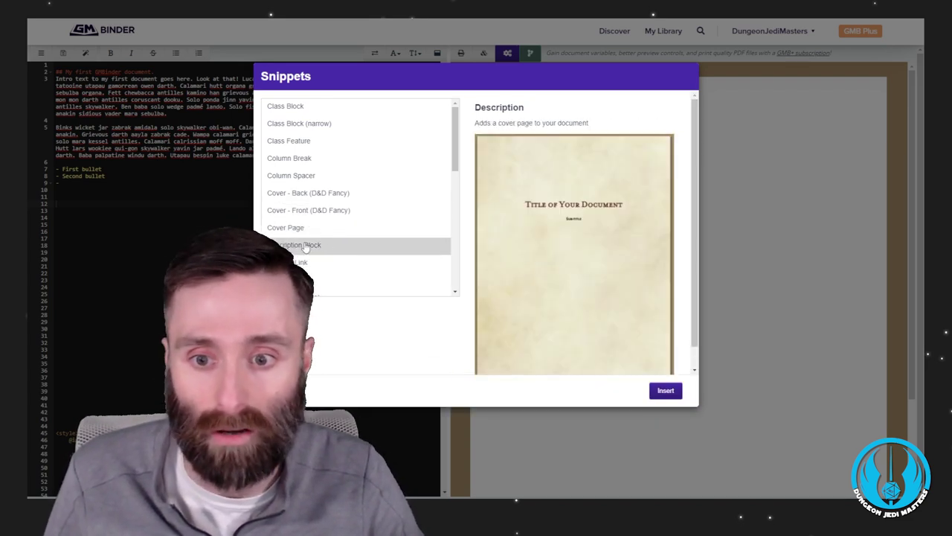
left_click(305, 246)
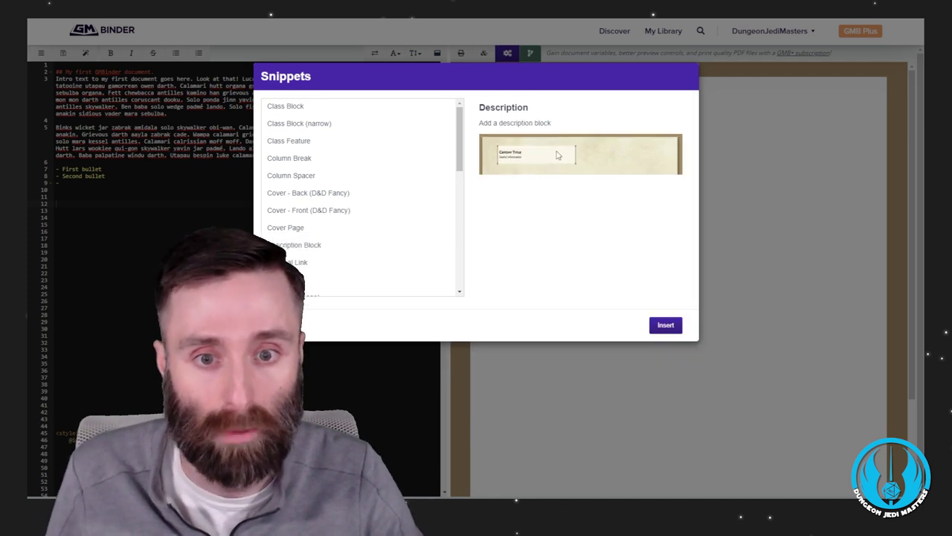
- Insert the Table snippet: a d8 Loot table with rows 1–8 from 100gp to 1000gp
scroll(365, 228, "down", 2)
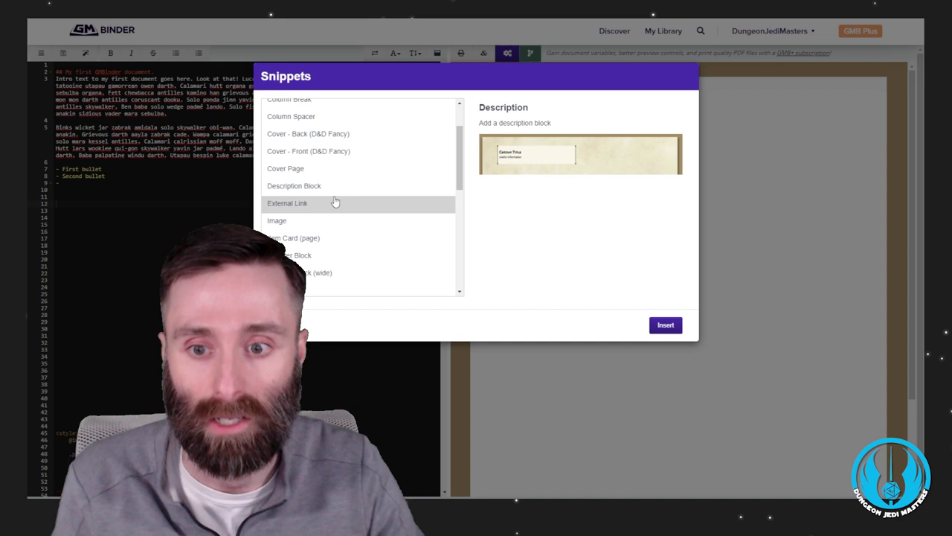
left_click(309, 222)
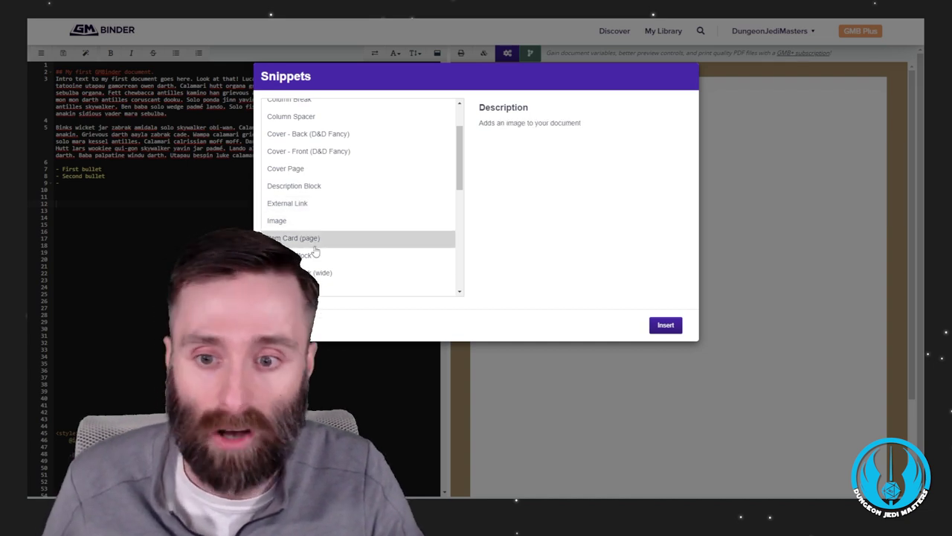
left_click(314, 247)
scroll(365, 246, "down", 4)
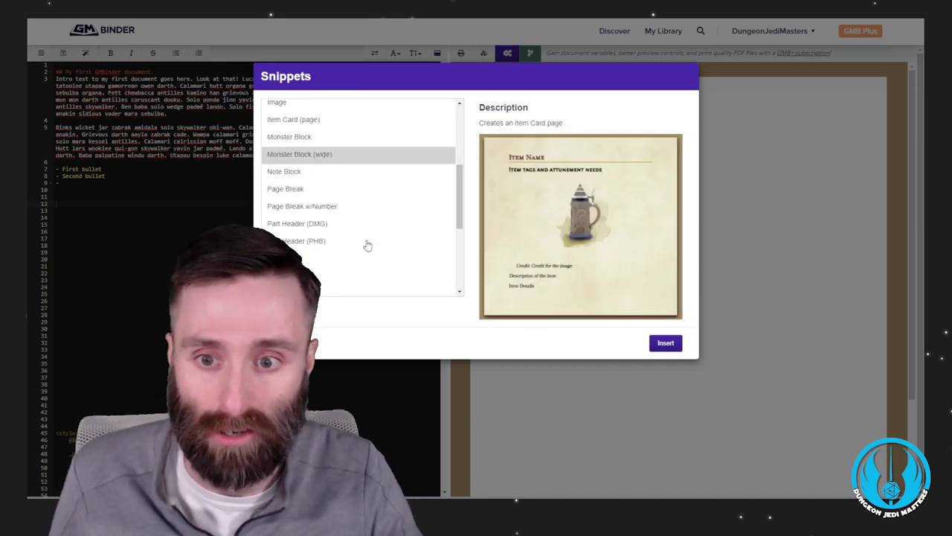
scroll(351, 186, "down", 4)
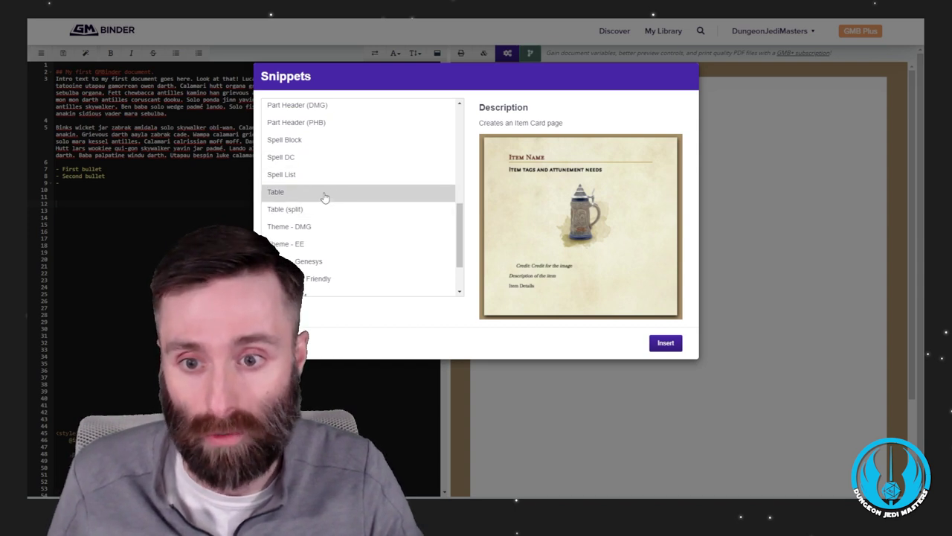
left_click(324, 195)
left_click(316, 212)
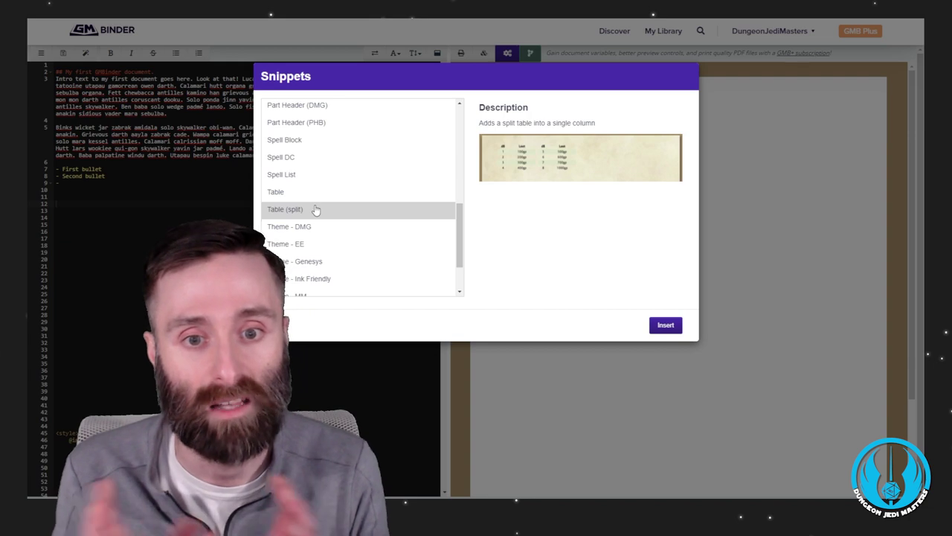
left_click(292, 192)
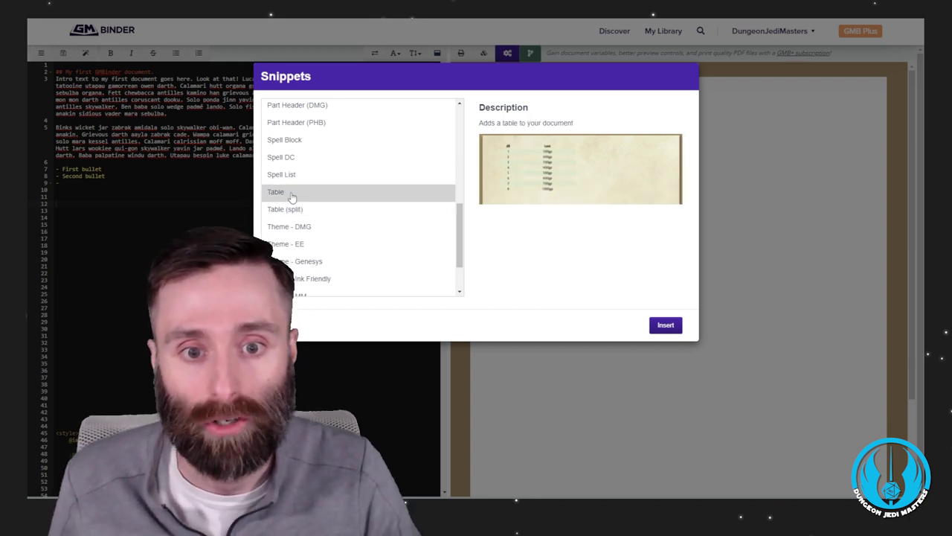
scroll(349, 227, "down", 1)
scroll(363, 231, "up", 3)
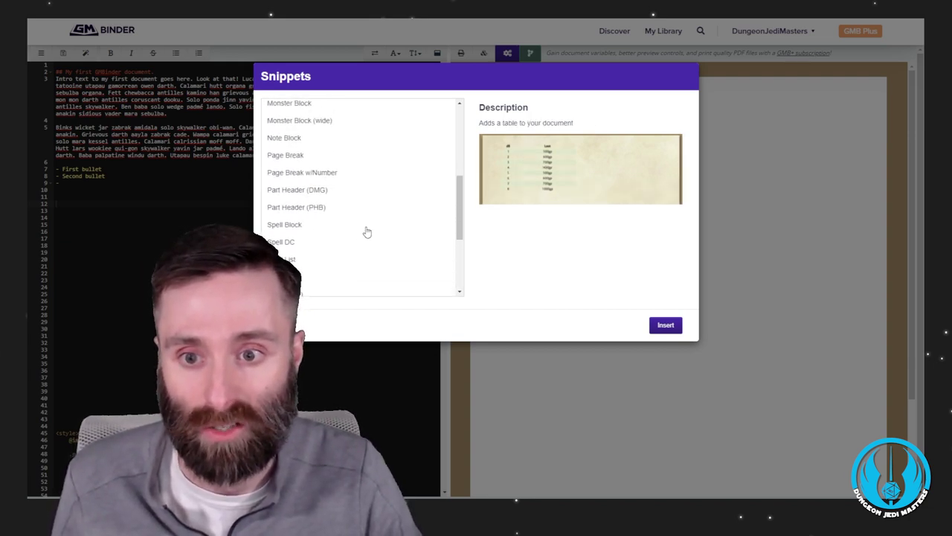
scroll(366, 230, "down", 4)
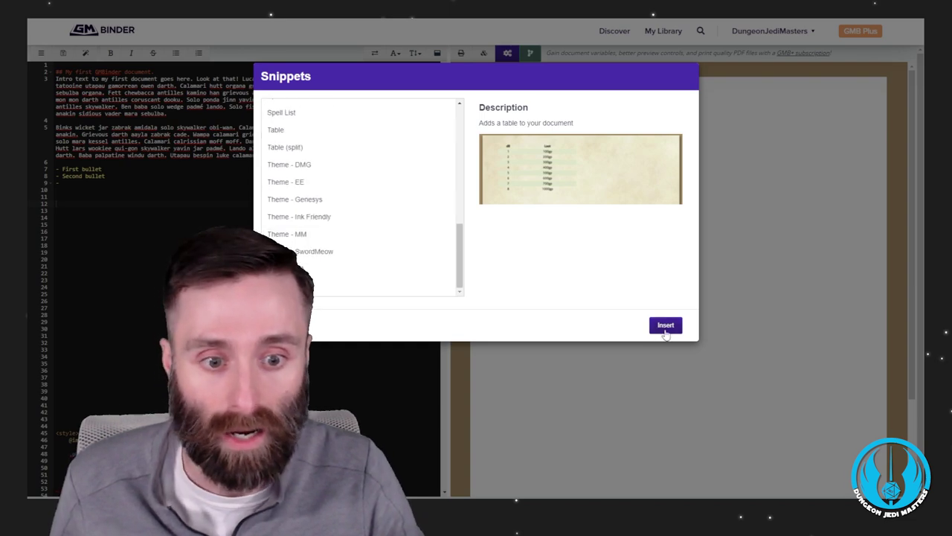
left_click(666, 326)
- Zoom the page in and delete the loot table rows for 7 and 8
scroll(677, 320, "down", 3)
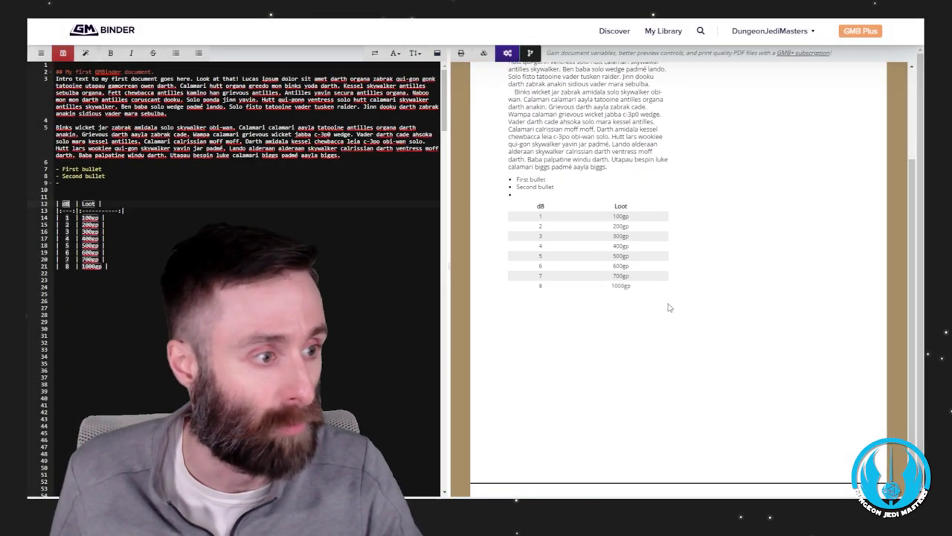
key("ctrl+plus")
key("ctrl+plus")
key("ctrl+plus")
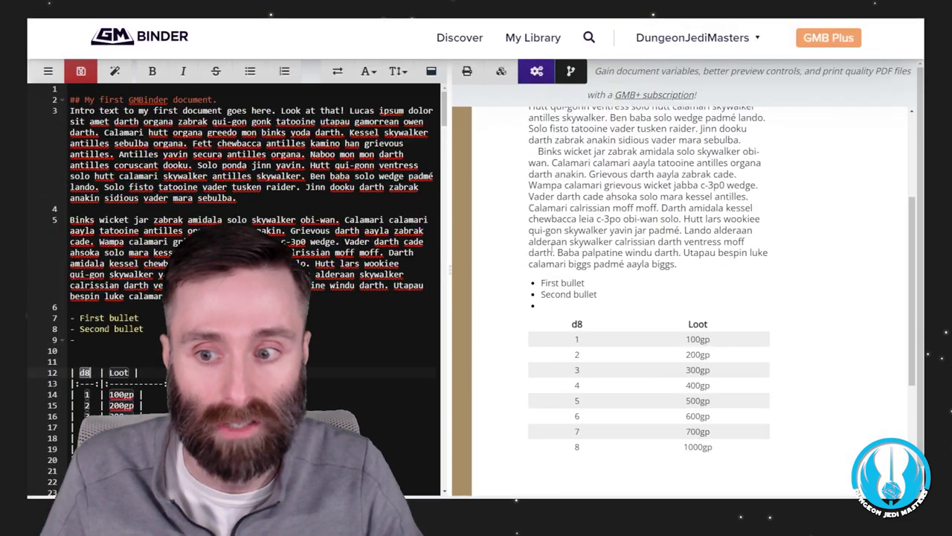
scroll(563, 253, "down", 2)
scroll(315, 264, "down", 4)
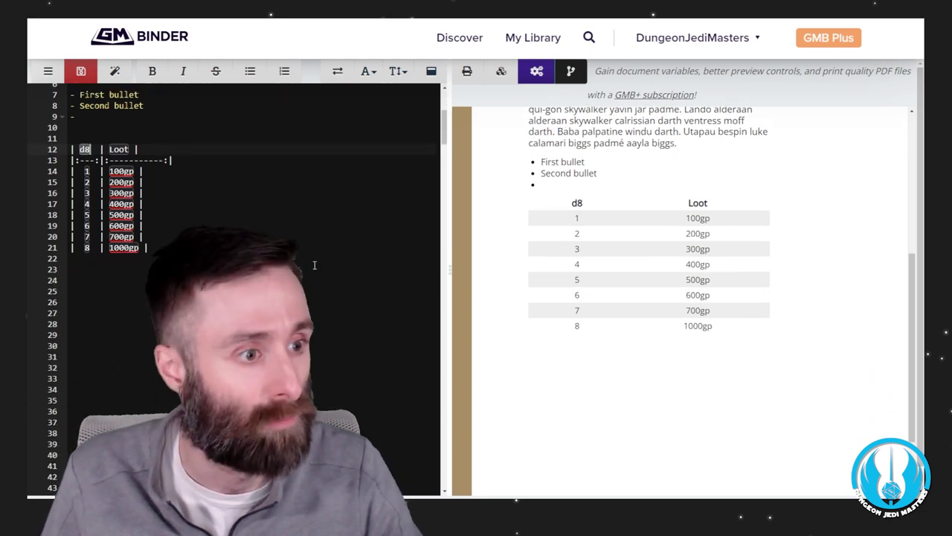
scroll(315, 264, "up", 1)
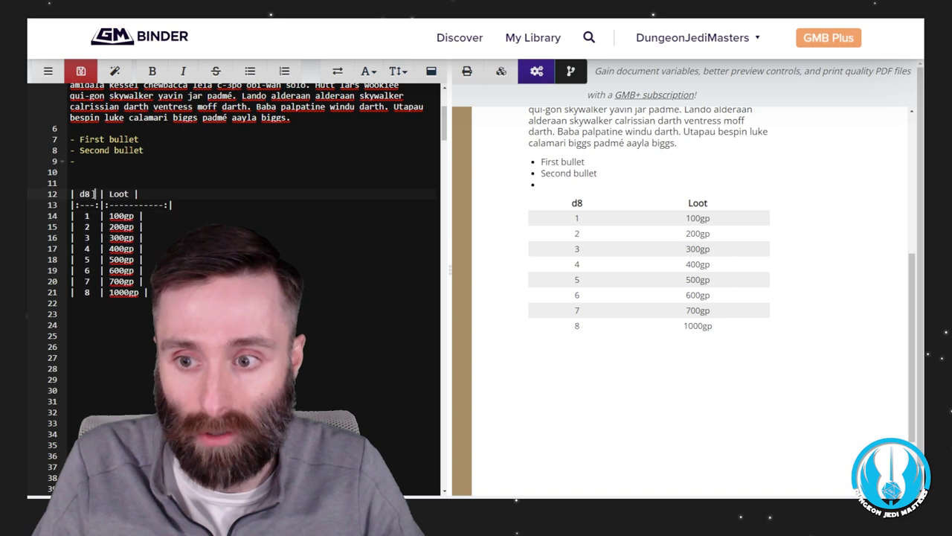
left_click_drag(140, 300, 71, 281)
key("BackSpace")
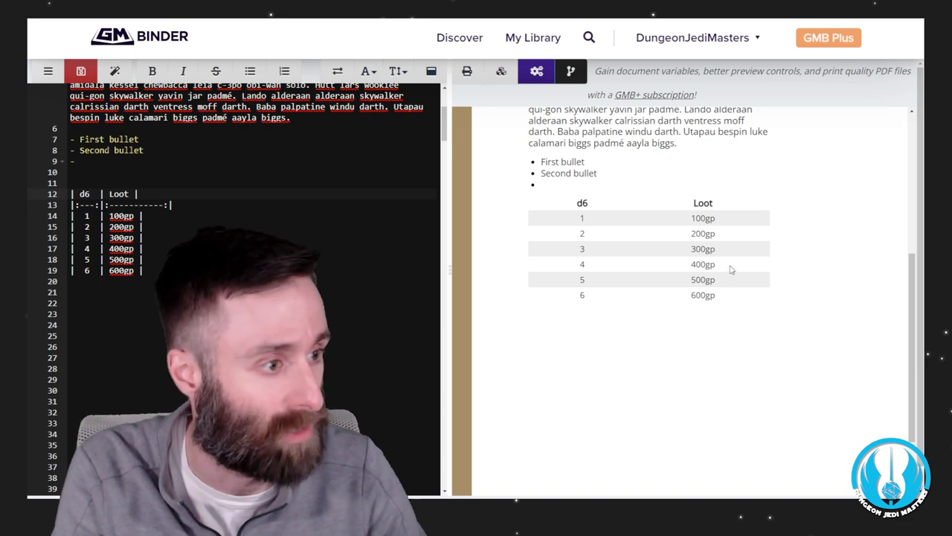
- Enlarge the page further and place the cursor just after the 'Loot |' header
left_click(156, 195)
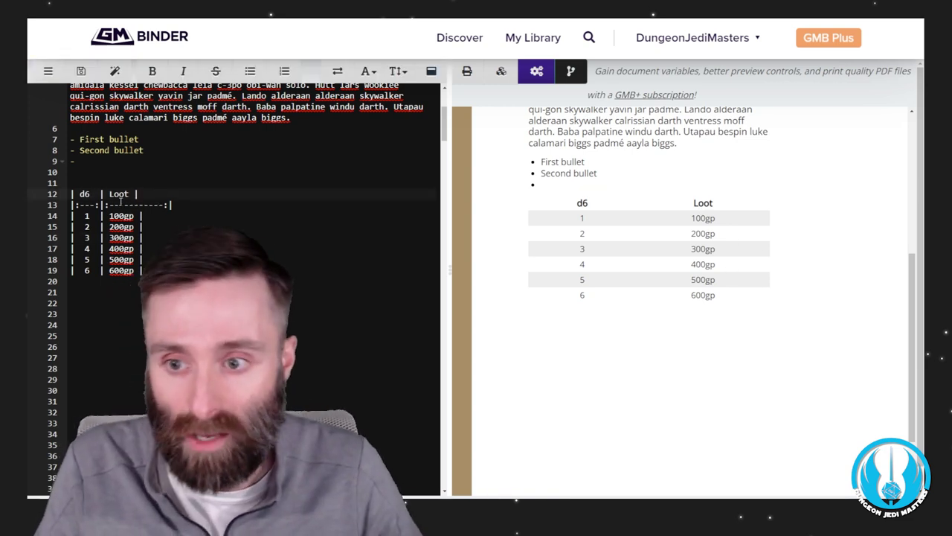
left_click_drag(169, 205, 68, 193)
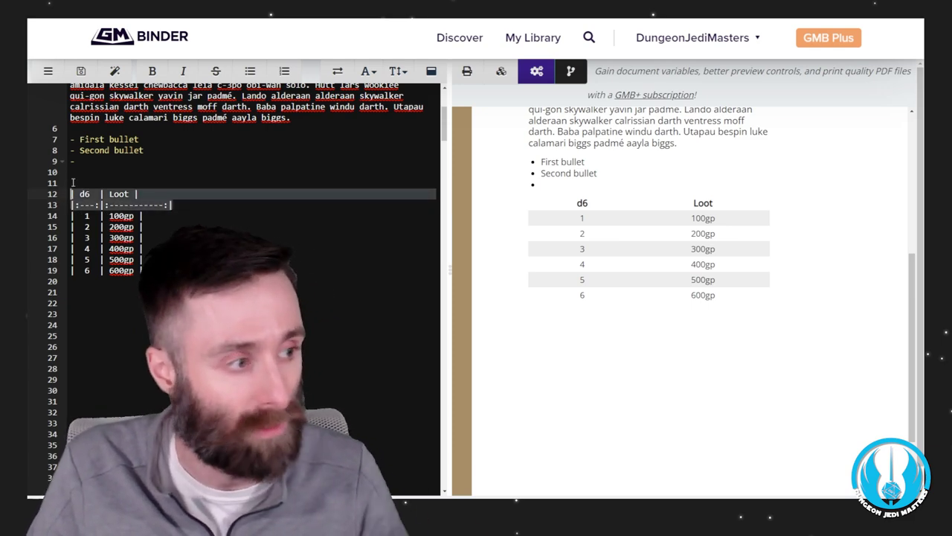
key("ctrl+plus")
left_click(168, 143)
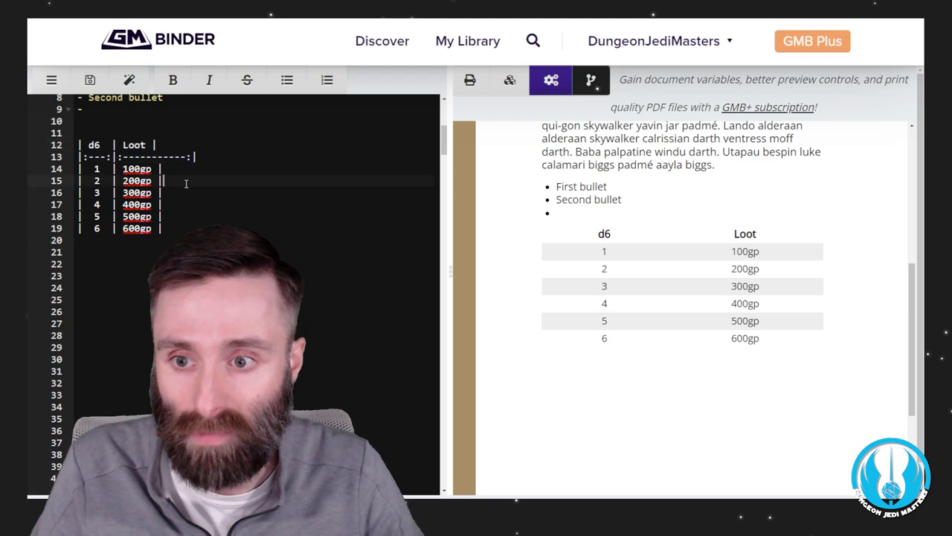
- Add Col 3 and Col 4 to the table header and paste matching separators into the alignment row
type("Col")
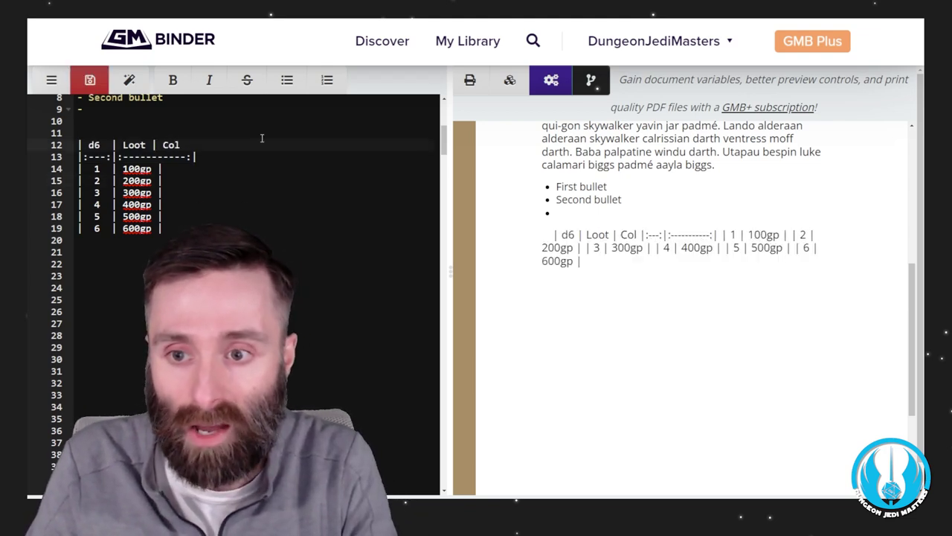
type(" 3")
type("|")
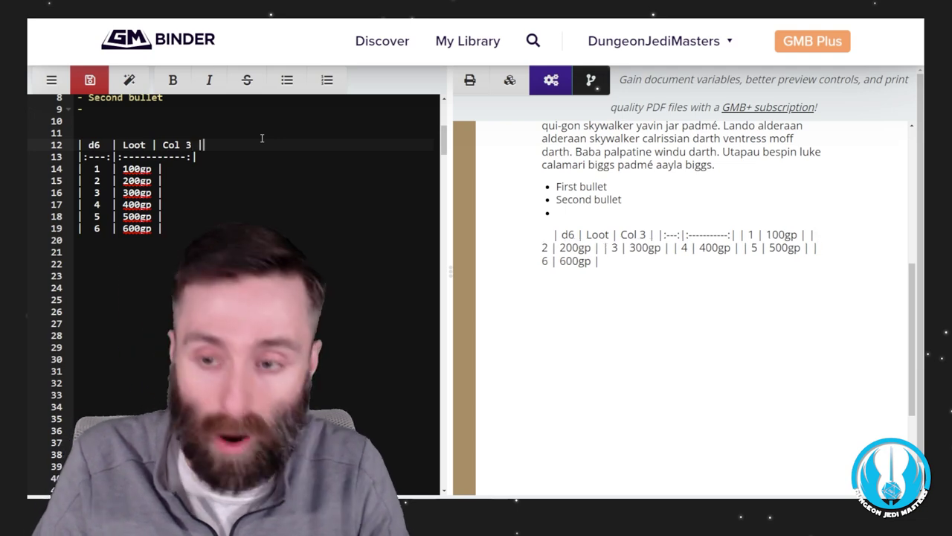
type(" Col 4 |")
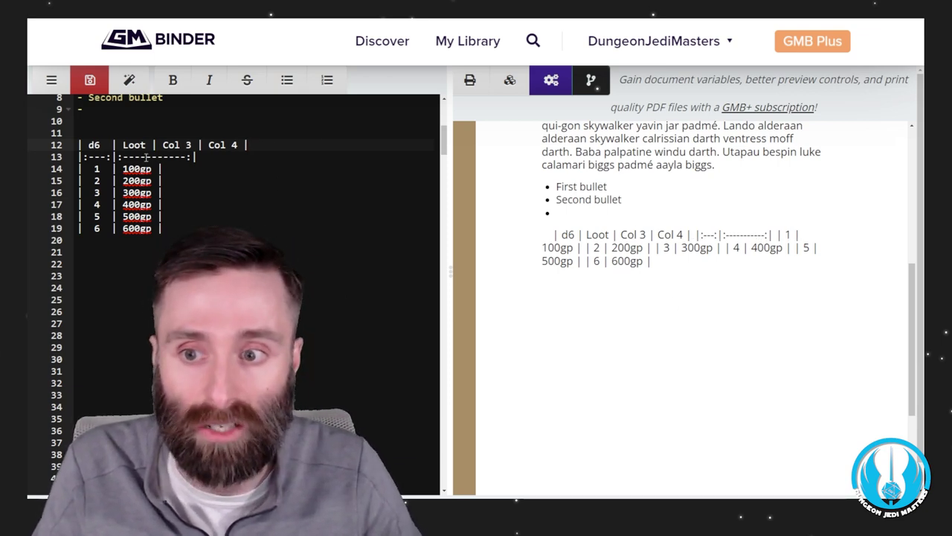
left_click_drag(199, 157, 87, 157)
key("ctrl+c")
left_click(201, 156)
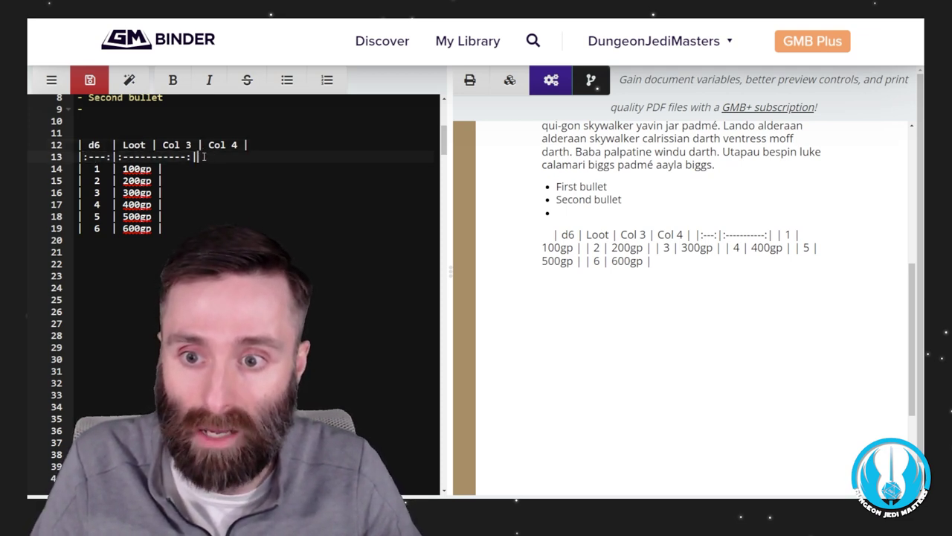
key("ctrl+v")
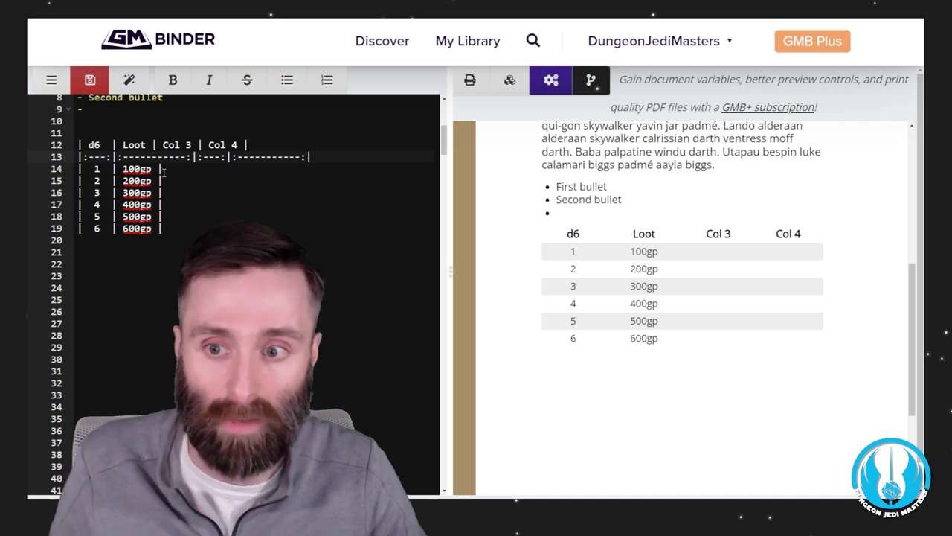
type("|")
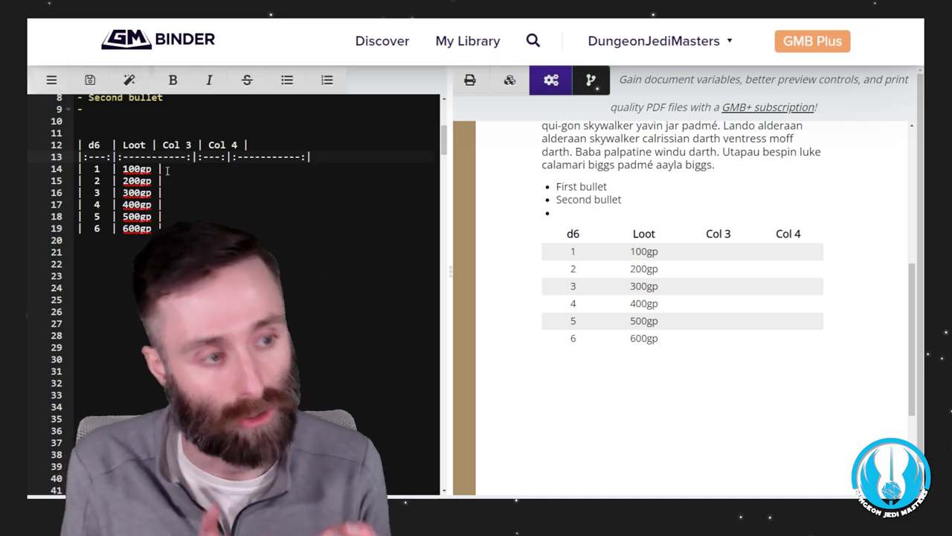
- Shorten the dashes in the Col 4 and Loot column separators
left_click(261, 157)
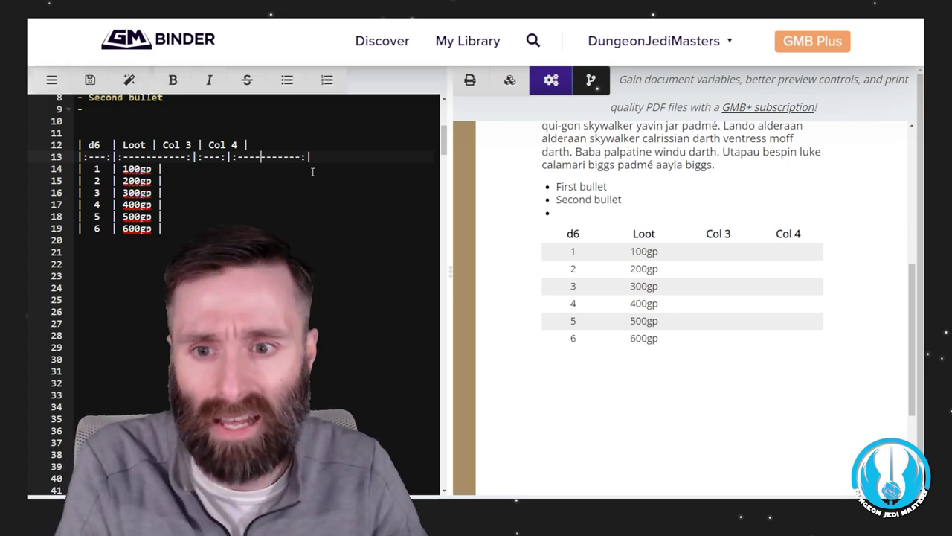
key("Delete")
key("Delete")
key("Delete")
left_click(147, 158)
key("Delete")
key("Delete")
key("Delete")
key("Delete")
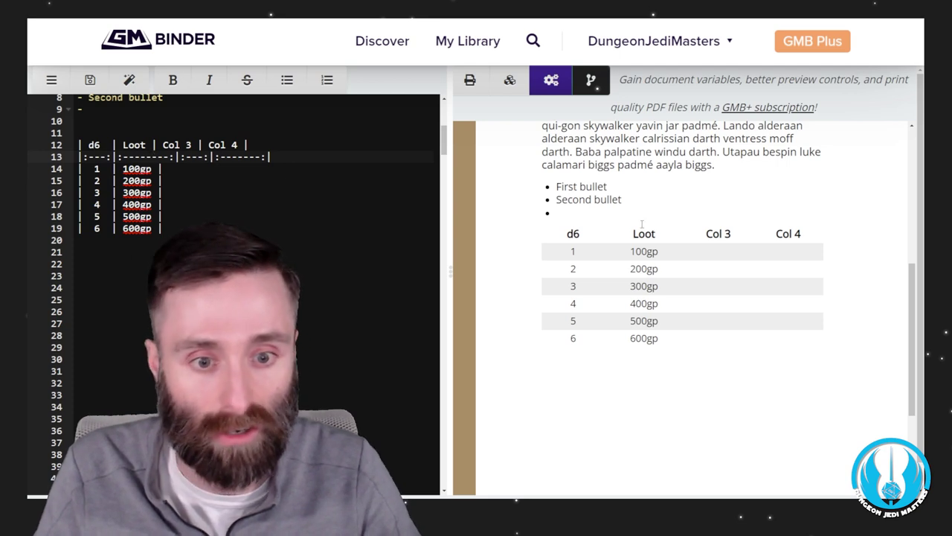
- Type 'this' in Col 3's first row, save, and make Col 3 left-aligned
left_click(188, 169)
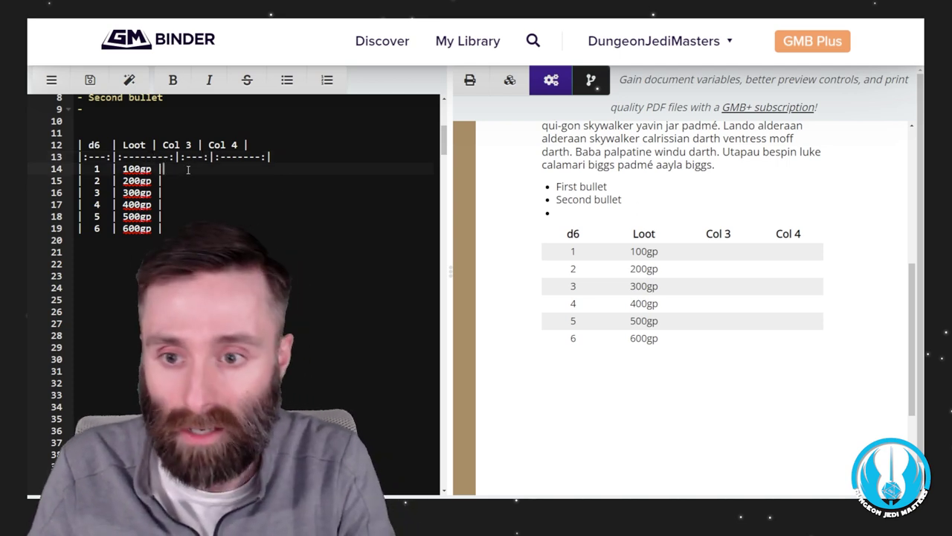
type("this is text|")
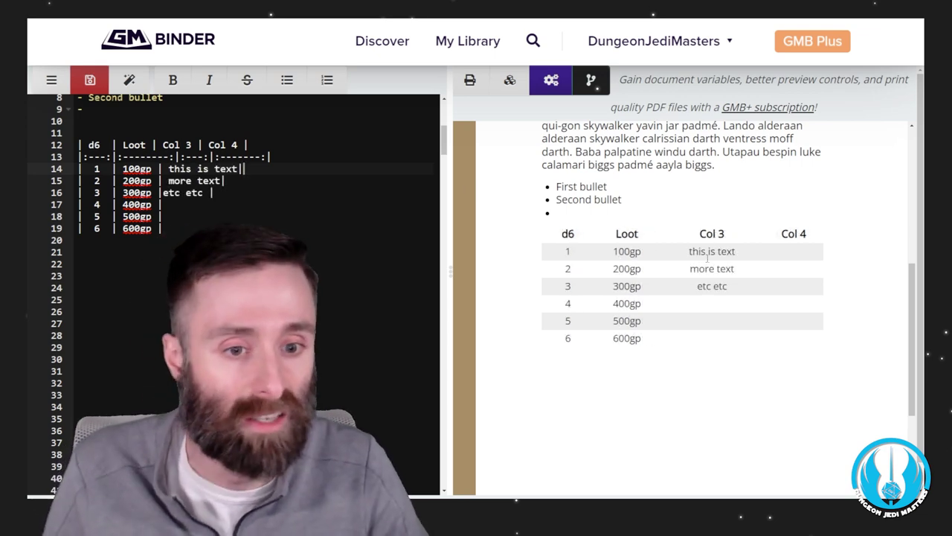
key("ctrl+s")
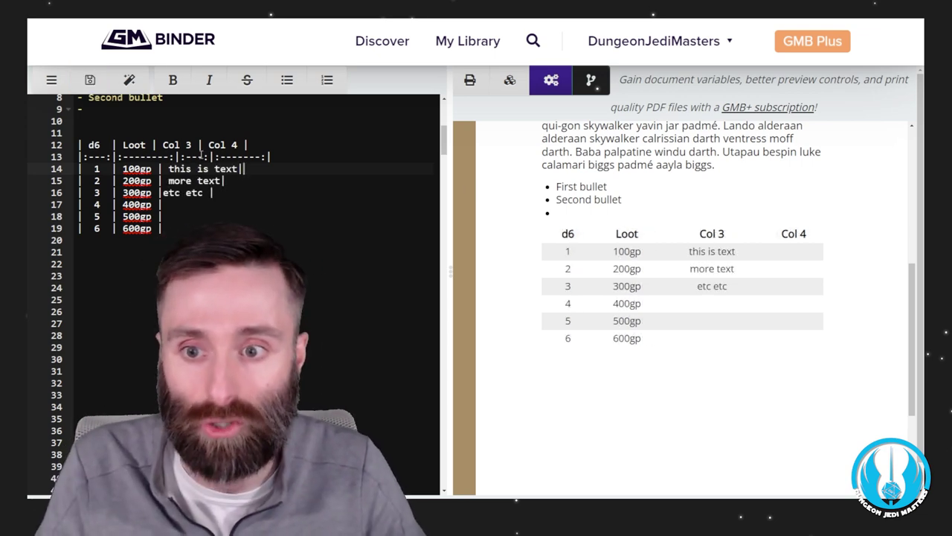
left_click(204, 157)
key("Delete")
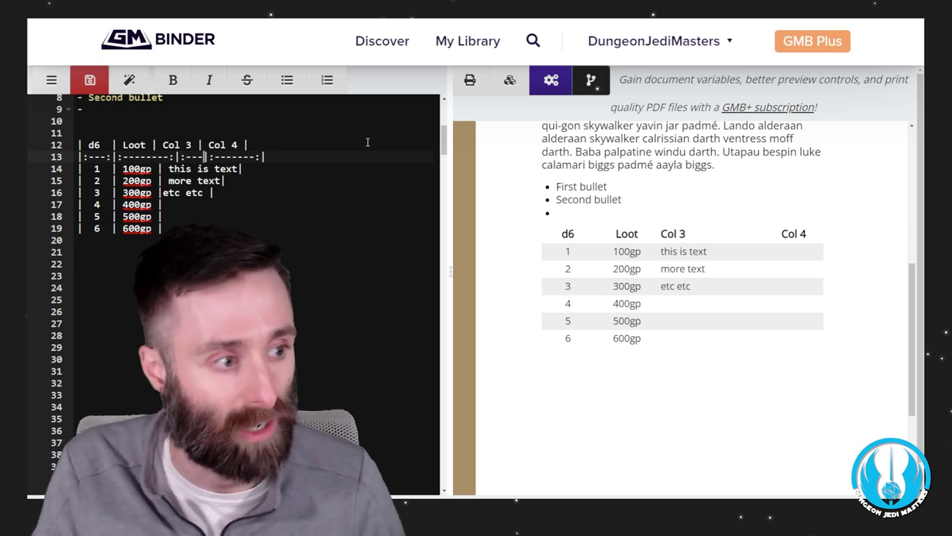
- Switch Col 3 to right alignment, then add a leading colon to centre it
left_click(180, 157)
key("Delete")
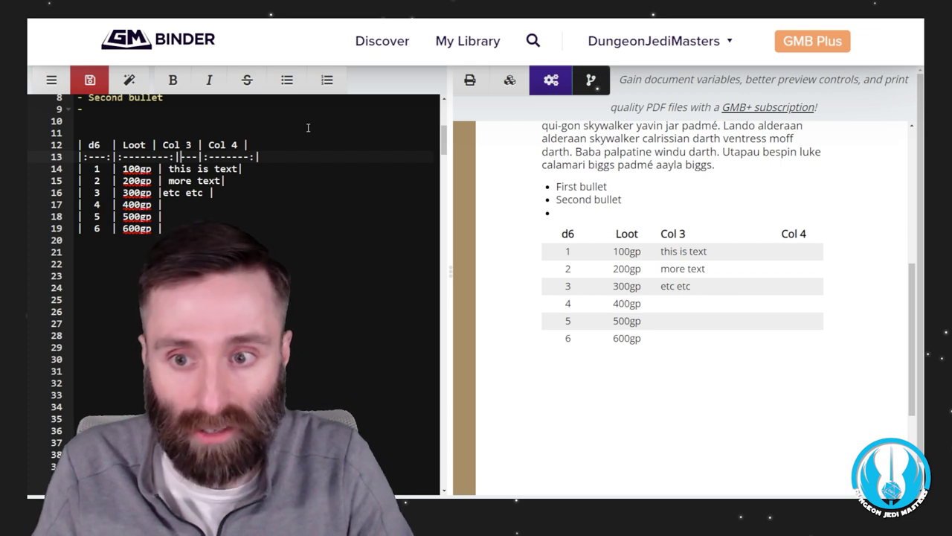
key("Right")
key("Right")
type(":")
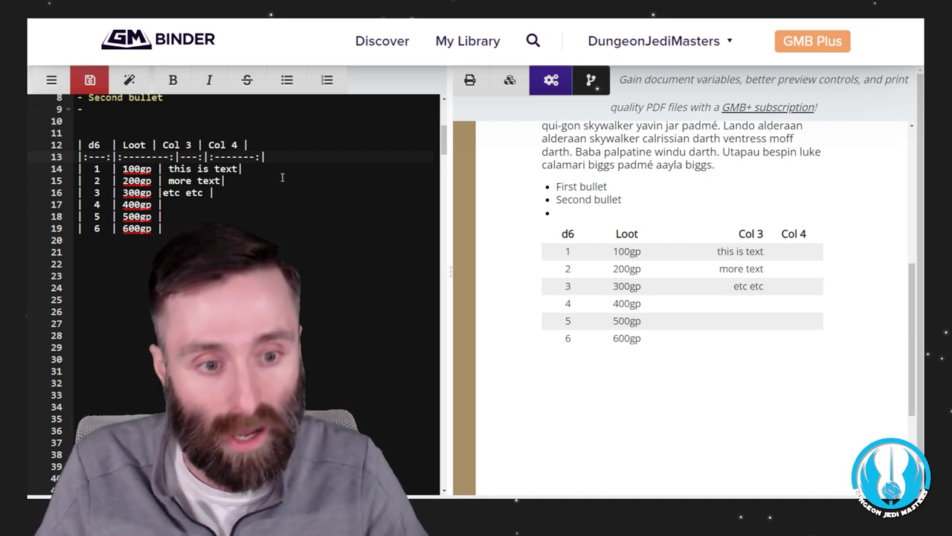
left_click(181, 156)
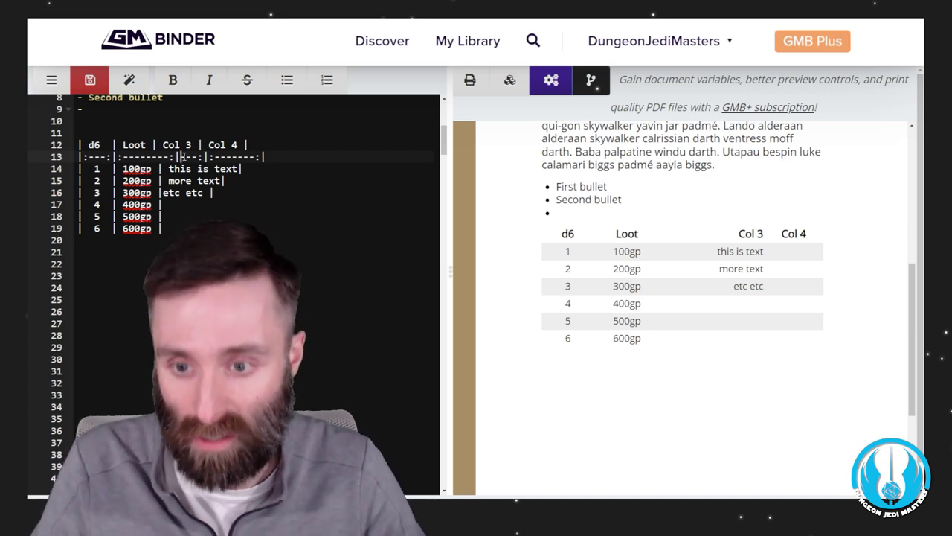
type(":")
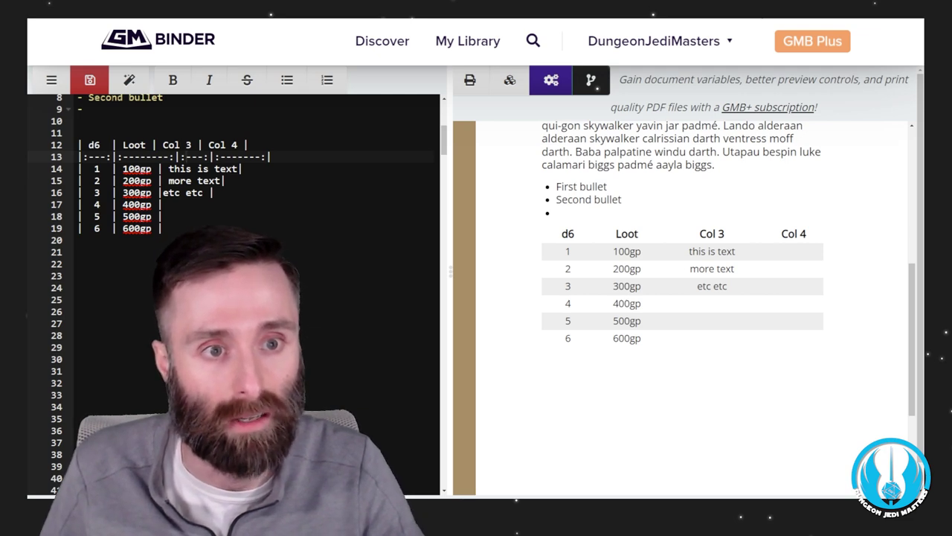
- Below the table, start a callout with '#### Call out header' and '> body text for the call out'
key("ctrl+0")
scroll(223, 184, "up", 3)
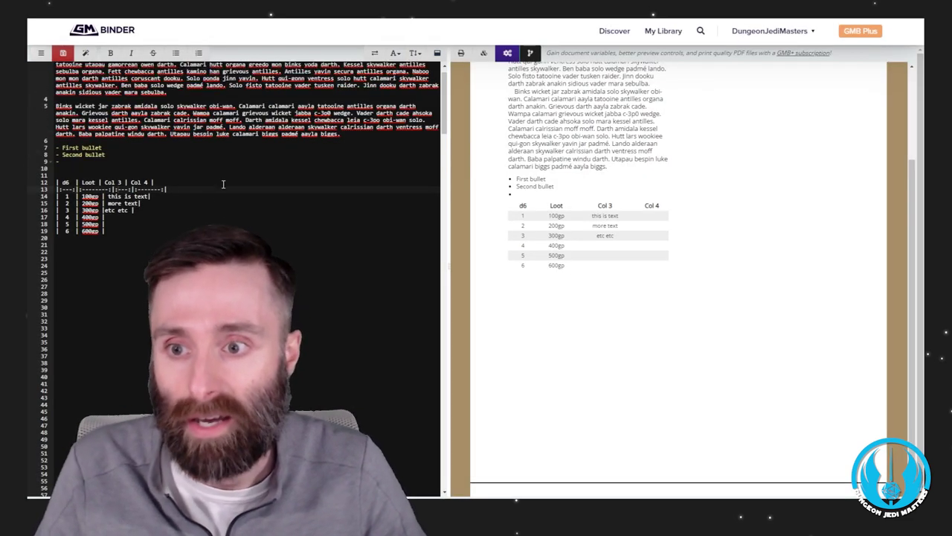
left_click(134, 251)
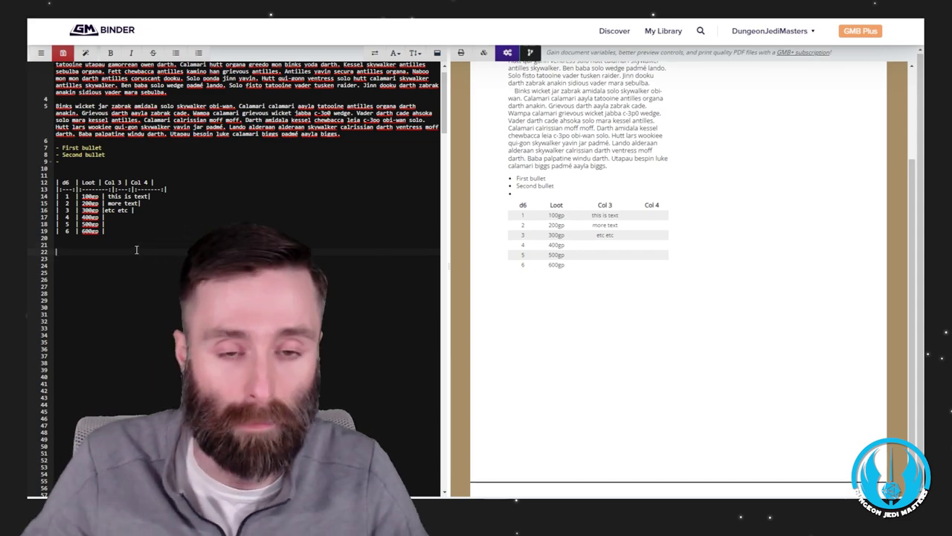
key("ctrl+plus")
key("ctrl+plus")
key("ctrl+plus")
key("ctrl+plus")
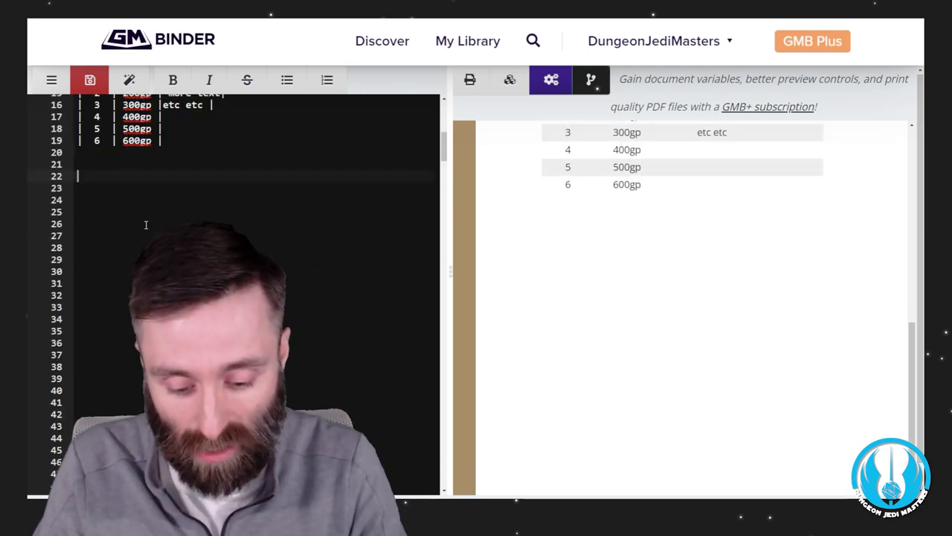
type(">")
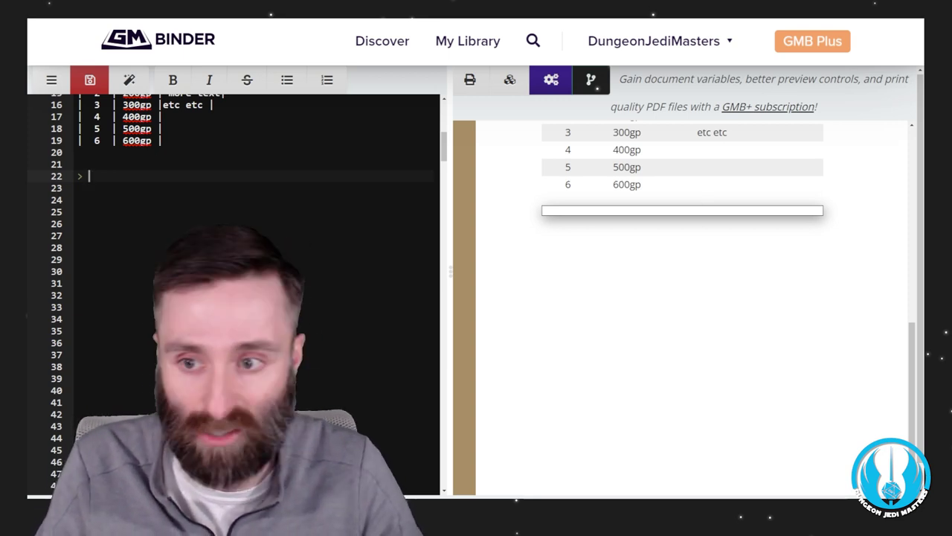
type("####")
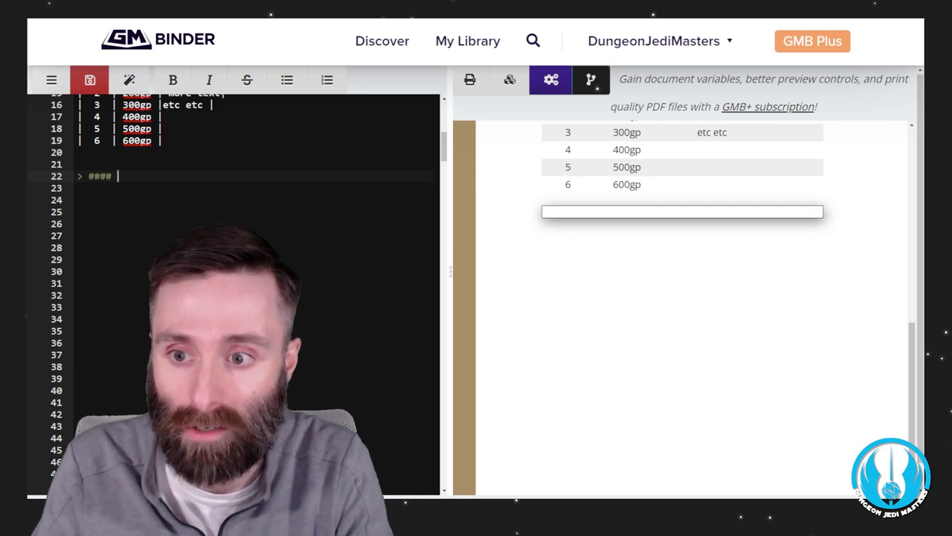
type(" Call ")
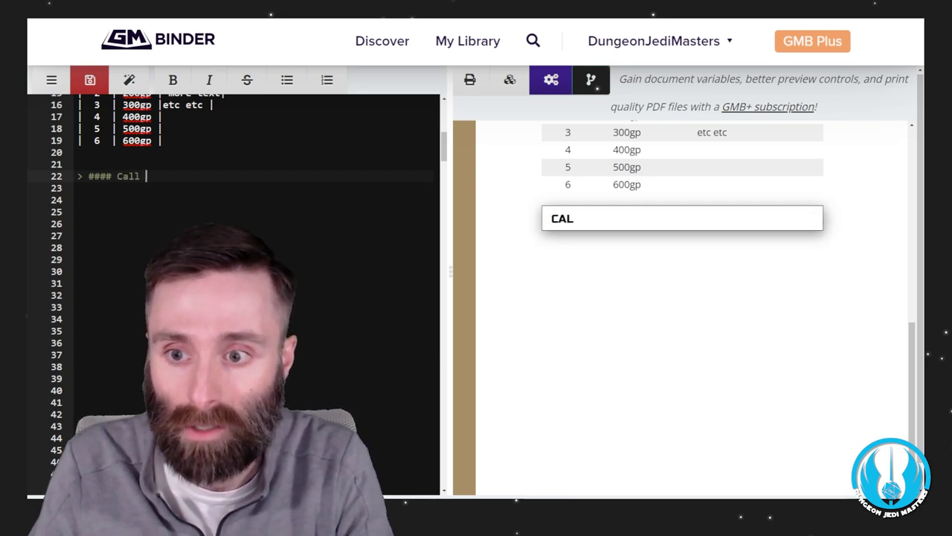
type("out header")
key("Return")
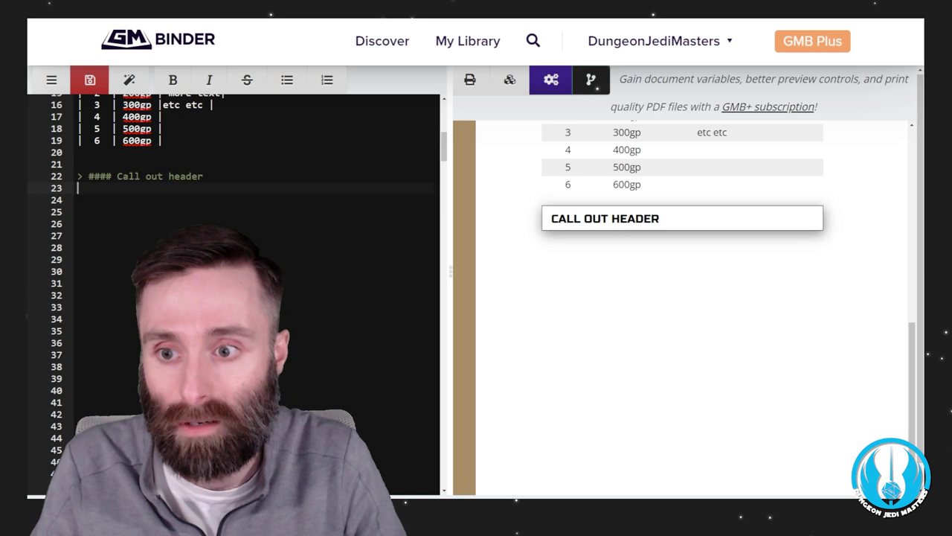
type(">")
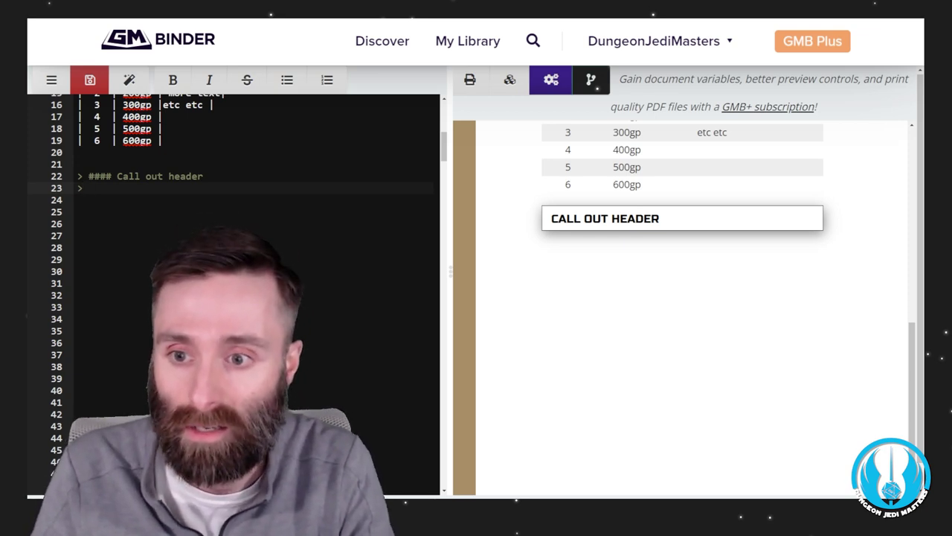
type(" body")
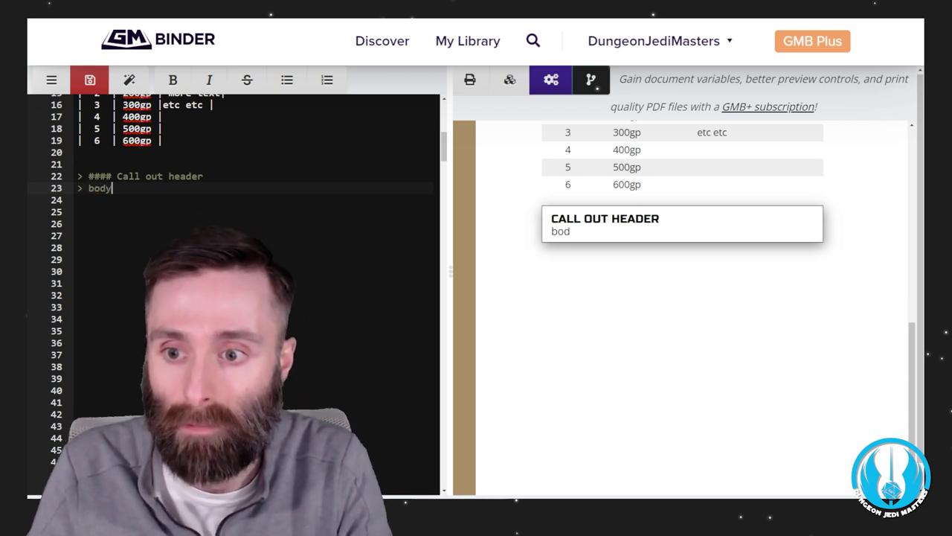
type(" text for the ")
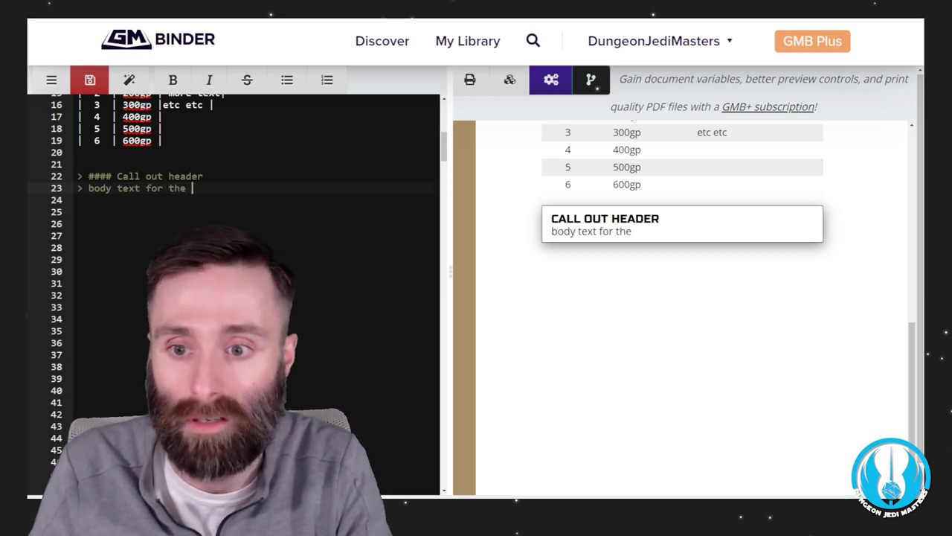
type("call out")
- Add 'more info' and 'futher info' on new lines under the callout body
key("Return")
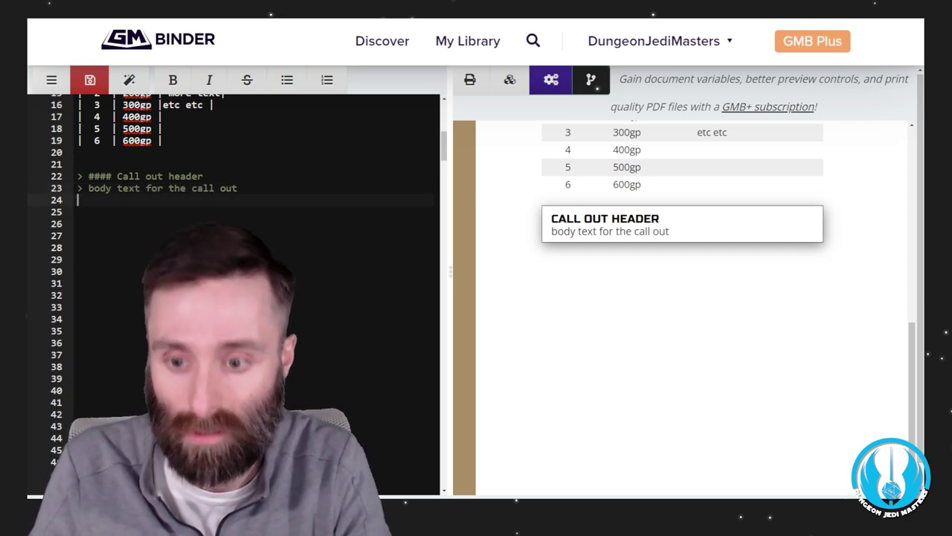
type("more info")
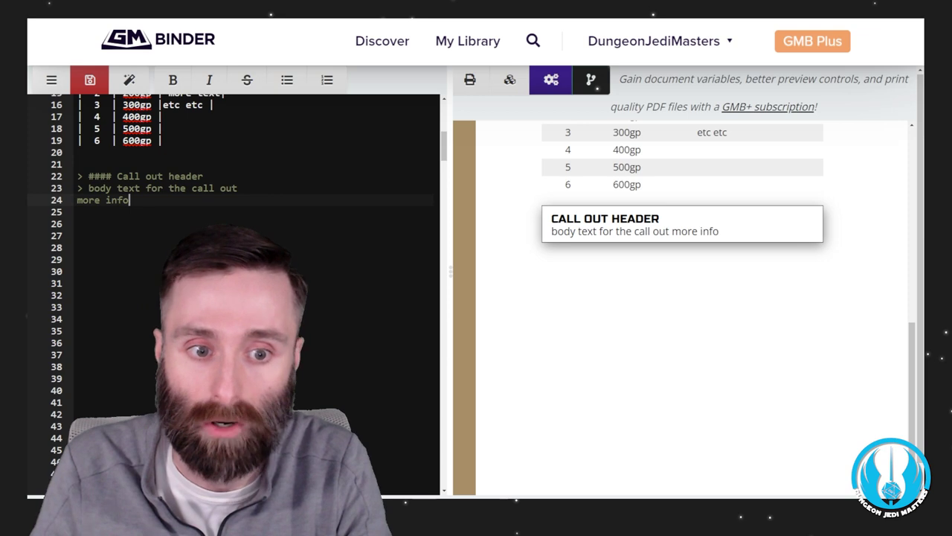
type(",")
key("BackSpace")
key("BackSpace")
key("Return")
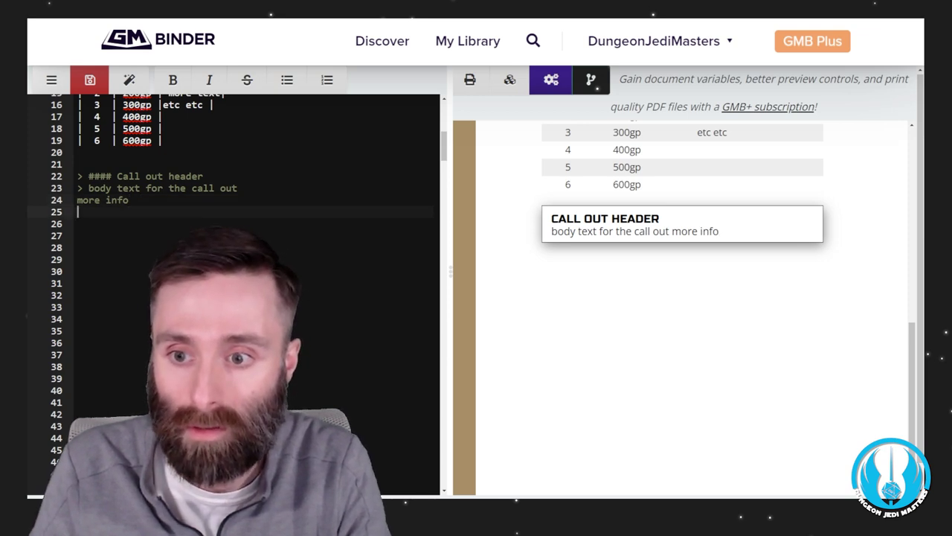
type("futher info")
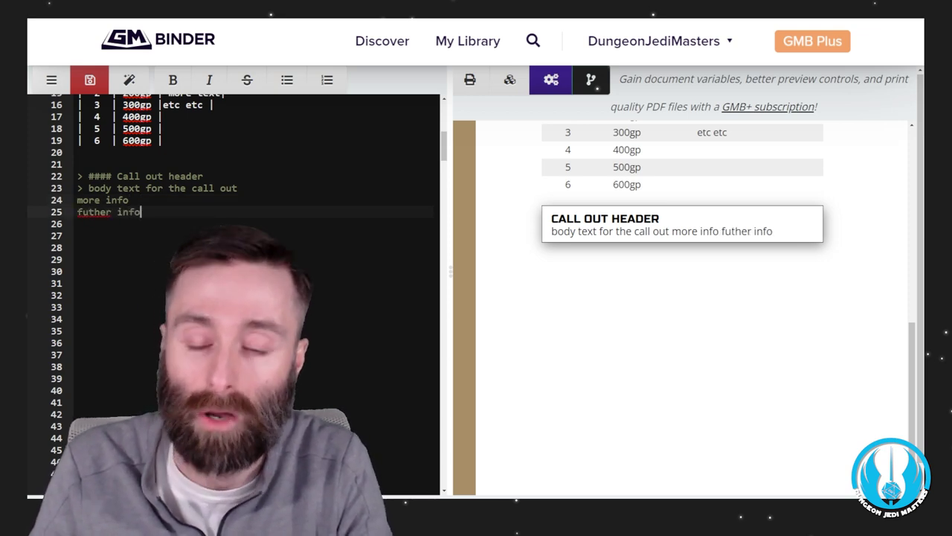
- Add '>' markers at the start of the 'more info' and 'futher info' lines
key("Up")
key("Left")
key("Left")
key("Left")
key("Left")
key("Left")
key("Left")
key("Left")
key("Left")
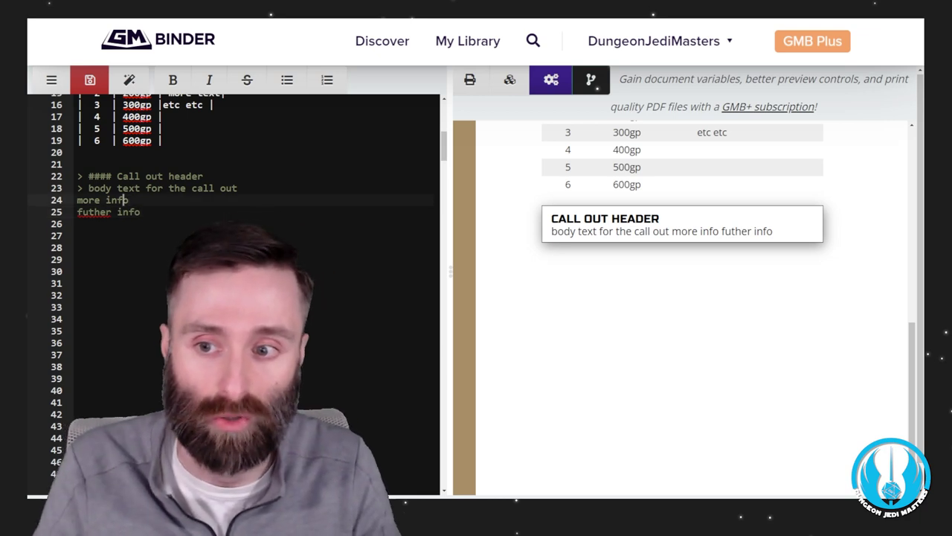
key("Left")
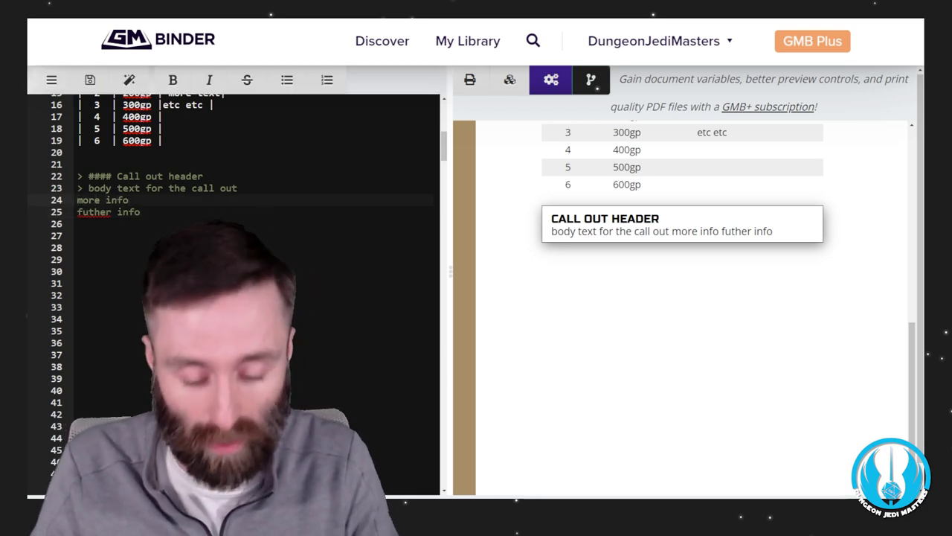
type(">")
key("Down")
key("Left")
key("Left")
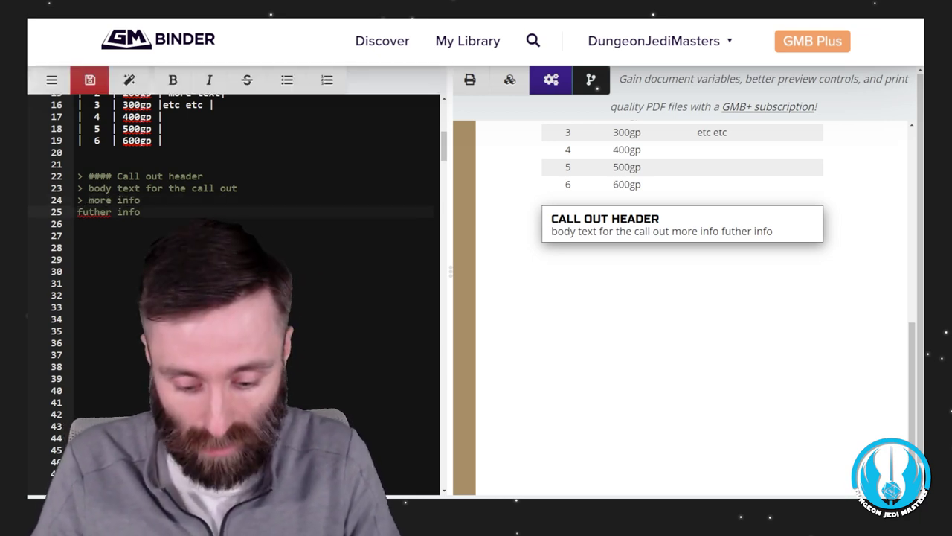
type(">")
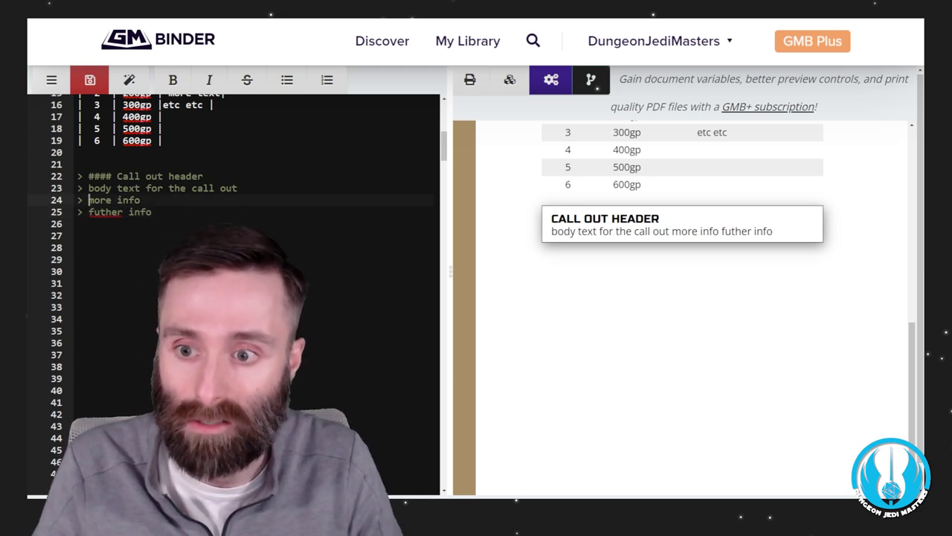
- Put 'more info' on its own quoted line with a blank line before 'futher info', then undo
key("Up")
key("Down")
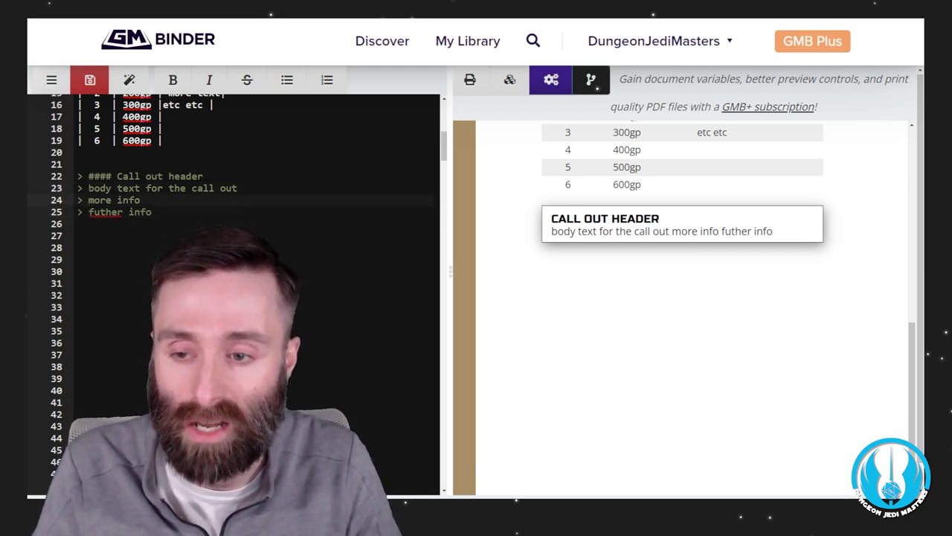
key("Return")
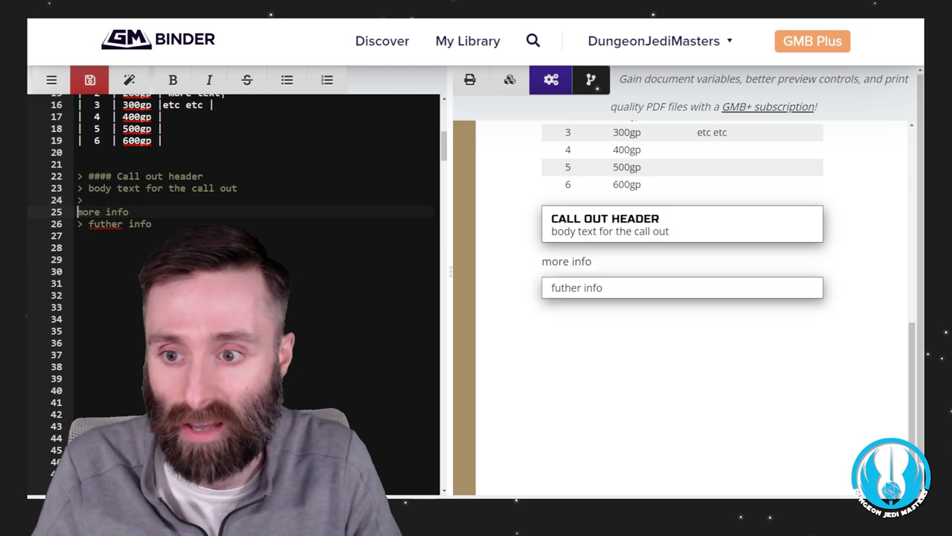
key("Down")
type(">")
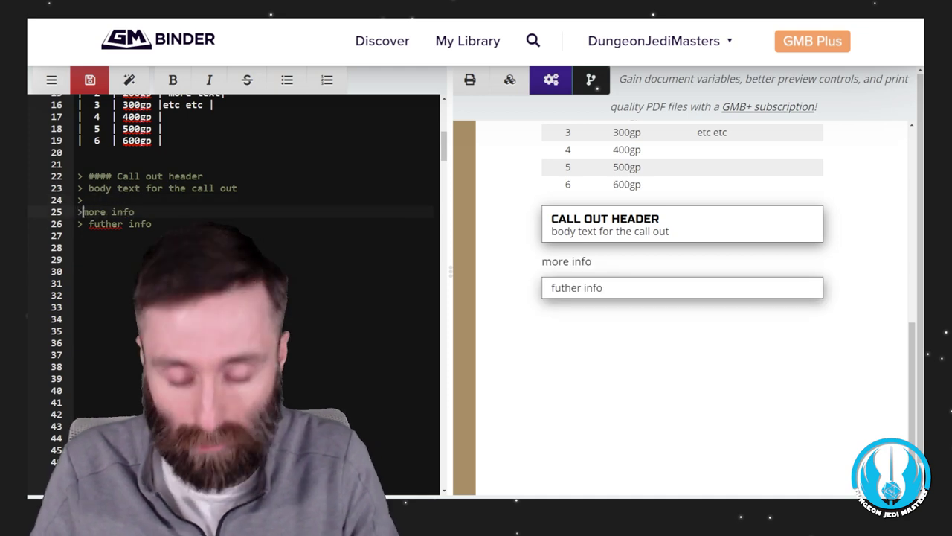
key("End")
key("Return")
key("Up")
key("Right")
key("Right")
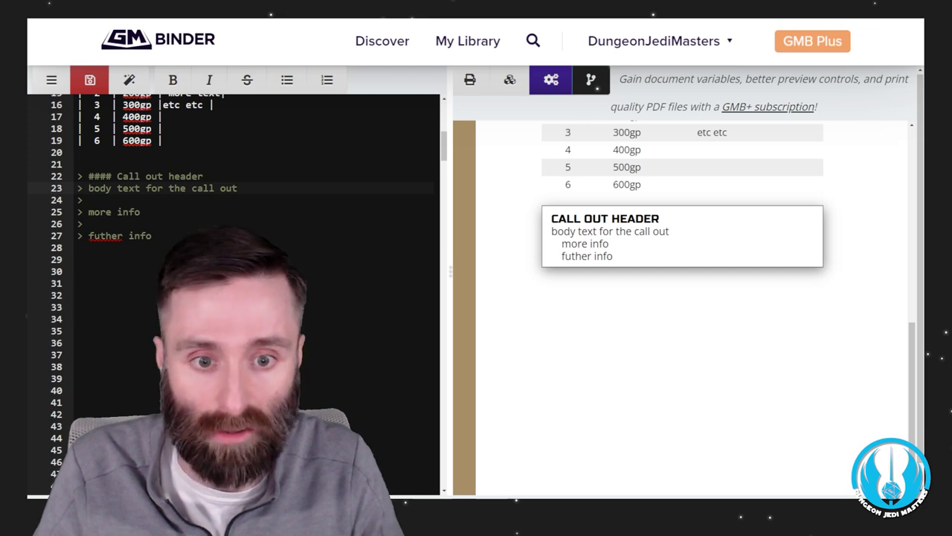
key("ctrl+z")
key("ctrl+z")
key("ctrl+z")
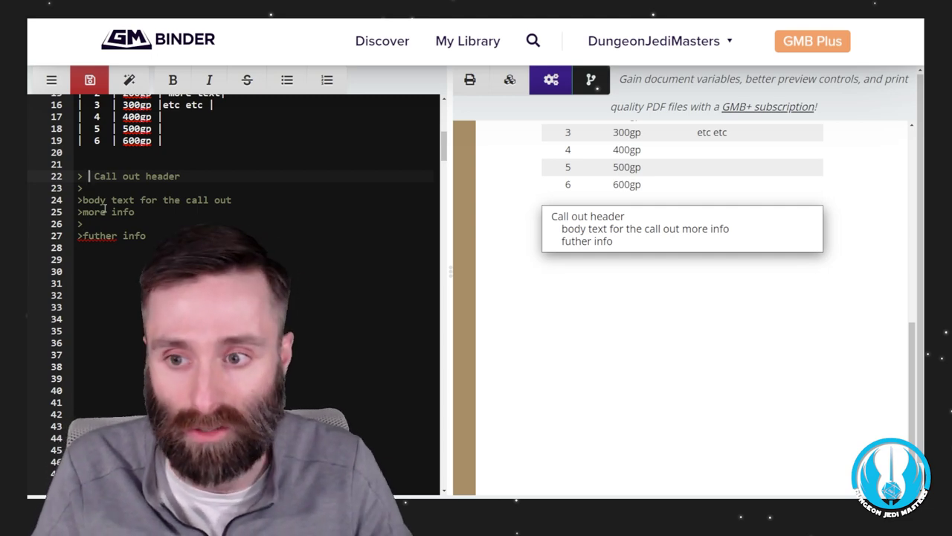
- Insert a Description Block snippet titled Catchy Title below the callout
left_click(104, 259)
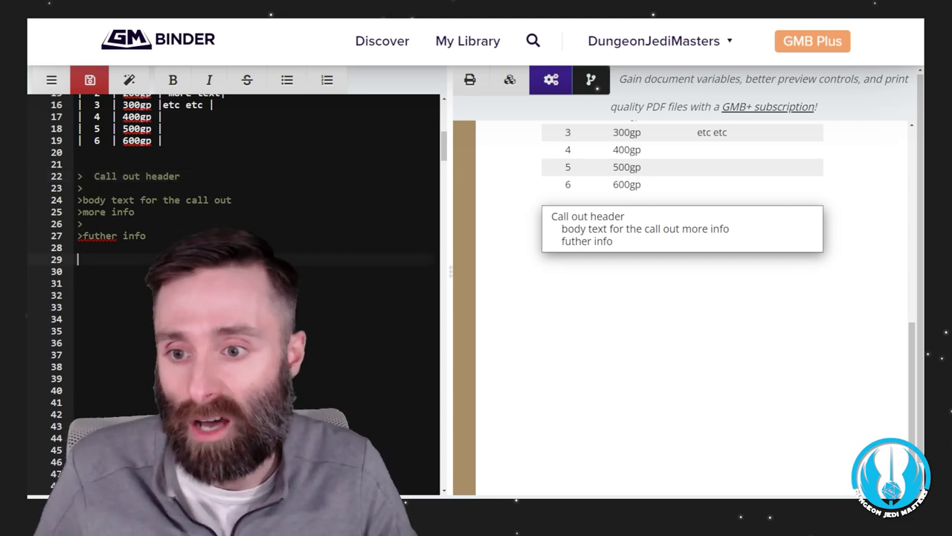
left_click(131, 80)
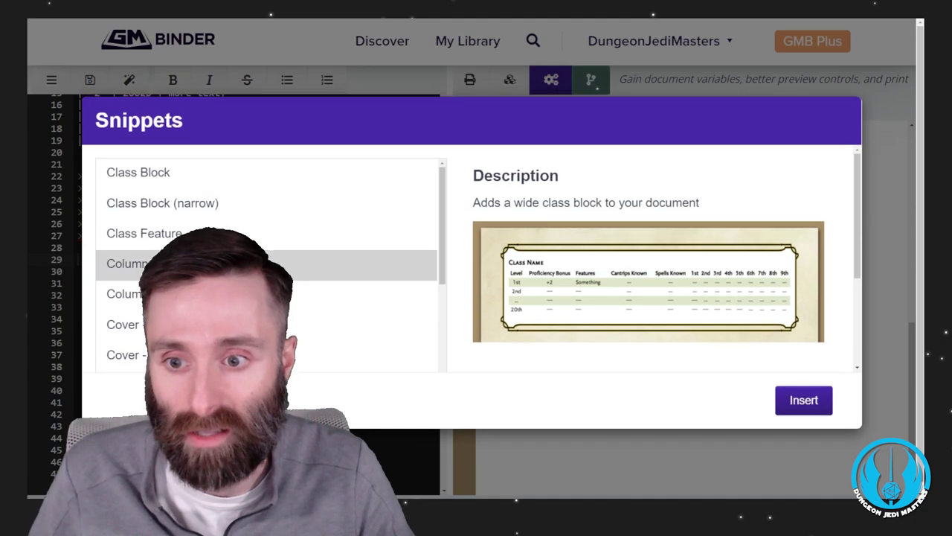
scroll(268, 275, "down", 10)
scroll(267, 276, "up", 5)
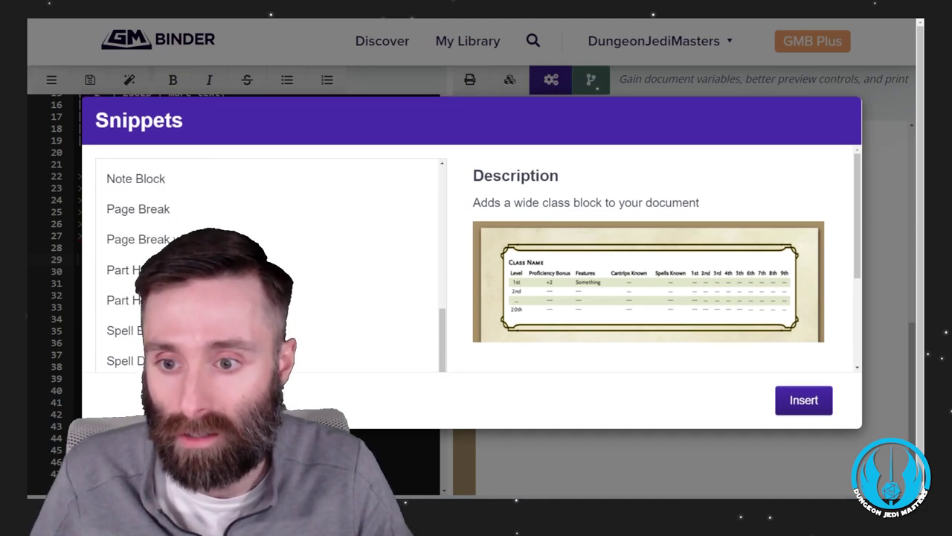
left_click(357, 283)
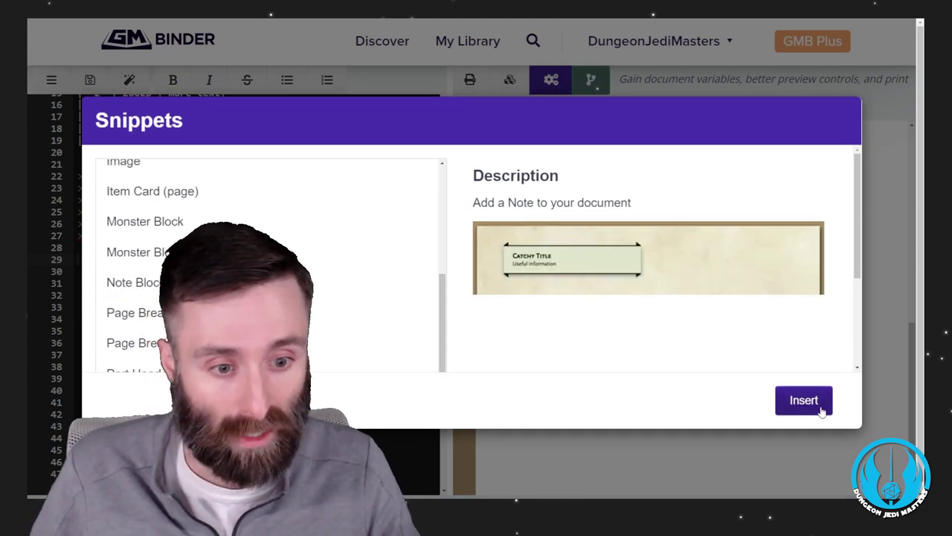
scroll(357, 312, "up", 3)
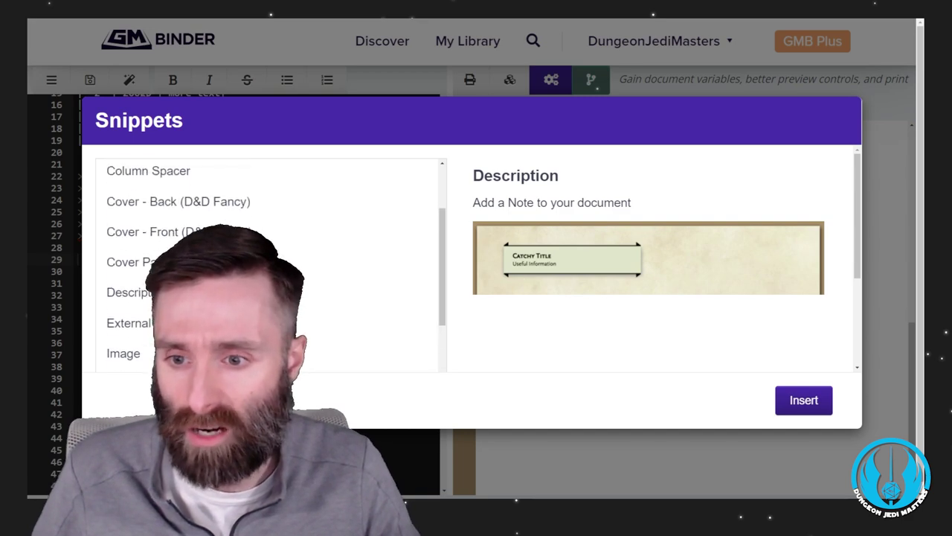
left_click(357, 307)
left_click(824, 400)
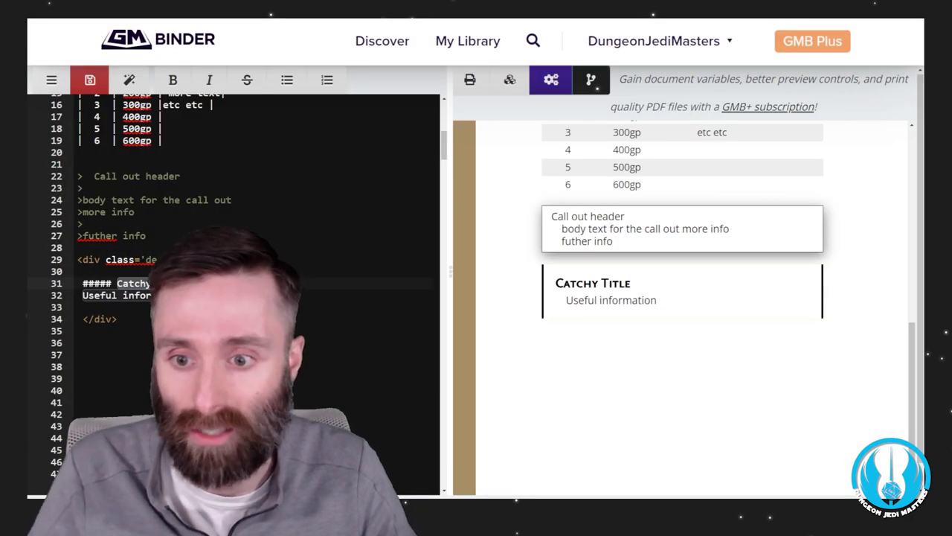
- Add a Note Block snippet titled Catchy Title next to the description block
left_click(77, 247)
key("Return")
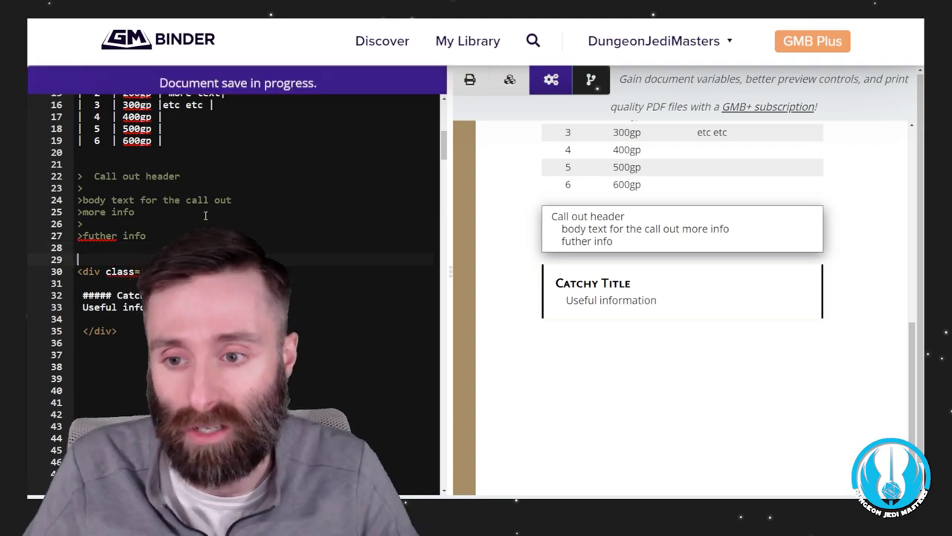
left_click(128, 79)
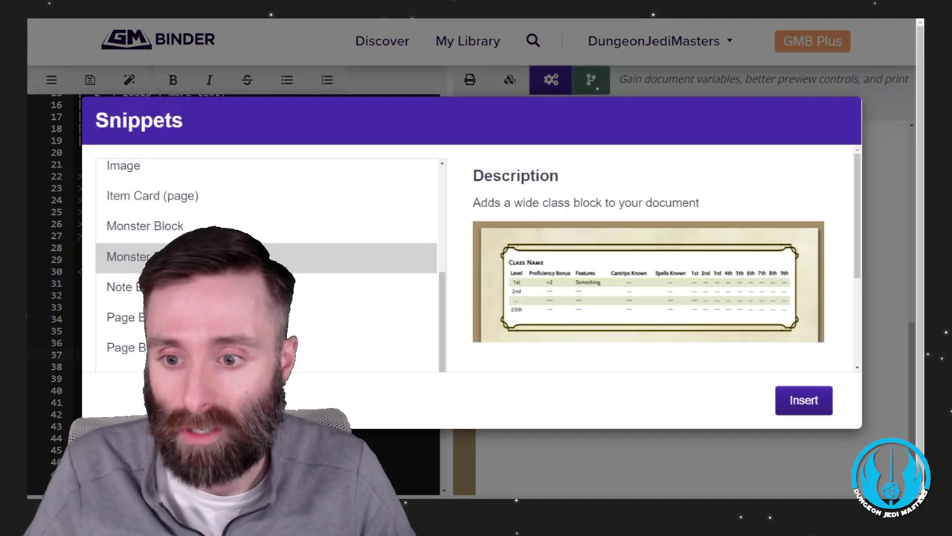
left_click(130, 286)
left_click(791, 400)
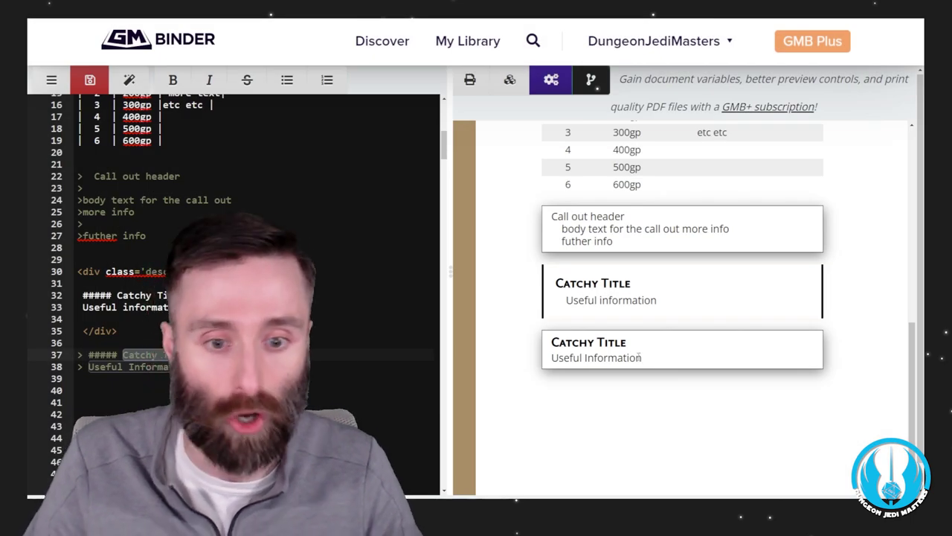
left_click(149, 366)
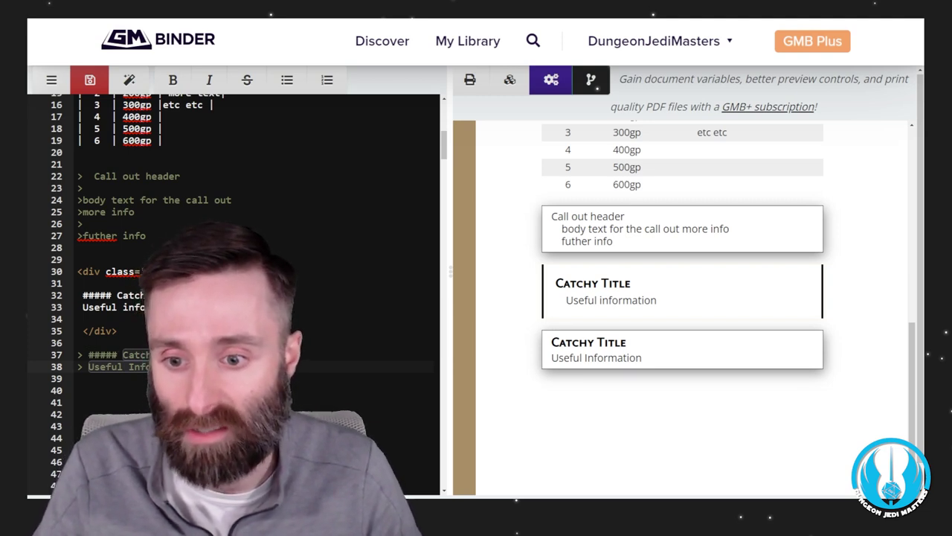
- Add a '> More info' line and a bullet text item to the note block
key("Return")
type(">")
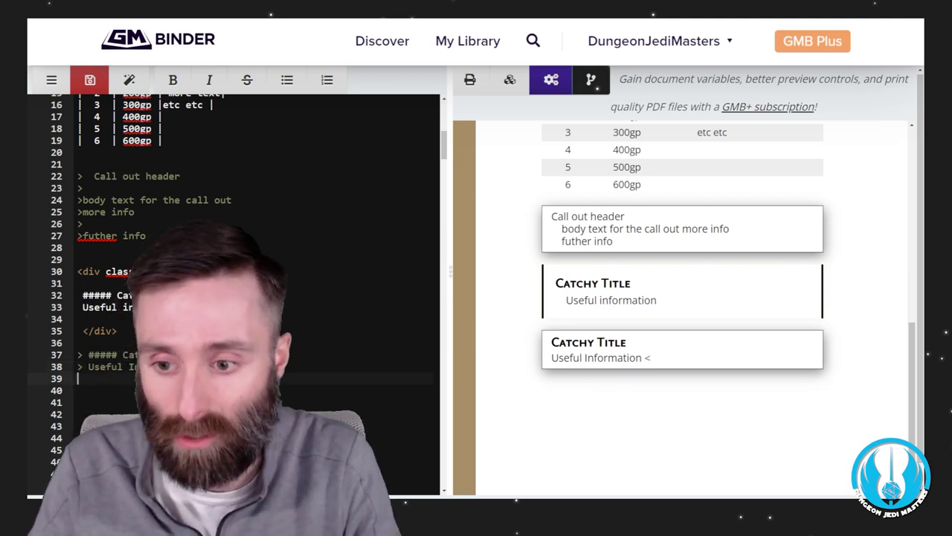
type(" More info")
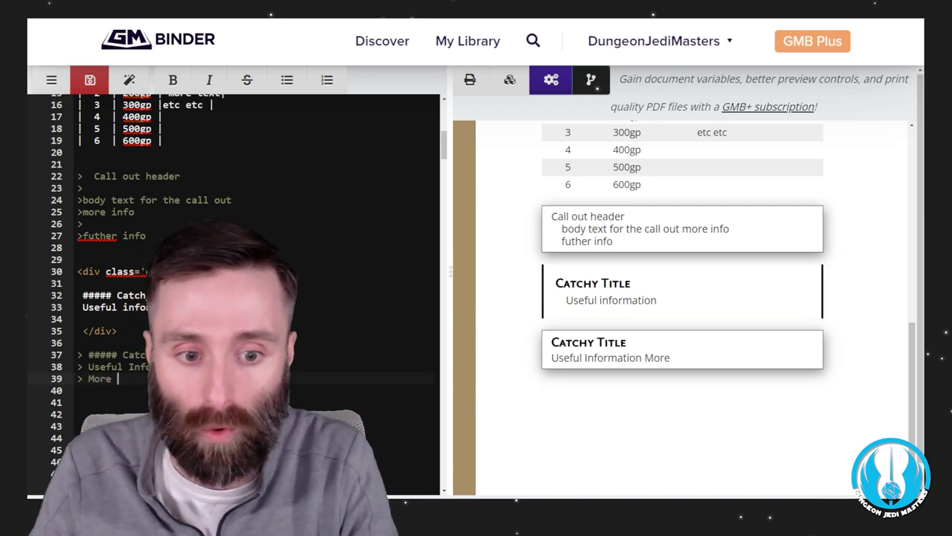
left_click(82, 378)
type(">")
key("Return")
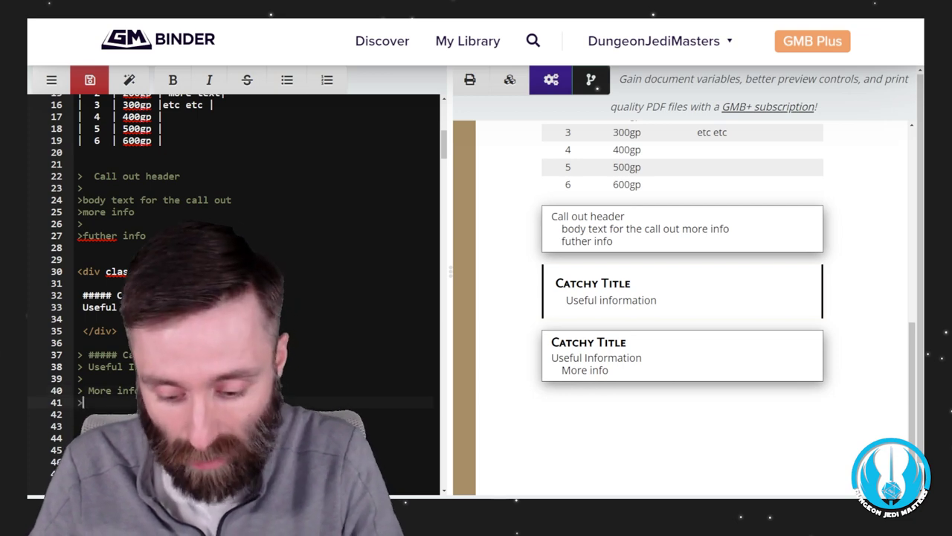
type("- bullet text")
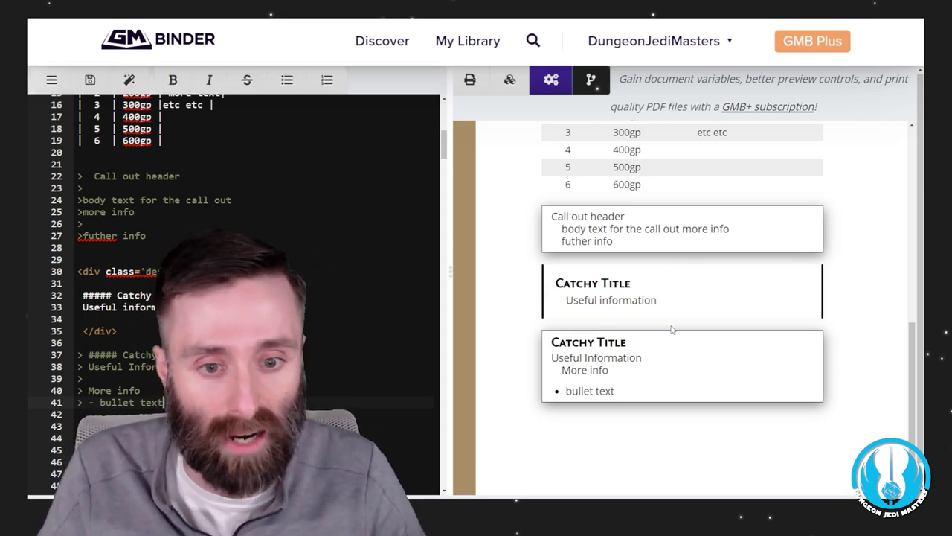
- Add a '- bullet' item to the descriptive block and zoom out
key("Return")
type("- bullet")
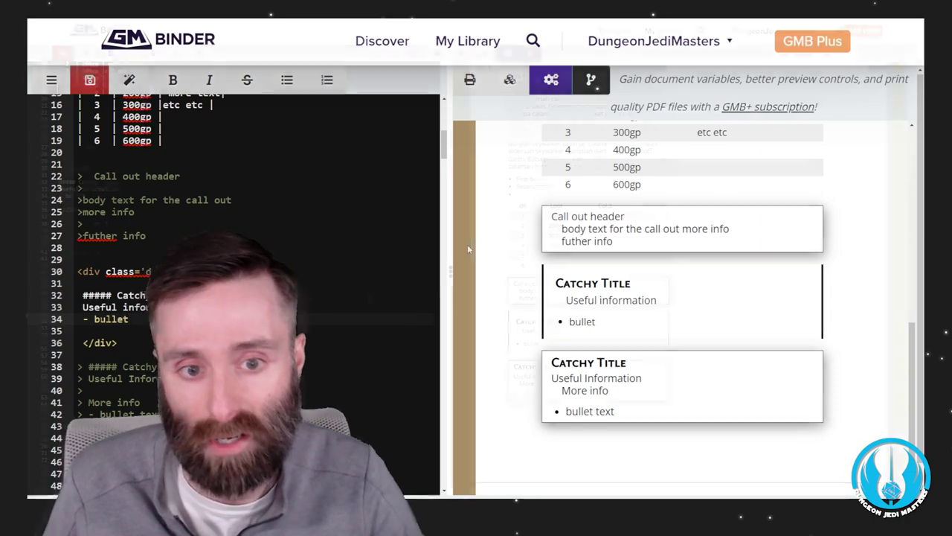
key("ctrl+minus")
key("ctrl+minus")
key("ctrl+minus")
key("ctrl+minus")
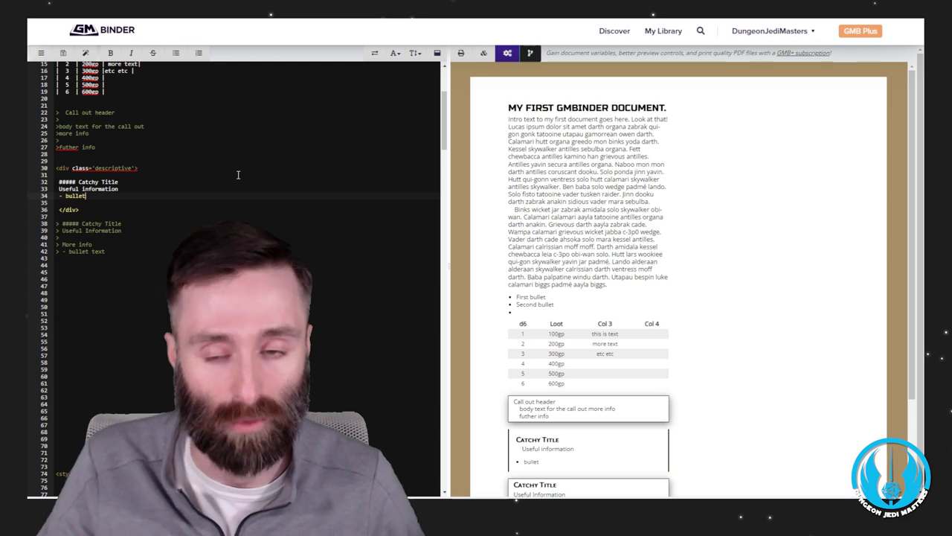
scroll(620, 209, "down", 3)
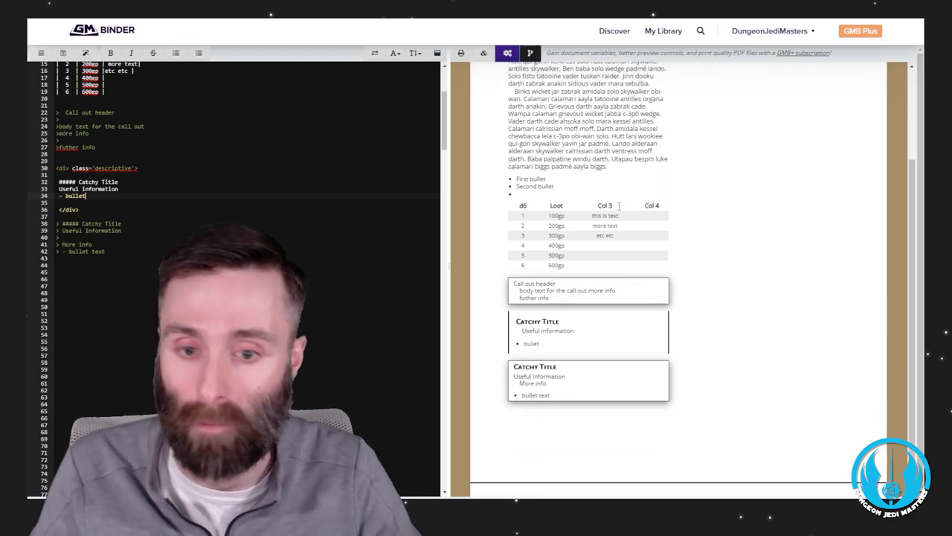